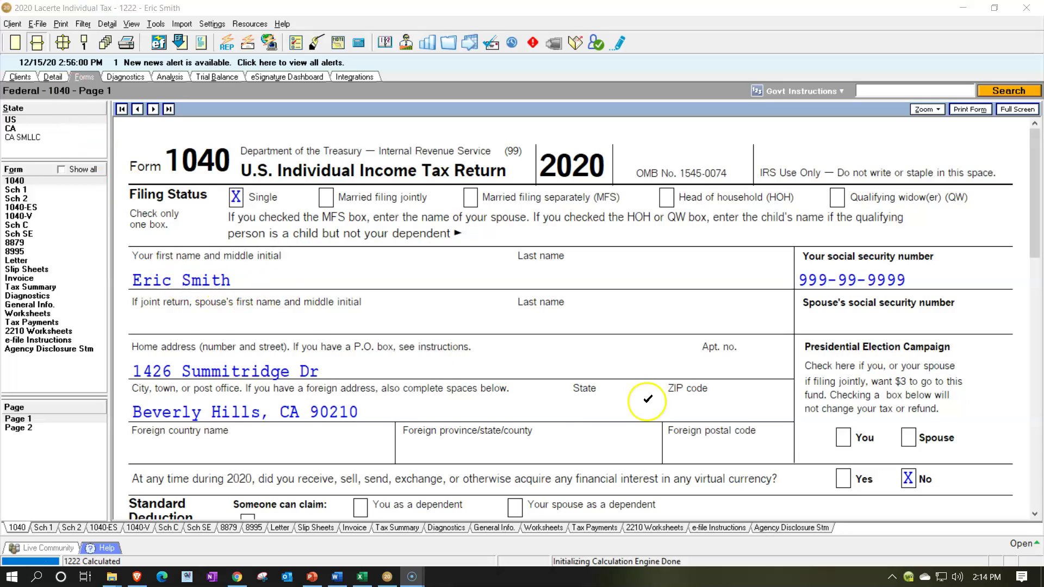
Review the income and adjustment lines on Form 1040 page 1 and the adjustments to income on Schedule 1.
{"action": "scroll", "coordinate": [648, 405], "scroll_direction": "down", "scroll_amount": 3}
{"action": "scroll", "coordinate": [649, 405], "scroll_direction": "down", "scroll_amount": 15}
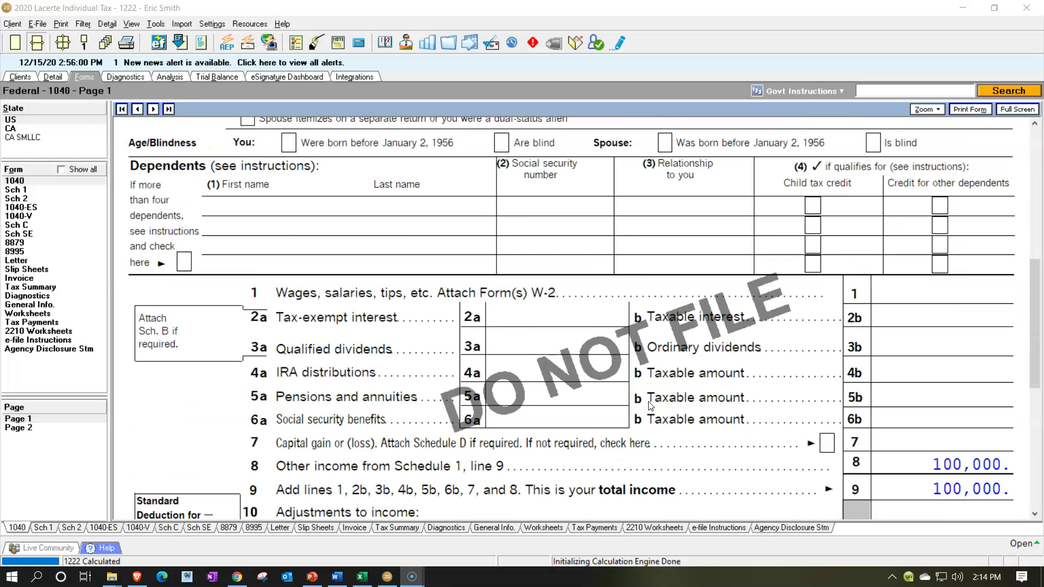
{"action": "left_click", "coordinate": [887, 315]}
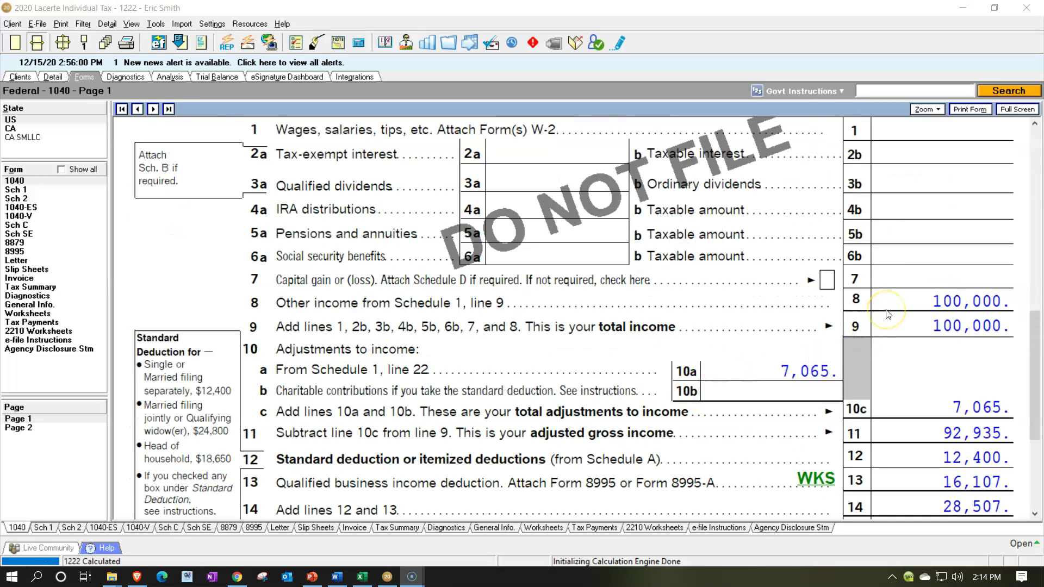
{"action": "left_click", "coordinate": [891, 298]}
{"action": "scroll", "coordinate": [768, 362], "scroll_direction": "down", "scroll_amount": 1}
{"action": "left_click", "coordinate": [765, 293]}
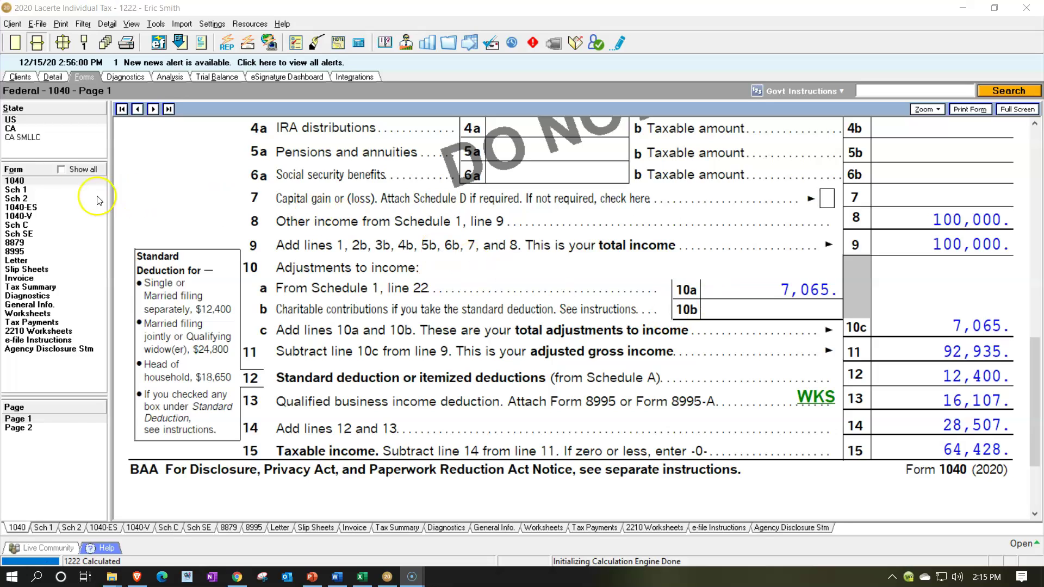
{"action": "left_click", "coordinate": [55, 190]}
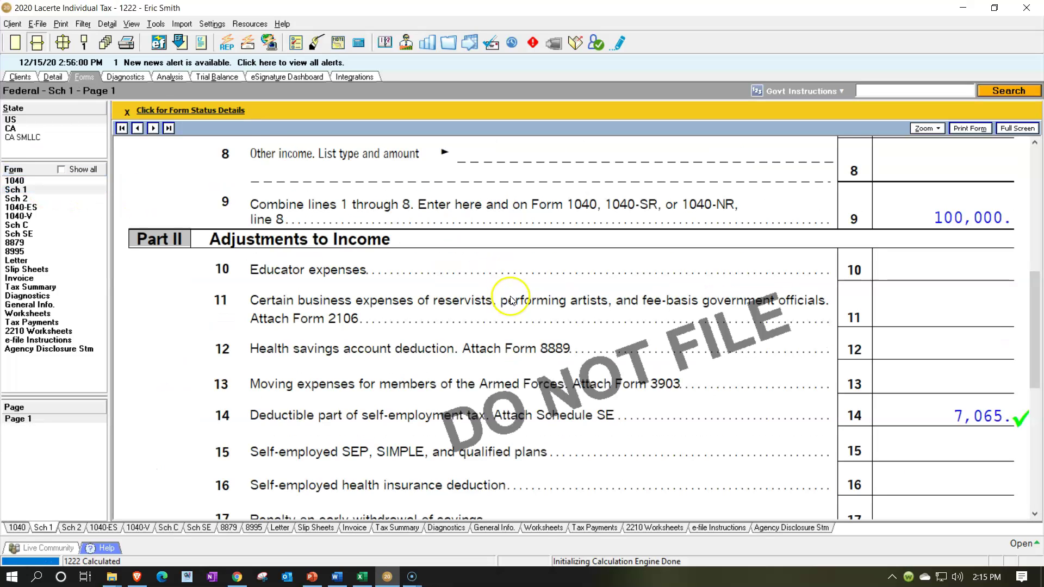
{"action": "scroll", "coordinate": [512, 299], "scroll_direction": "down", "scroll_amount": 1}
Review Form 1040 lines 11 through 15, from adjusted gross income through the deductions to taxable income.
{"action": "left_click", "coordinate": [15, 181]}
{"action": "scroll", "coordinate": [761, 395], "scroll_direction": "down", "scroll_amount": 5}
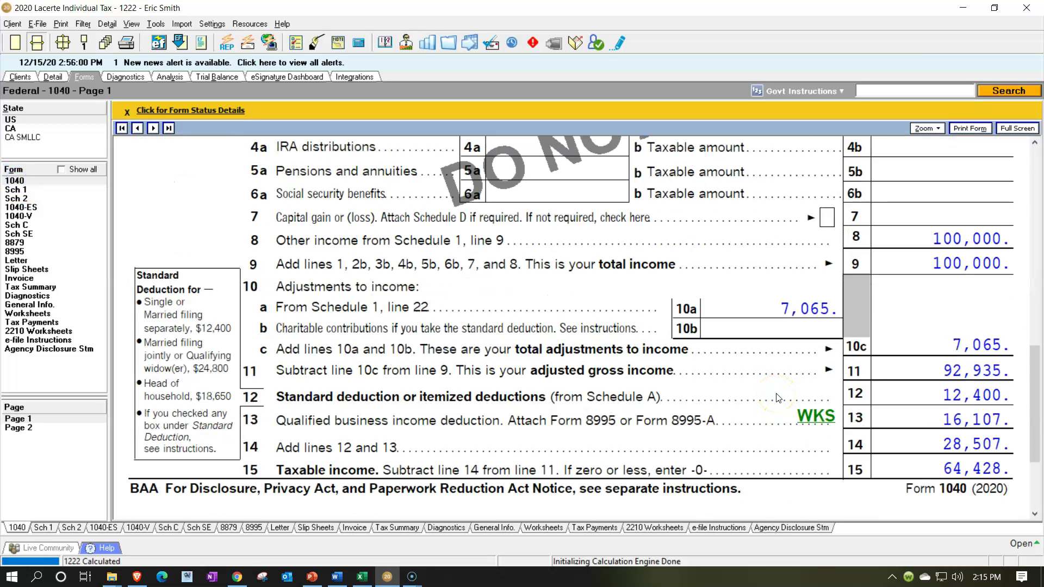
{"action": "left_click", "coordinate": [901, 369]}
{"action": "left_click", "coordinate": [908, 386]}
{"action": "left_click", "coordinate": [907, 388]}
{"action": "left_click", "coordinate": [907, 417]}
{"action": "left_click", "coordinate": [906, 435]}
Examine the Support Services Schedule C, covering gross income, the Part II expenses and the tentative profit.
{"action": "left_click", "coordinate": [20, 225]}
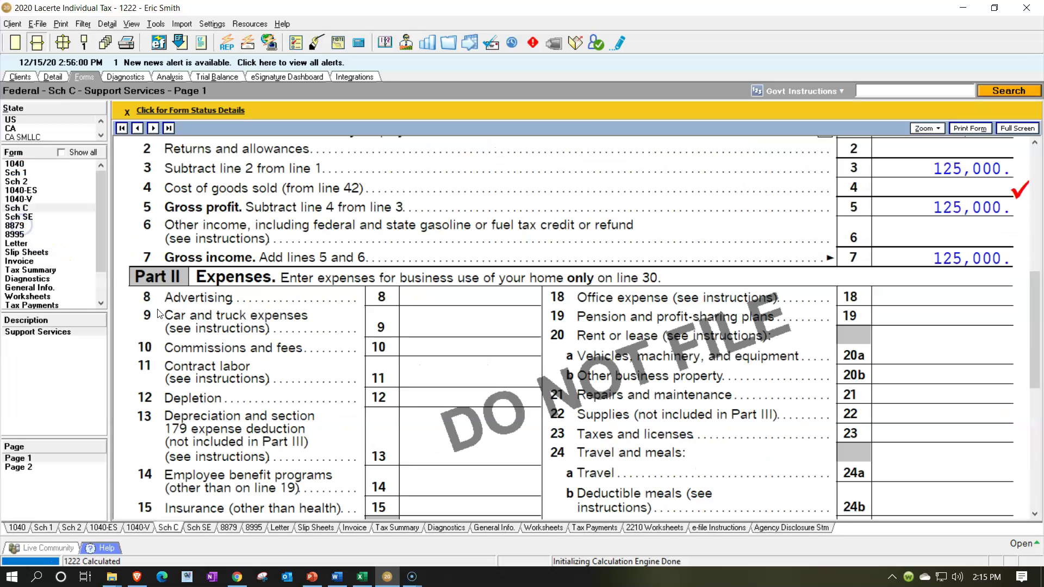
{"action": "scroll", "coordinate": [688, 313], "scroll_direction": "up", "scroll_amount": 3}
{"action": "left_click", "coordinate": [982, 271]}
{"action": "scroll", "coordinate": [976, 280], "scroll_direction": "down", "scroll_amount": 4}
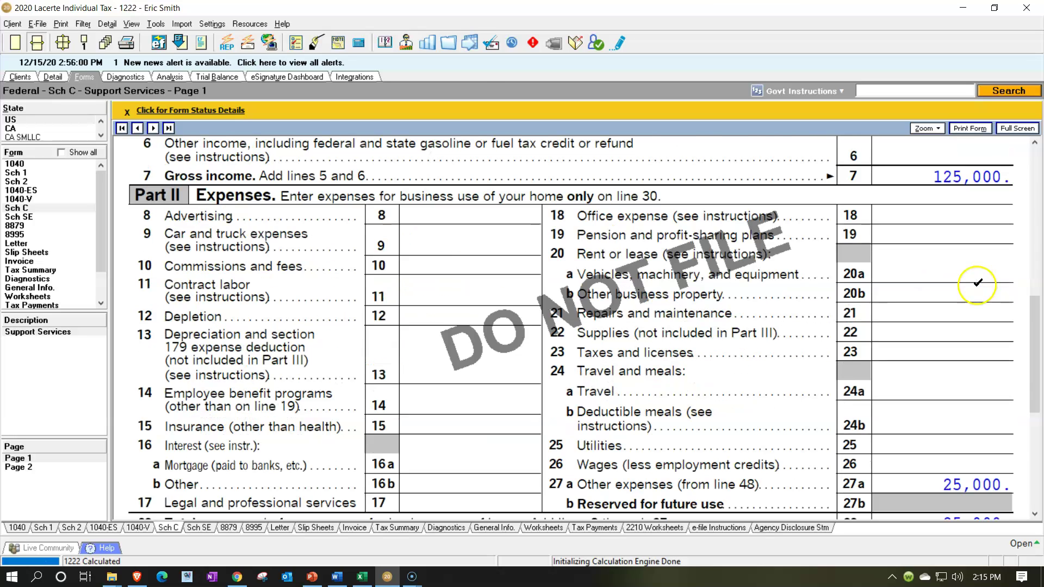
{"action": "left_click", "coordinate": [954, 392]}
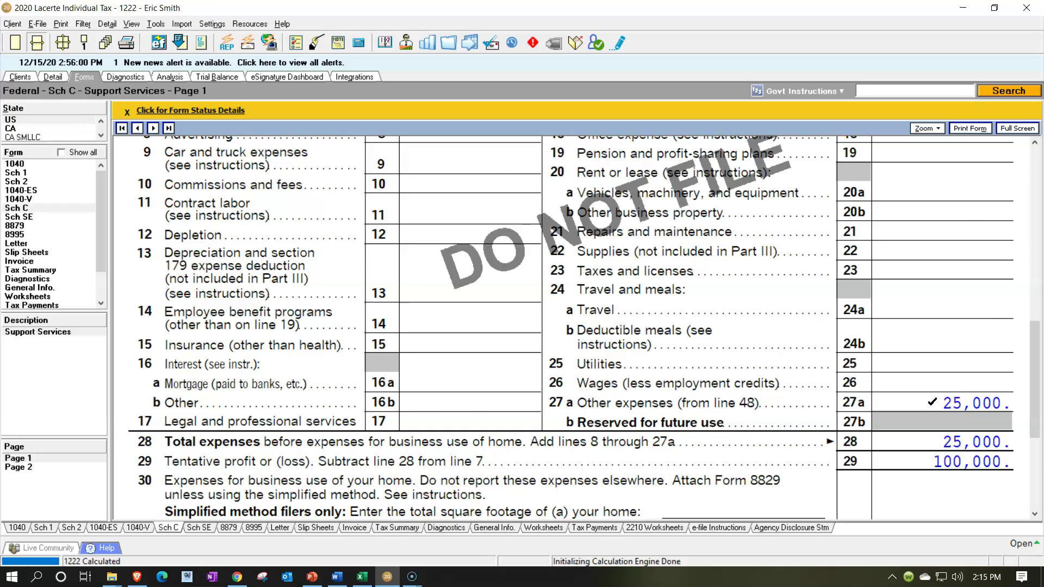
{"action": "scroll", "coordinate": [933, 406], "scroll_direction": "down", "scroll_amount": 1}
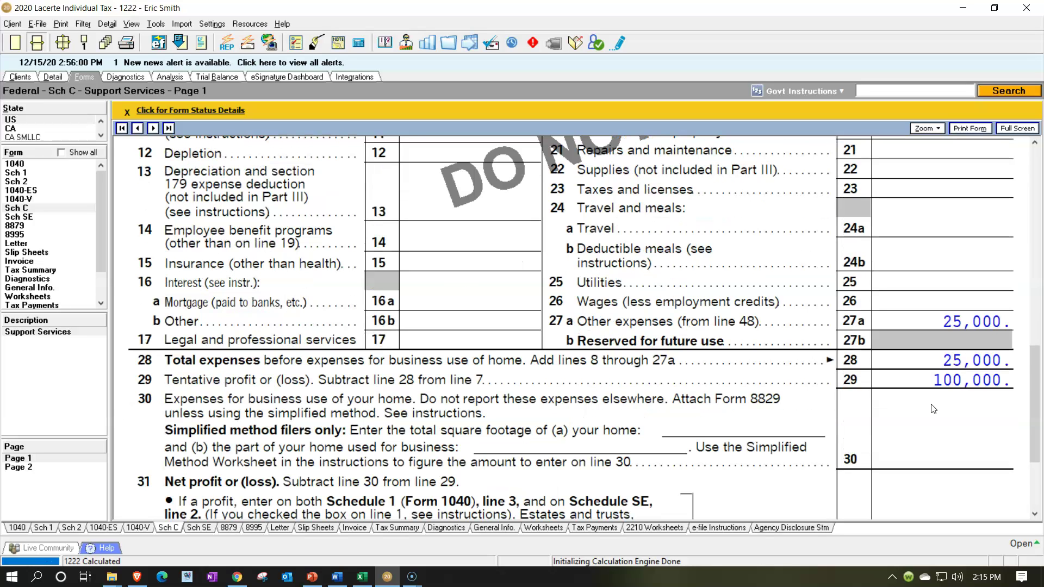
{"action": "left_click", "coordinate": [933, 405]}
{"action": "scroll", "coordinate": [933, 405], "scroll_direction": "up", "scroll_amount": 2}
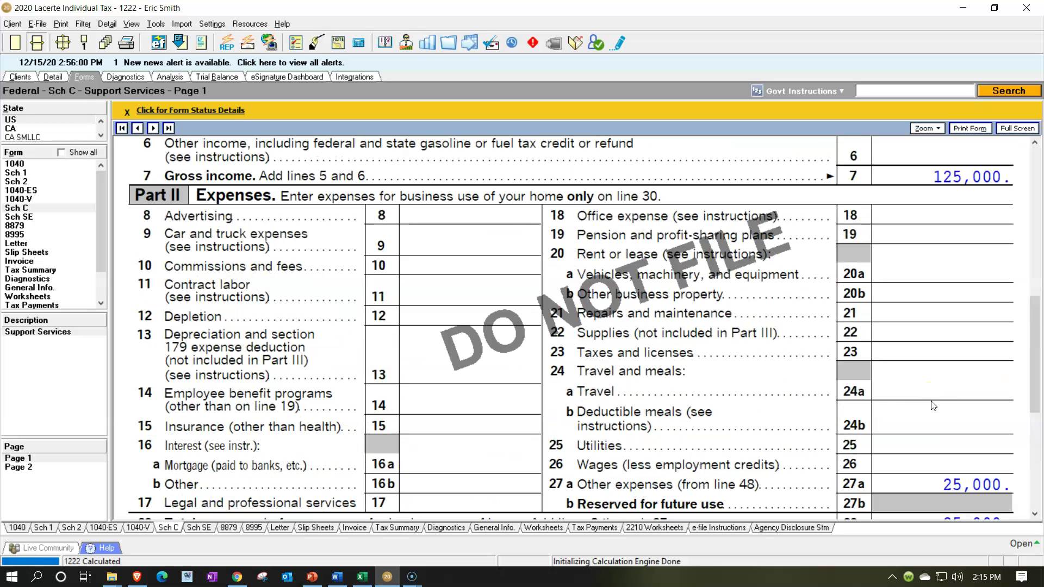
Go from Schedule C line 9, car and truck expenses, to its Vehicle Expense input screen.
{"action": "left_click", "coordinate": [371, 258]}
{"action": "left_click", "coordinate": [445, 243]}
{"action": "right_click", "coordinate": [454, 243]}
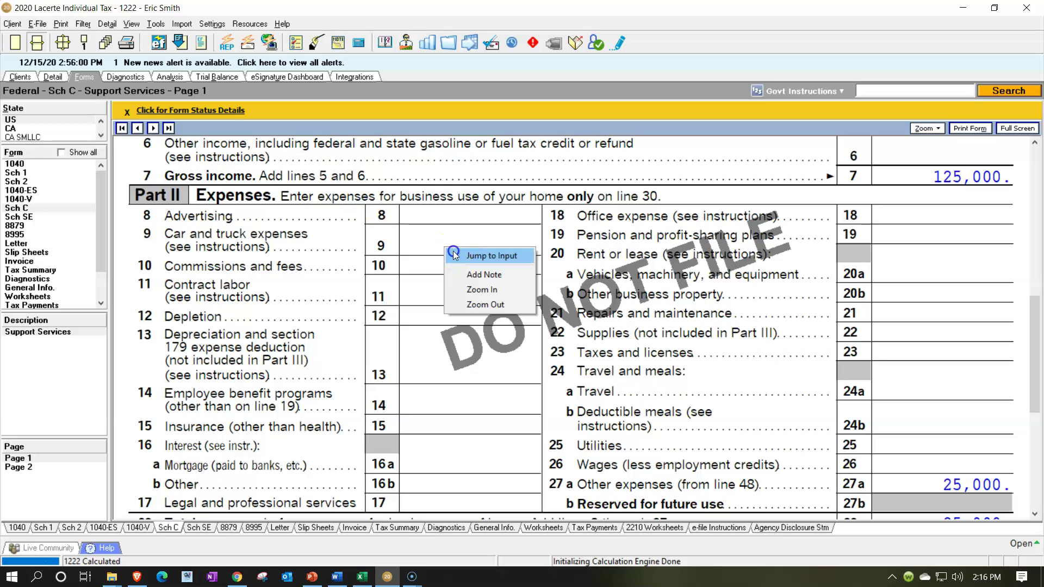
{"action": "left_click", "coordinate": [453, 251]}
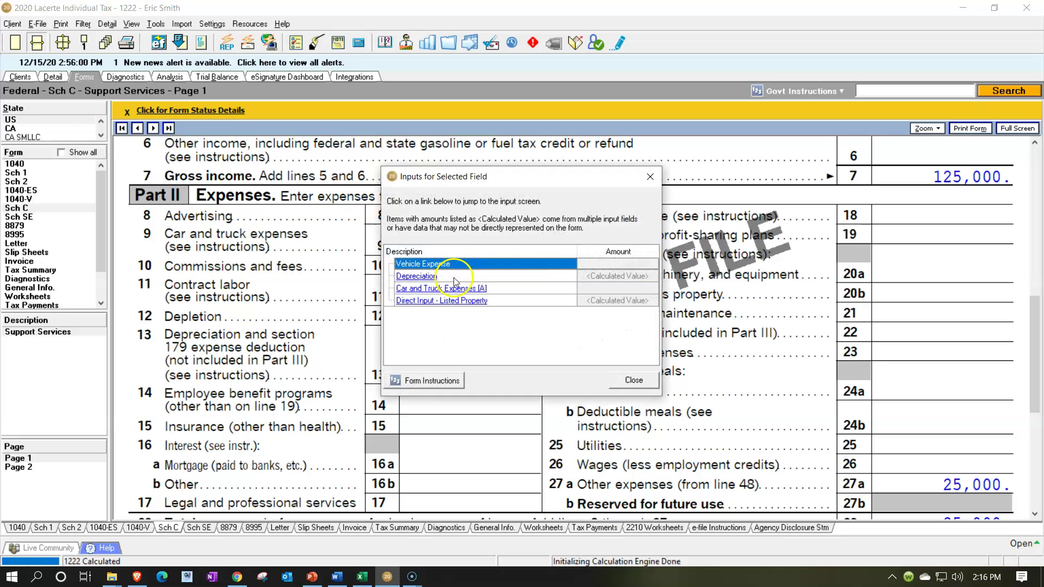
{"action": "left_click", "coordinate": [432, 266]}
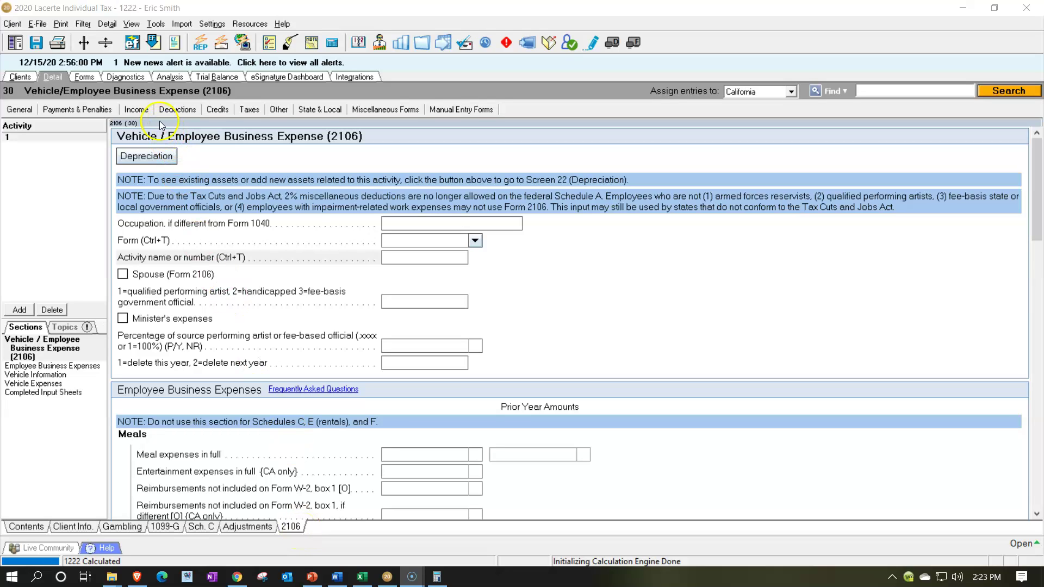
{"action": "left_click", "coordinate": [175, 110]}
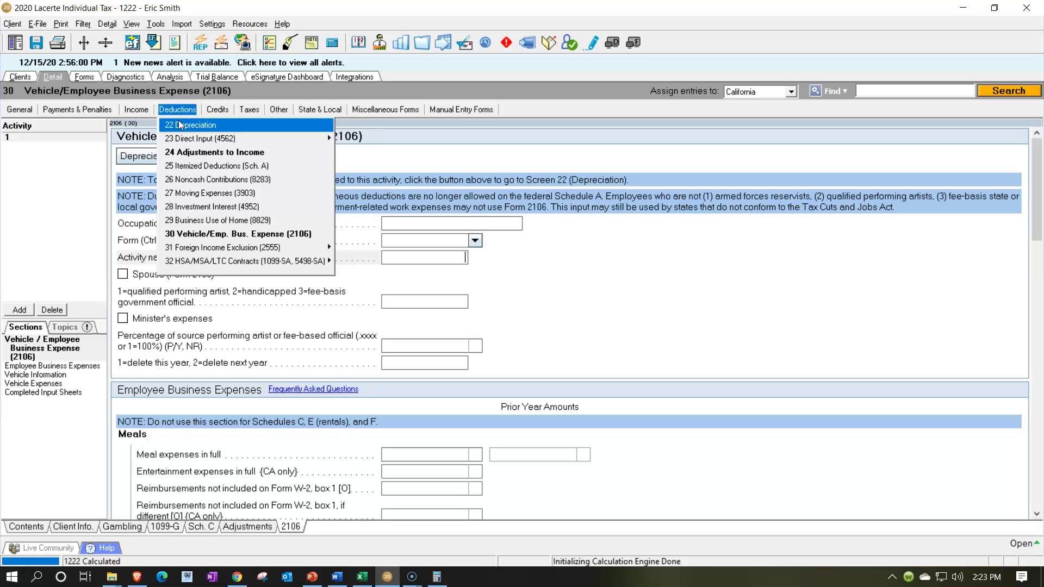
{"action": "left_click", "coordinate": [677, 245]}
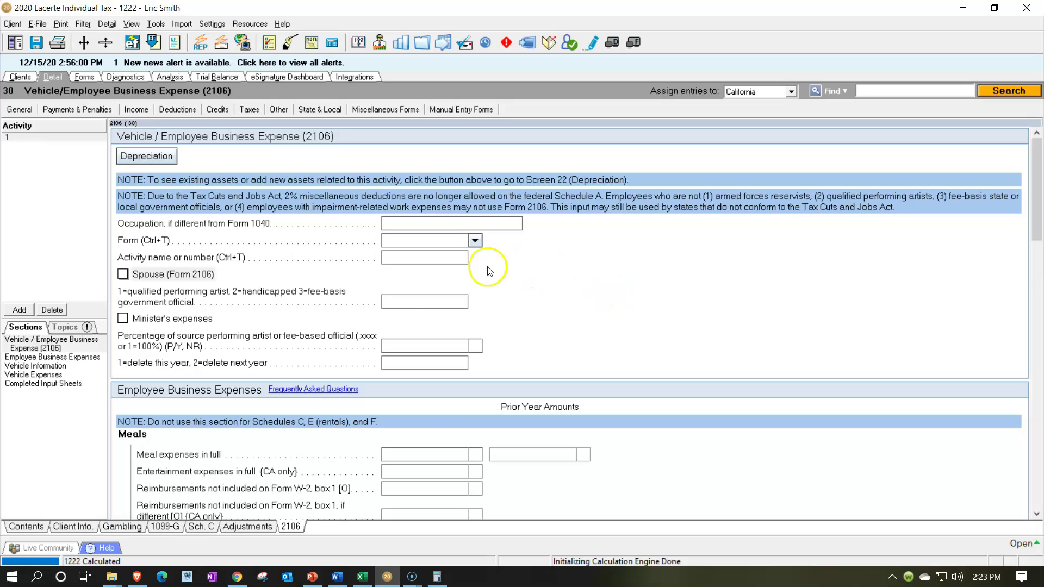
Assign the vehicle expense activity to the Schedule C form and the Support Services activity.
{"action": "left_click", "coordinate": [475, 241]}
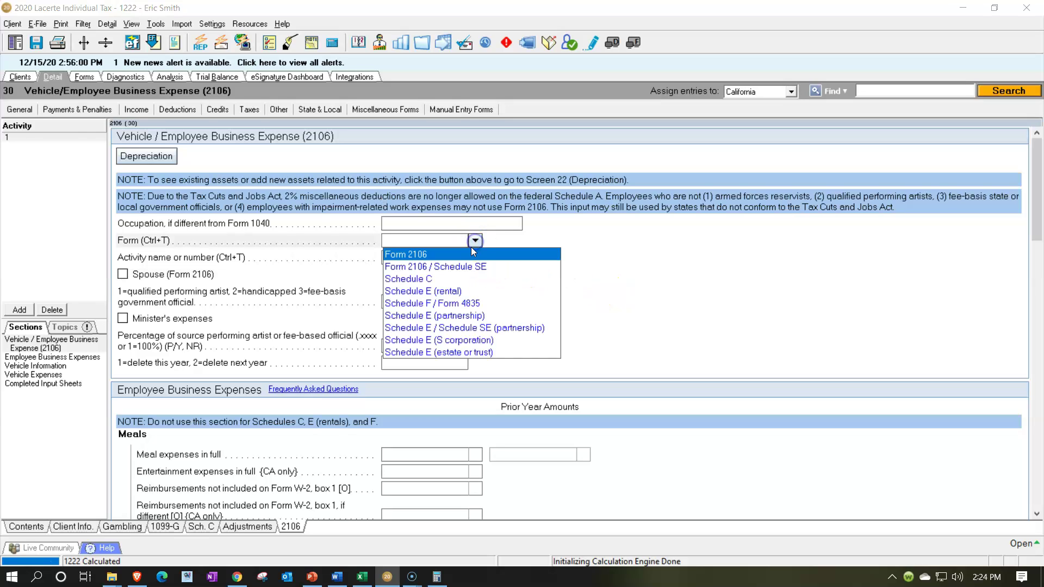
{"action": "left_click", "coordinate": [439, 279]}
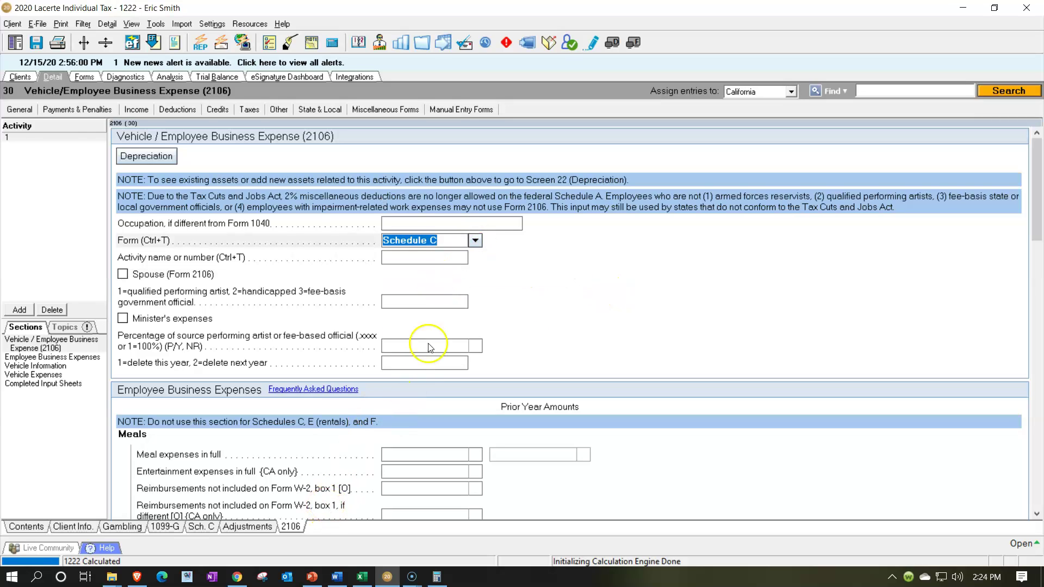
{"action": "left_click", "coordinate": [476, 241]}
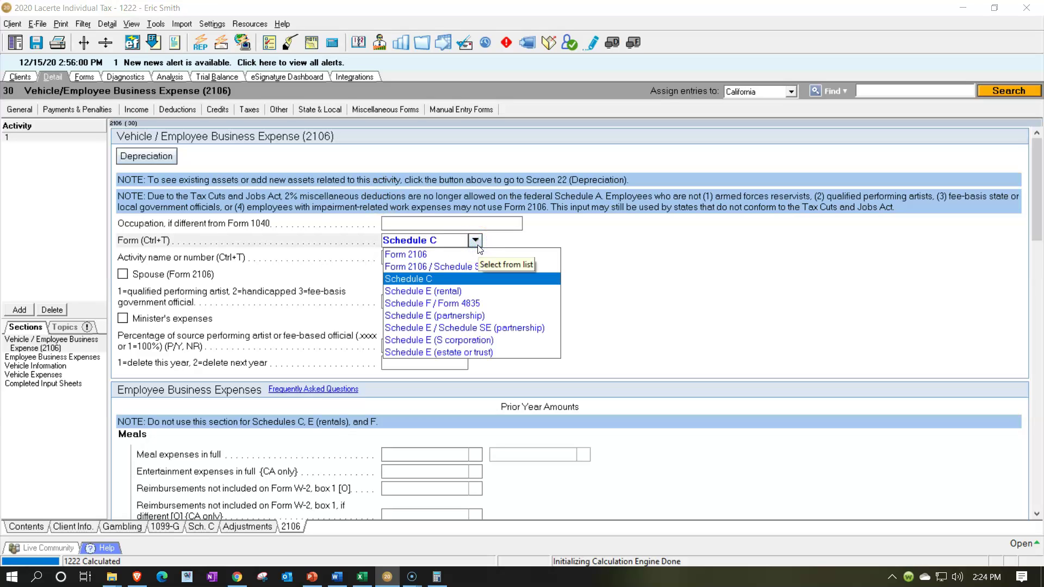
{"action": "left_click", "coordinate": [476, 242]}
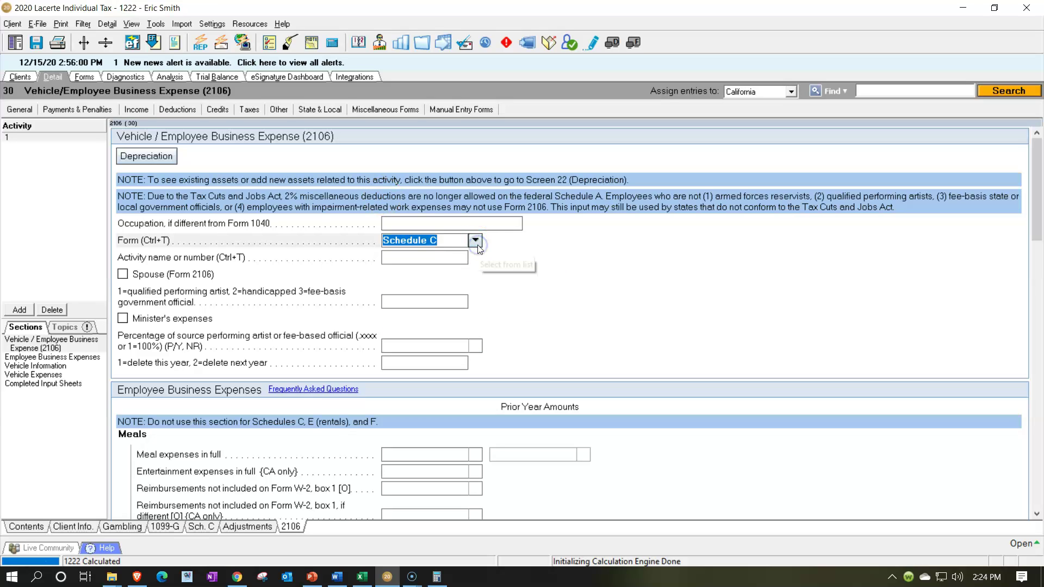
{"action": "left_click", "coordinate": [455, 255]}
{"action": "left_click", "coordinate": [473, 259]}
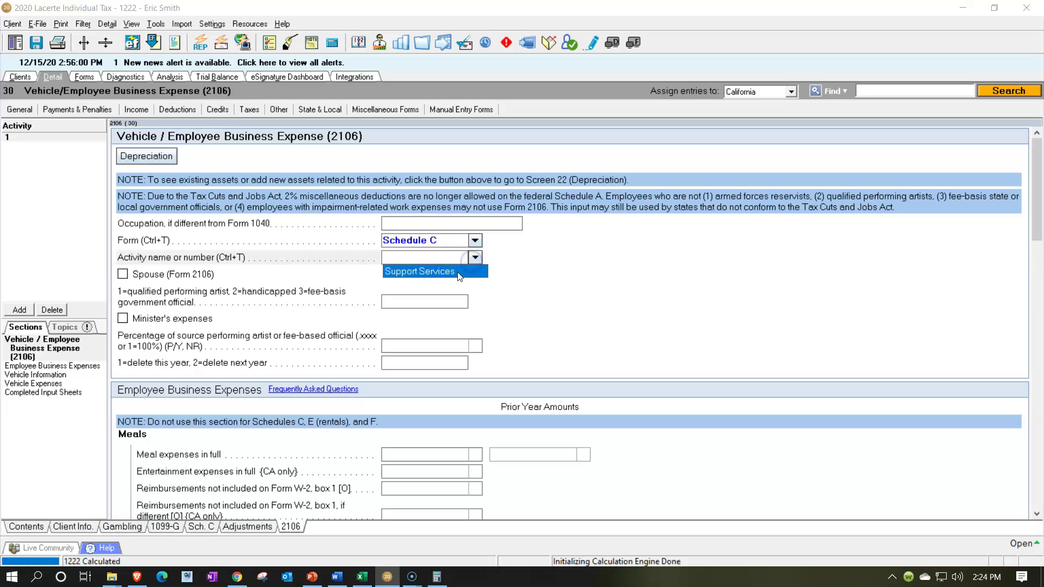
{"action": "left_click", "coordinate": [456, 271]}
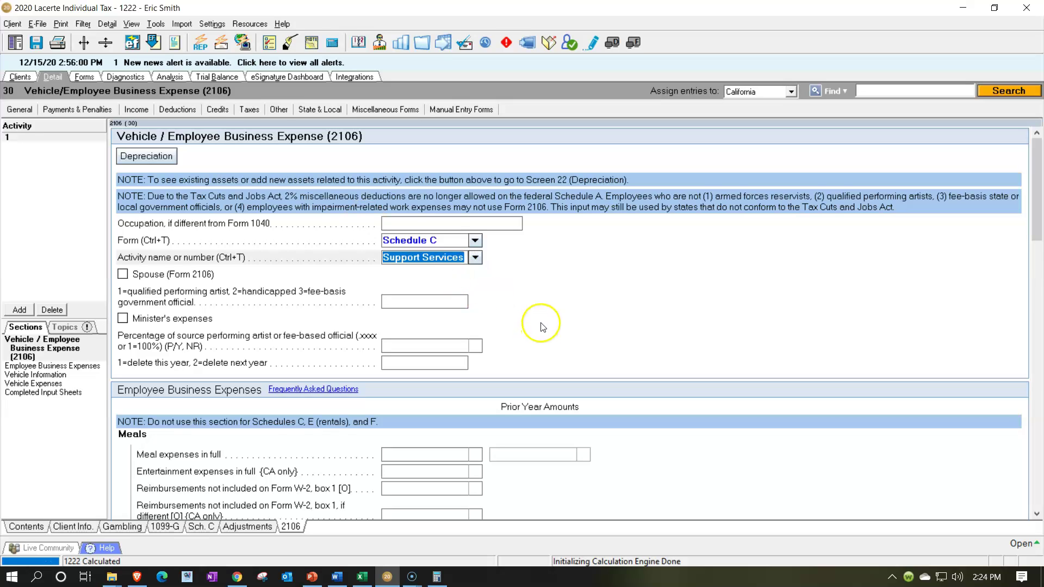
{"action": "left_click", "coordinate": [397, 303]}
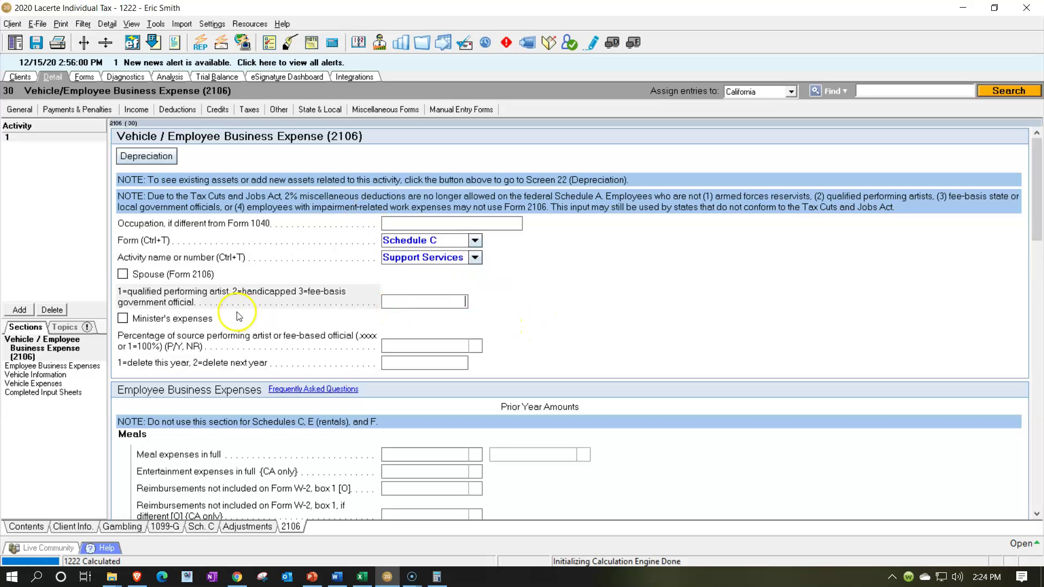
{"action": "left_click", "coordinate": [419, 339]}
Mark the vehicle as used primarily by a more than 5% owner, available for off-duty personal use, with no other vehicle available for personal use.
{"action": "scroll", "coordinate": [419, 340], "scroll_direction": "down", "scroll_amount": 5}
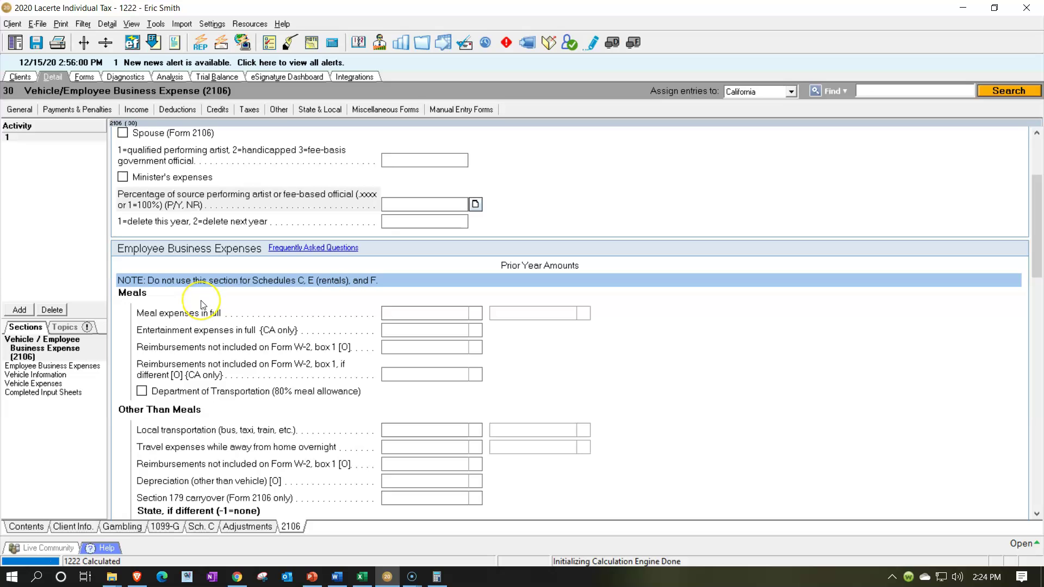
{"action": "scroll", "coordinate": [196, 309], "scroll_direction": "down", "scroll_amount": 12}
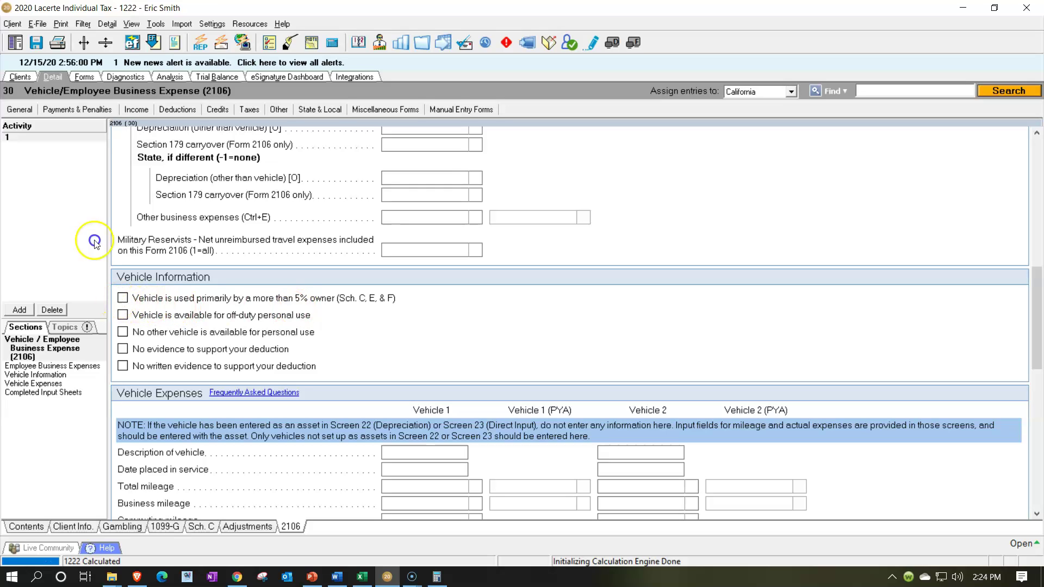
{"action": "left_click", "coordinate": [123, 298]}
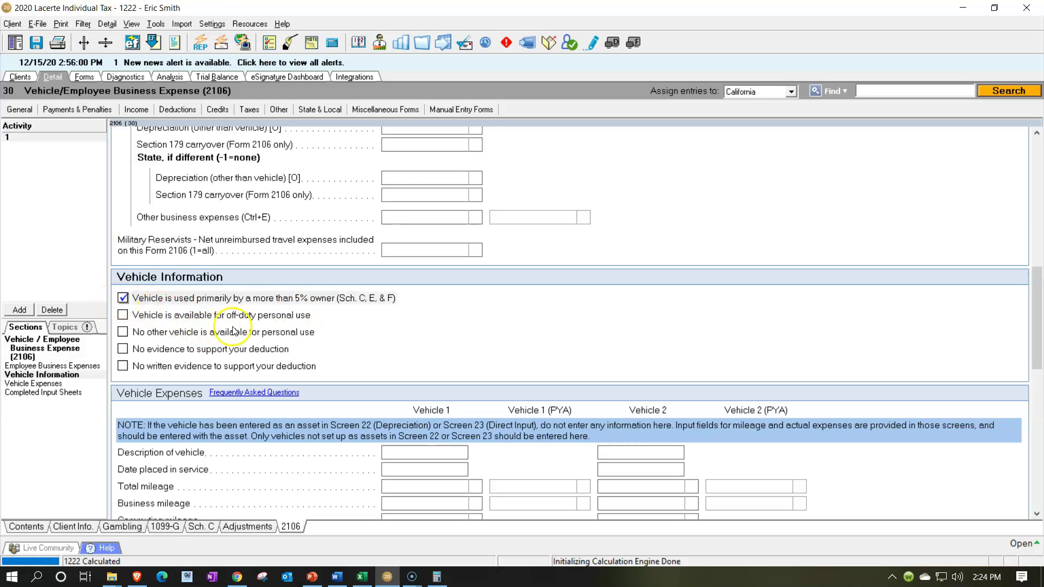
{"action": "left_click", "coordinate": [123, 315]}
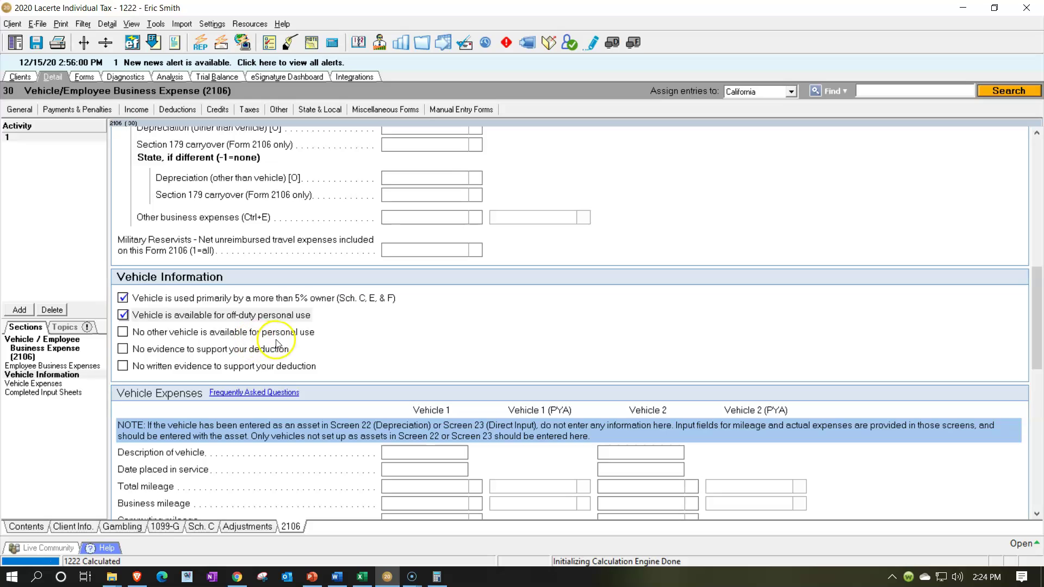
{"action": "left_click", "coordinate": [122, 332]}
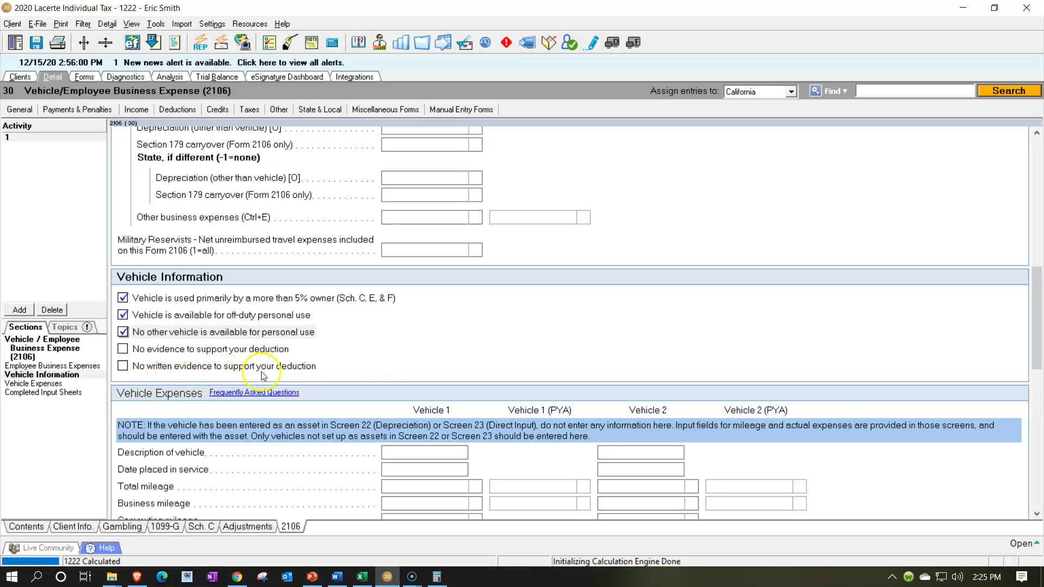
Enter Vehicle 1 as Truck, placed in service 1/1/2020, with a total mileage of 20,000.
{"action": "scroll", "coordinate": [382, 381], "scroll_direction": "down", "scroll_amount": 4}
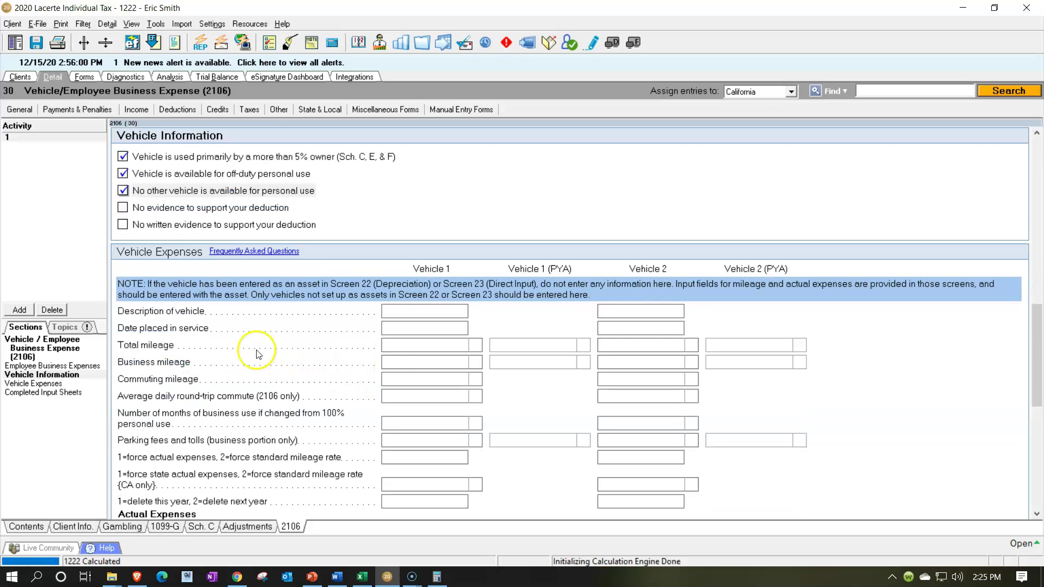
{"action": "left_click", "coordinate": [396, 347]}
{"action": "left_click", "coordinate": [406, 311]}
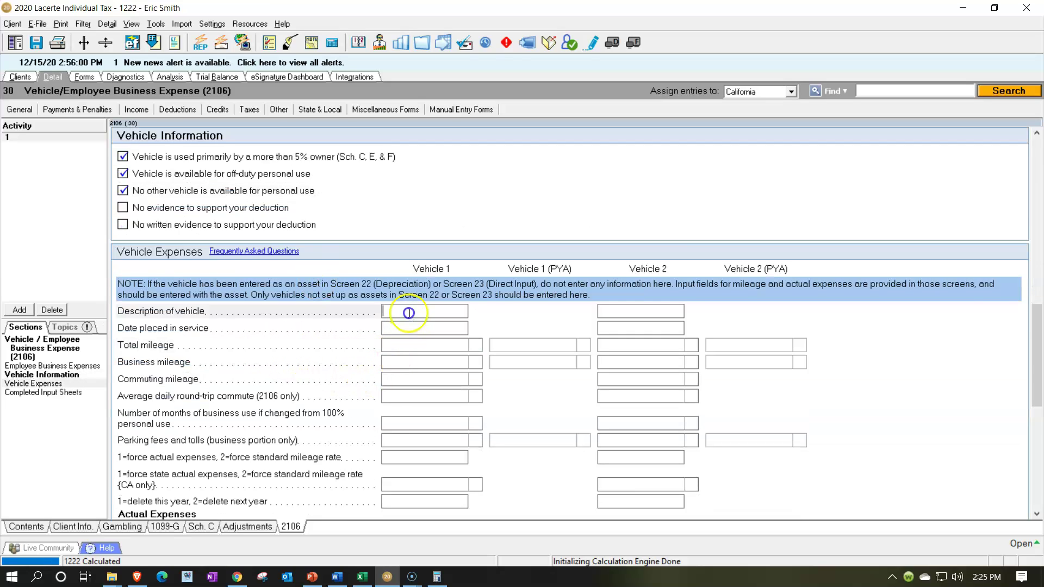
{"action": "type", "text": "Truck"}
{"action": "key", "text": "Tab"}
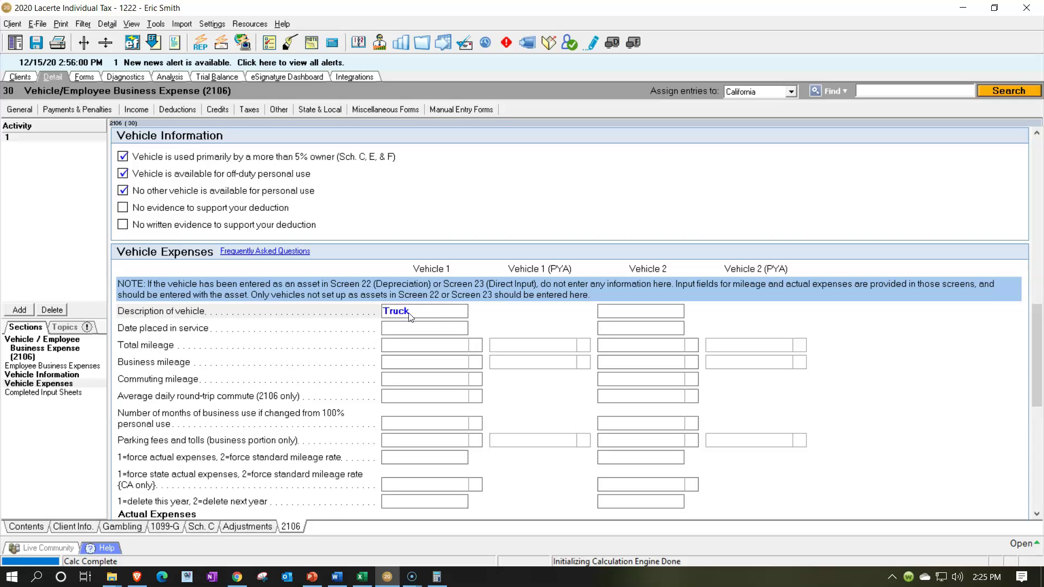
{"action": "left_click", "coordinate": [413, 329]}
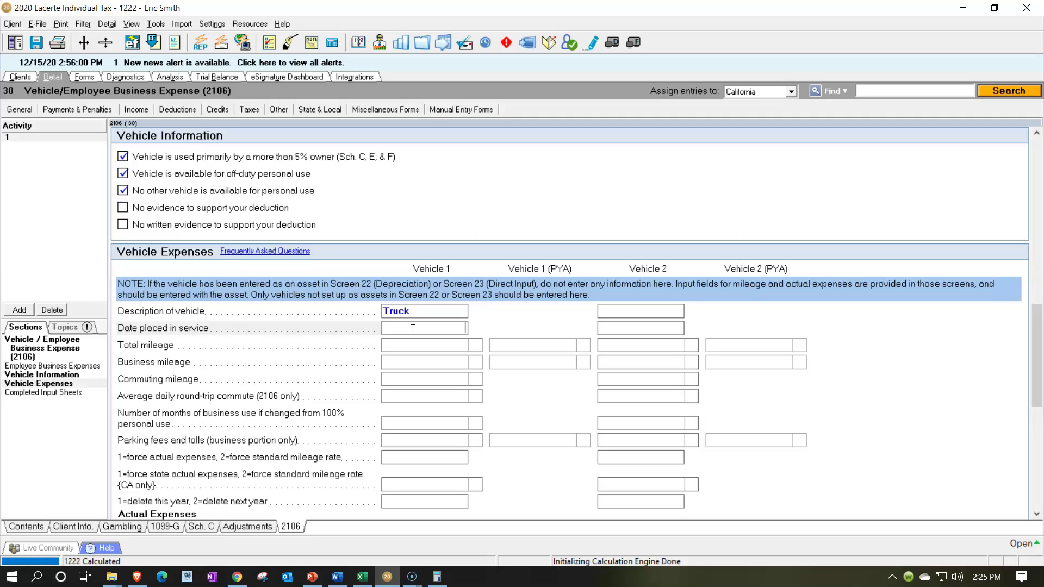
{"action": "type", "text": "0101"}
{"action": "key", "text": "Return"}
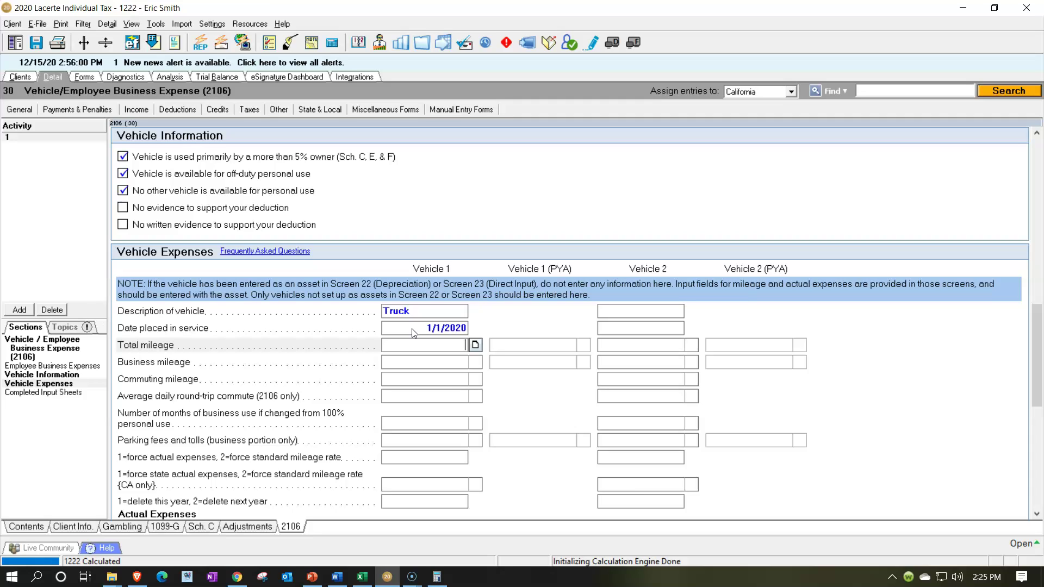
{"action": "type", "text": "20000"}
{"action": "key", "text": "Return"}
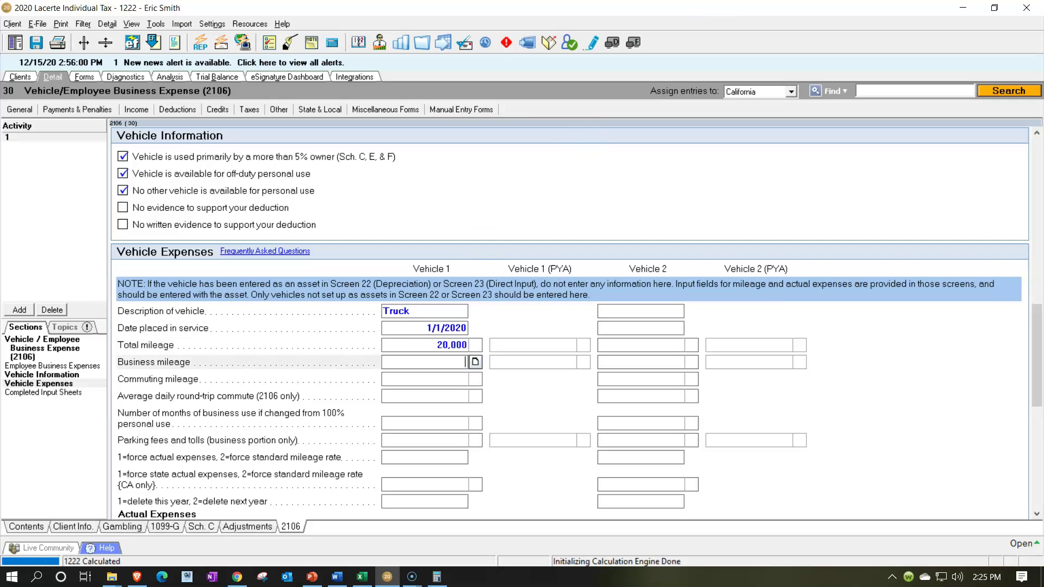
Switch to the Calculator and work out the business miles as 20,000 × 0.9.
{"action": "left_click", "coordinate": [437, 577]}
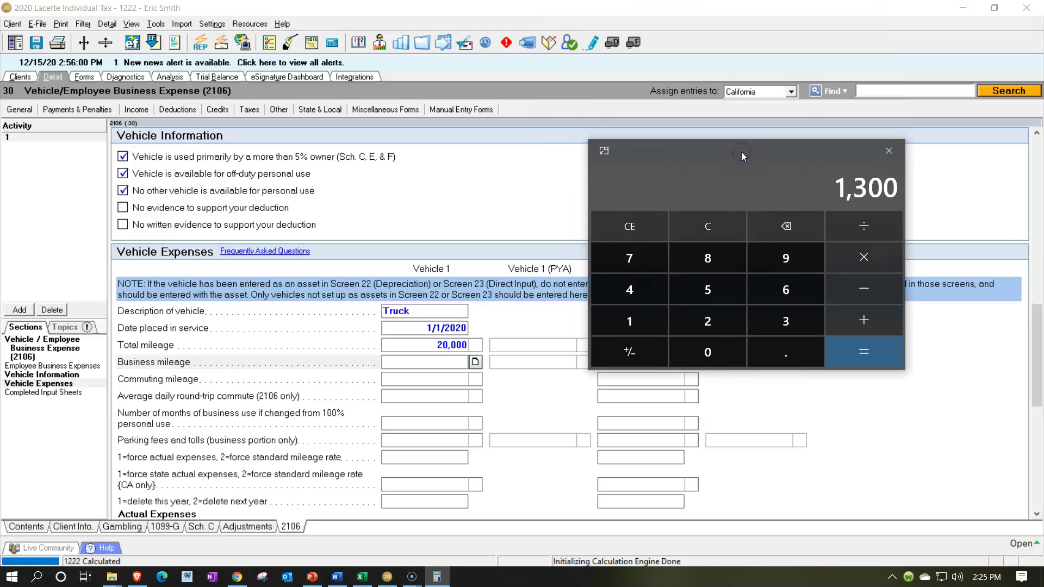
{"action": "left_click", "coordinate": [713, 230]}
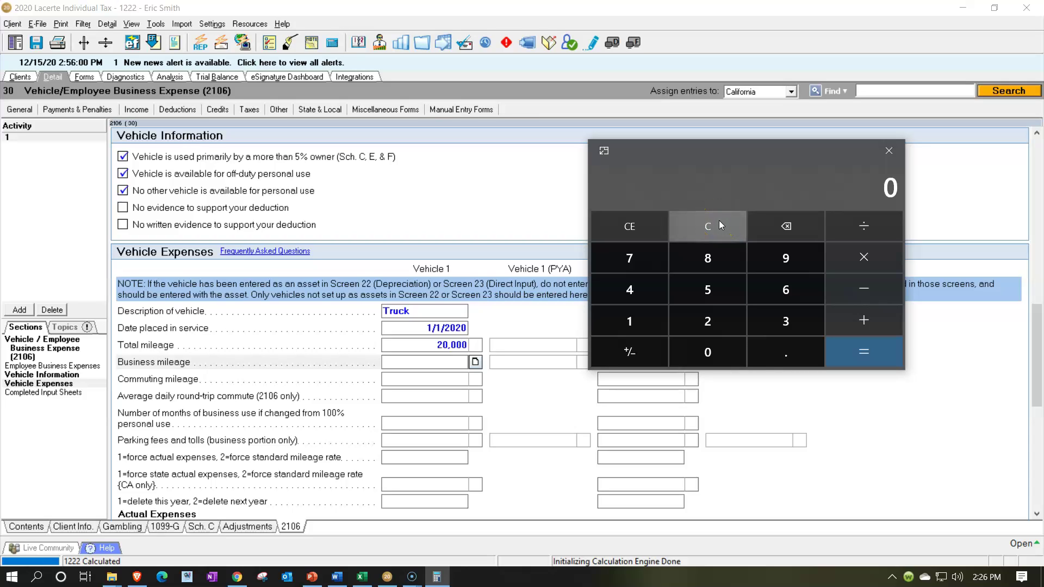
{"action": "type", "text": "20000"}
{"action": "type", "text": "*"}
{"action": "type", "text": ".3"}
{"action": "key", "text": "BackSpace"}
{"action": "type", "text": "9"}
{"action": "key", "text": "Return"}
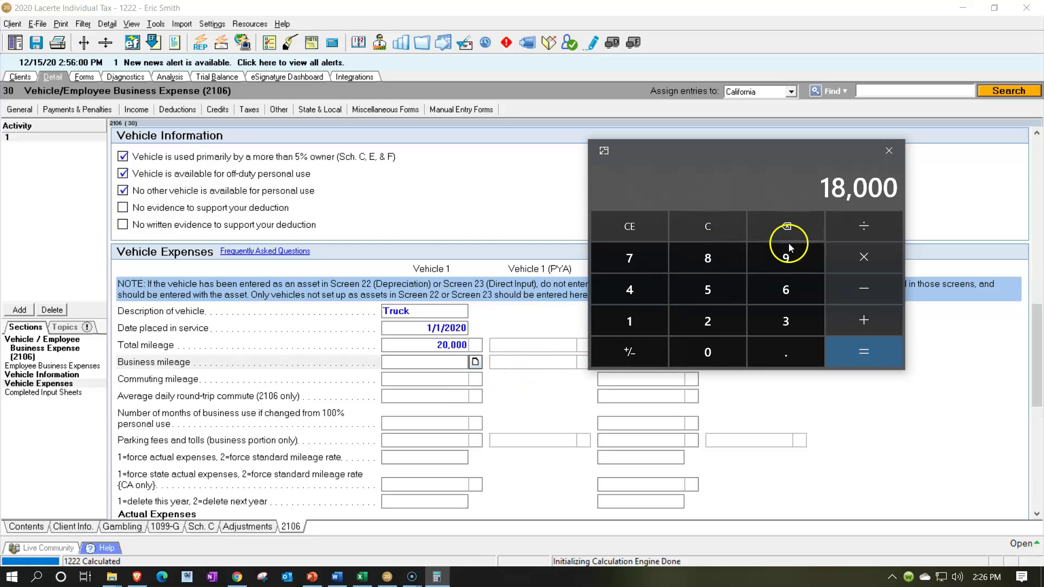
{"action": "type", "text": "20000*"}
{"action": "type", "text": ".9"}
{"action": "key", "text": "Return"}
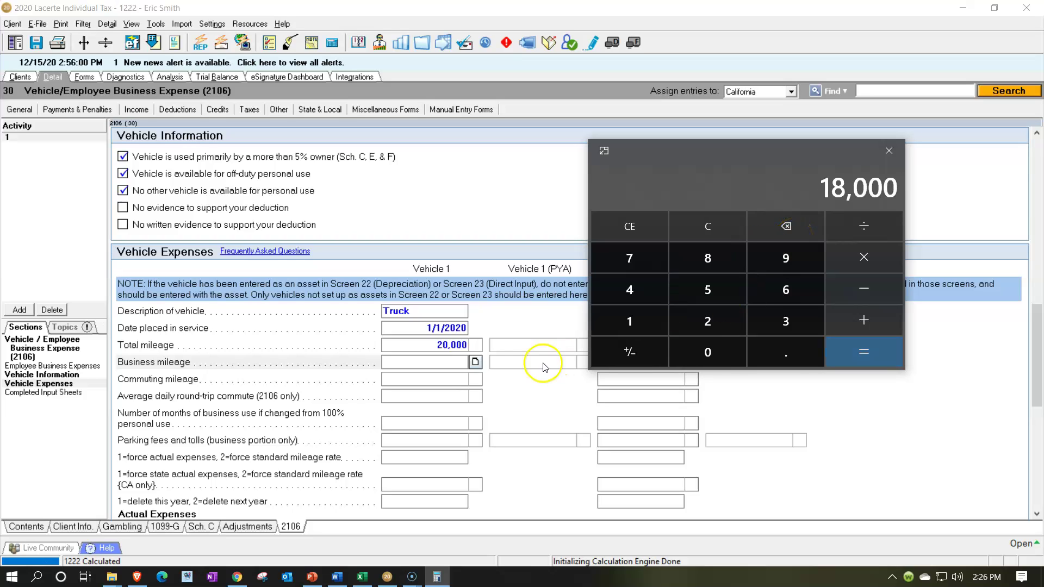
Set Vehicle 1's business mileage to 18,000.
{"action": "left_click", "coordinate": [455, 364]}
{"action": "type", "text": "18000"}
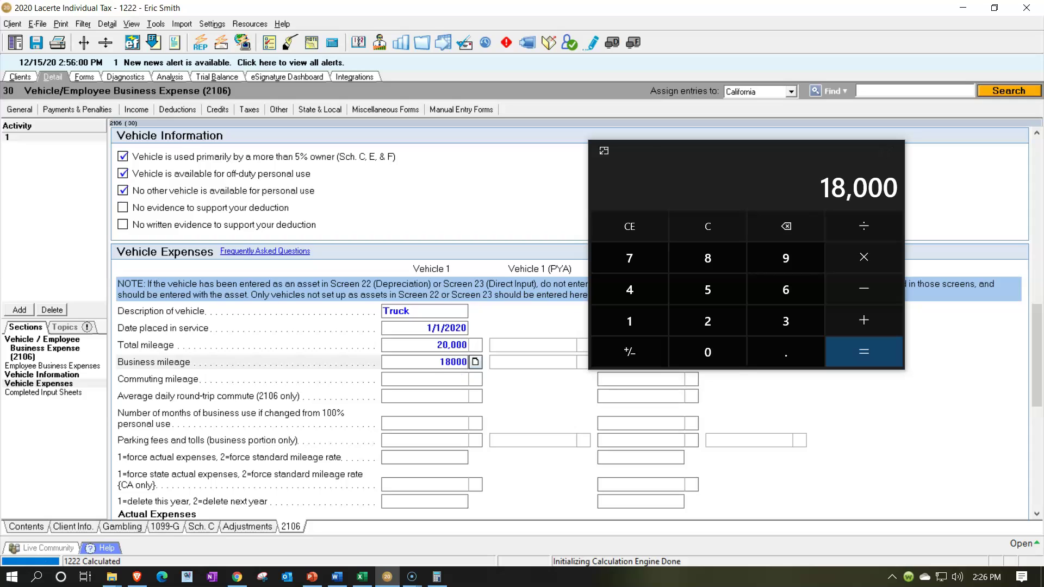
{"action": "key", "text": "Tab"}
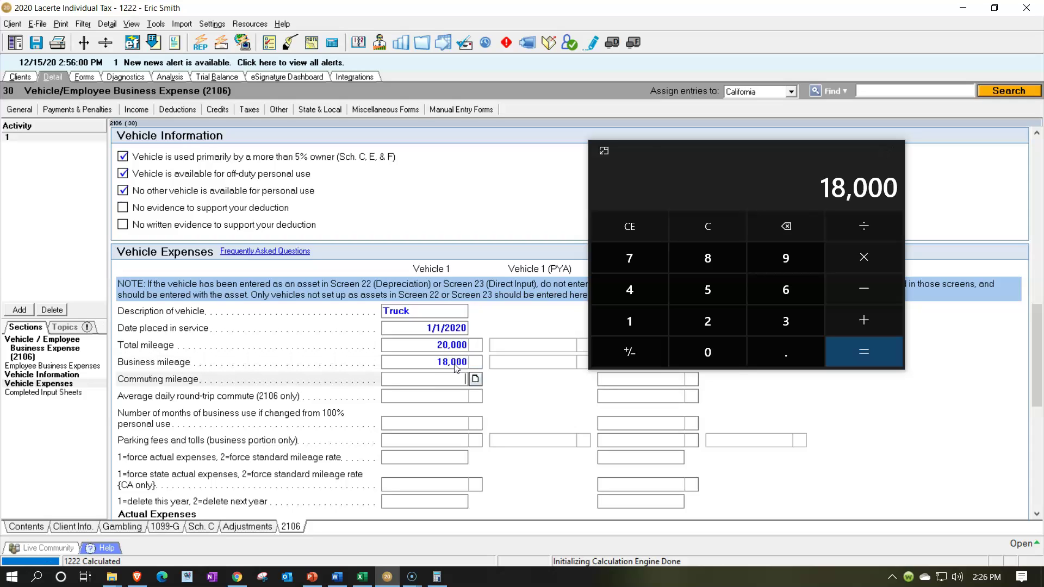
Clear the Calculator and work out the commuting miles as 5 × 52 × 3.
{"action": "left_click", "coordinate": [459, 357]}
{"action": "left_click", "coordinate": [542, 326]}
{"action": "left_click", "coordinate": [709, 225]}
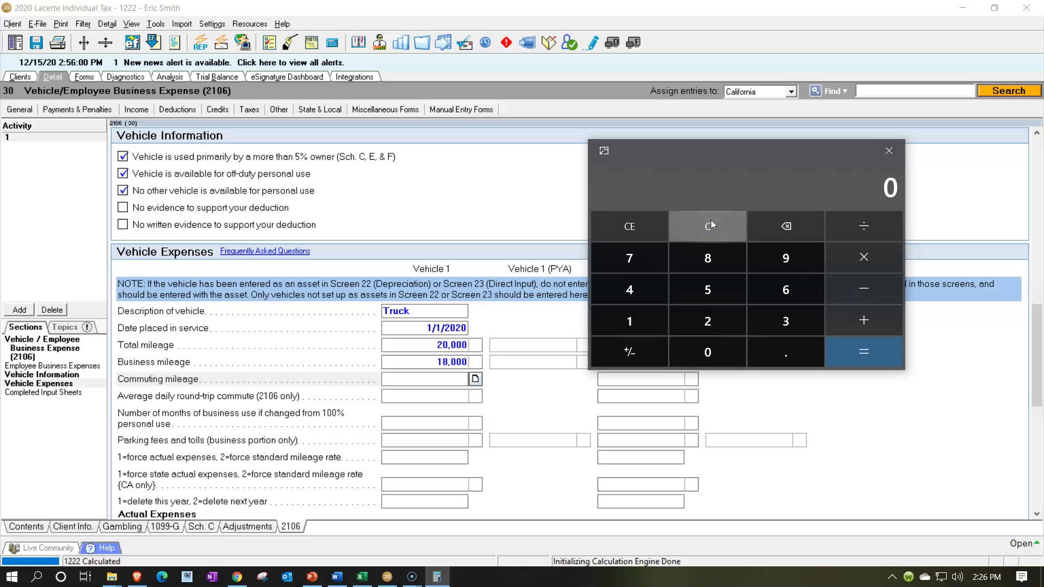
{"action": "left_click", "coordinate": [739, 292]}
{"action": "key", "text": "asterisk"}
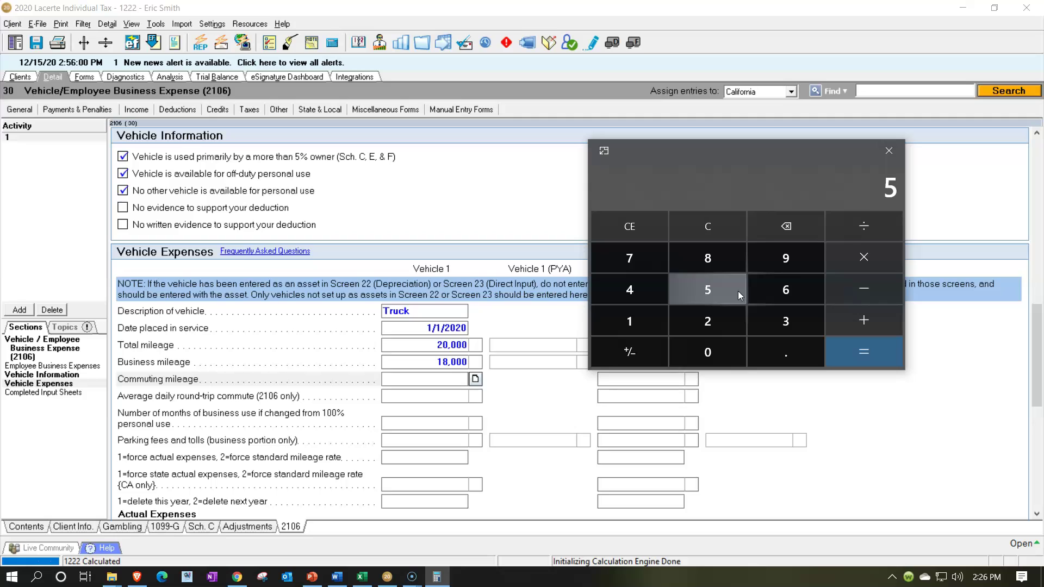
{"action": "type", "text": "52"}
{"action": "key", "text": "Return"}
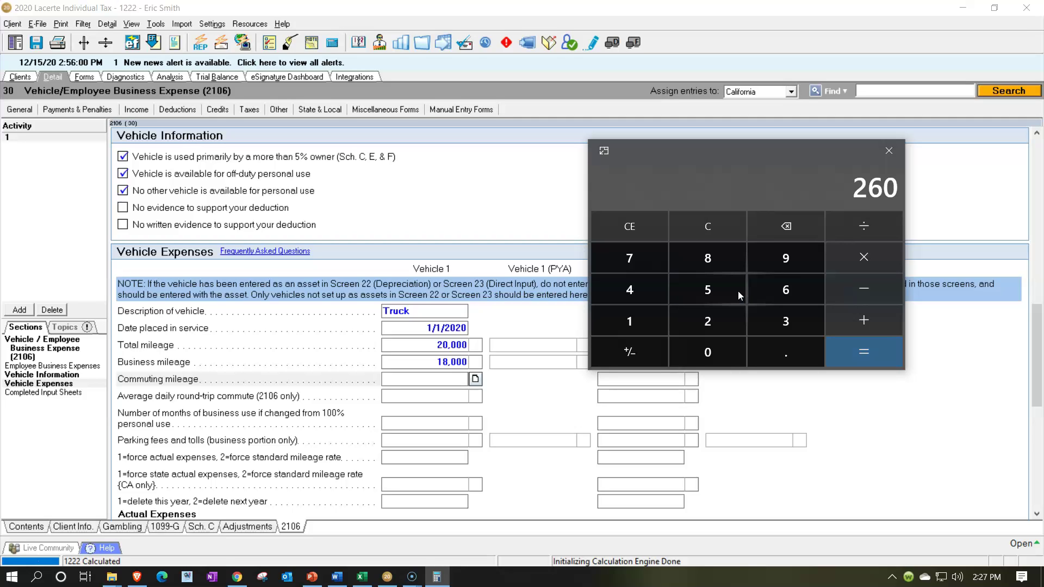
{"action": "key", "text": "asterisk"}
{"action": "type", "text": "3"}
{"action": "key", "text": "Return"}
Set Vehicle 1's commuting mileage to 780.
{"action": "left_click", "coordinate": [454, 379]}
{"action": "type", "text": "780"}
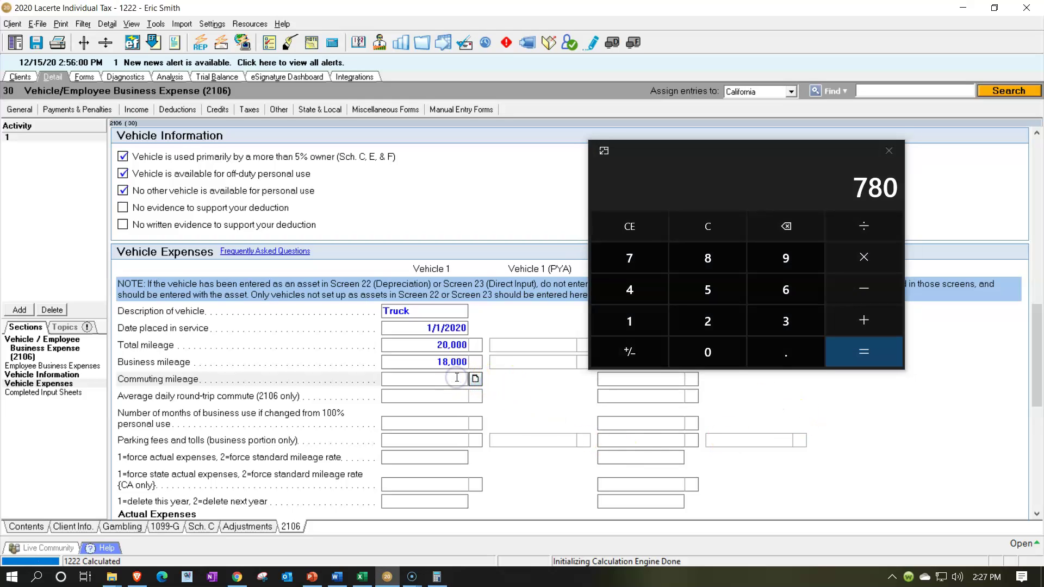
{"action": "key", "text": "Return"}
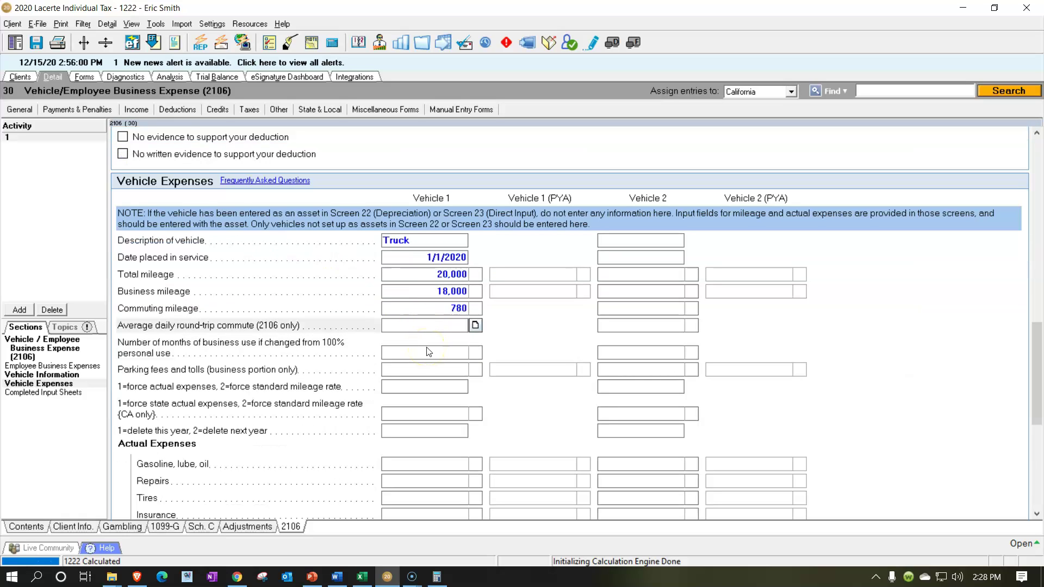
Go through Vehicle 1's remaining fields, from average daily round-trip commute to actual expenses, without entering anything.
{"action": "key", "text": "Tab"}
{"action": "key", "text": "Tab"}
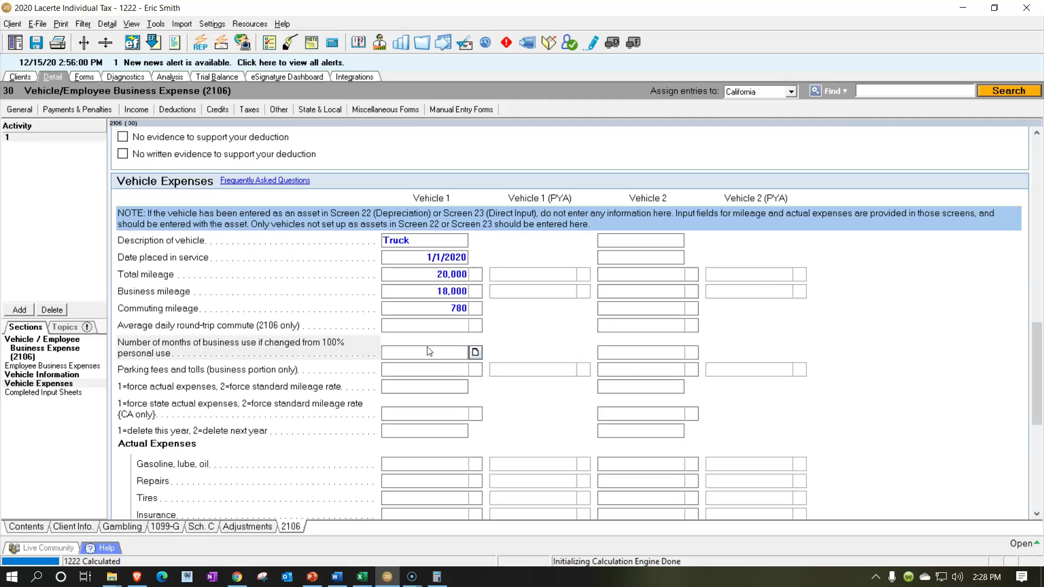
{"action": "key", "text": "Tab"}
{"action": "key", "text": "Tab"}
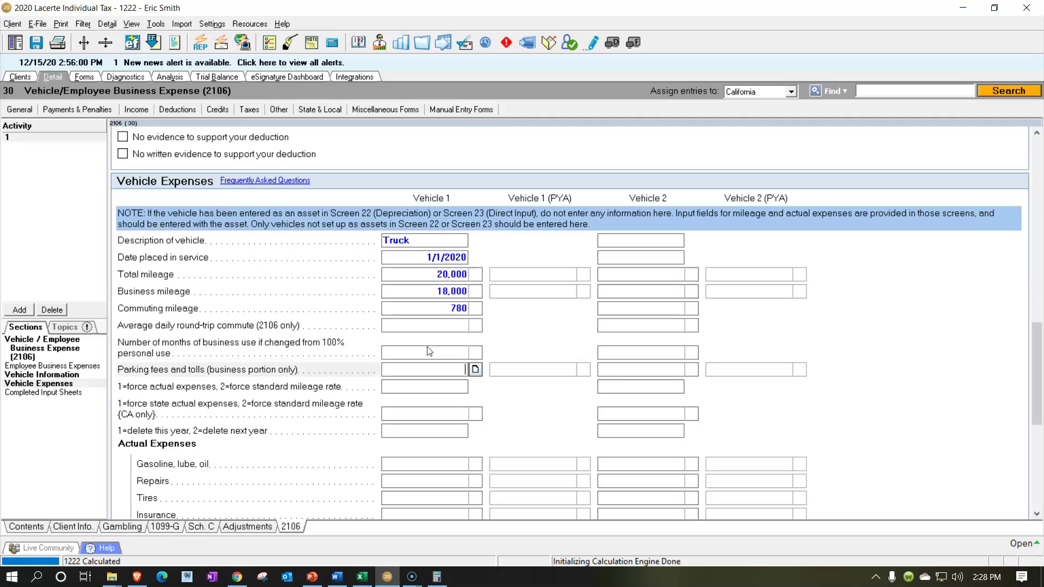
{"action": "left_click", "coordinate": [428, 360]}
{"action": "left_click", "coordinate": [419, 357]}
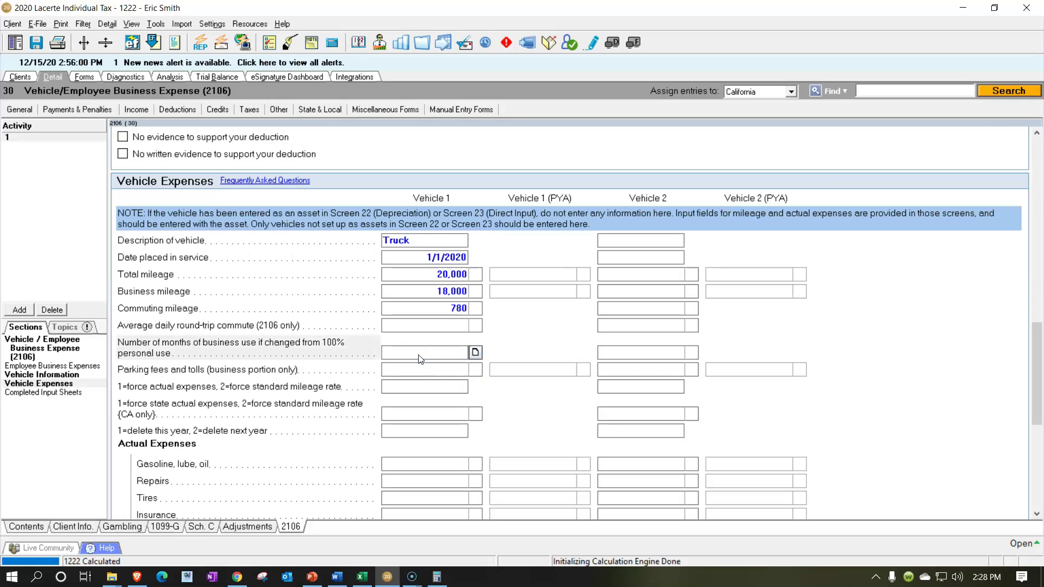
{"action": "left_click", "coordinate": [256, 408]}
{"action": "key", "text": "Return"}
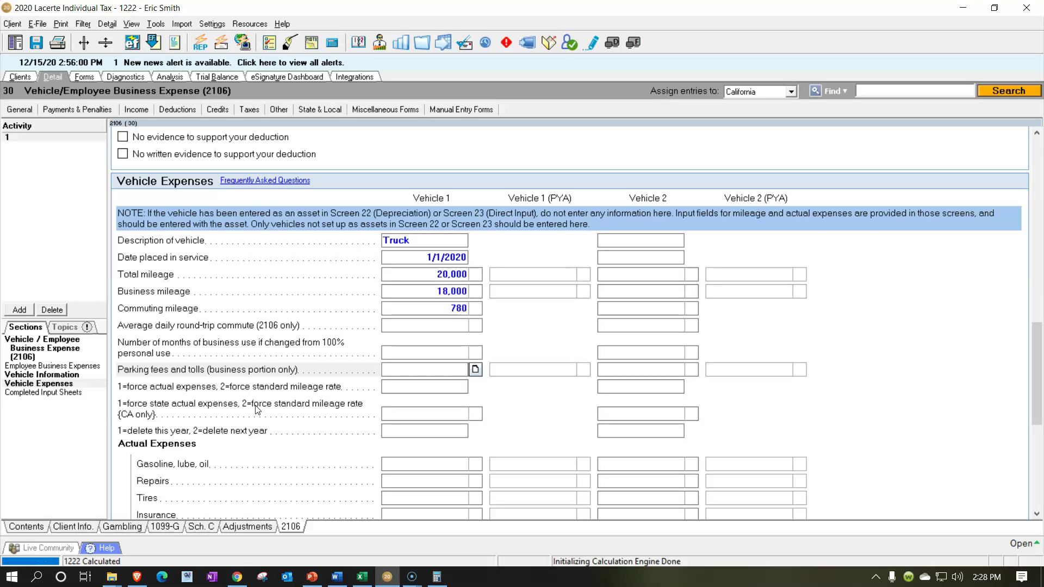
{"action": "key", "text": "Return"}
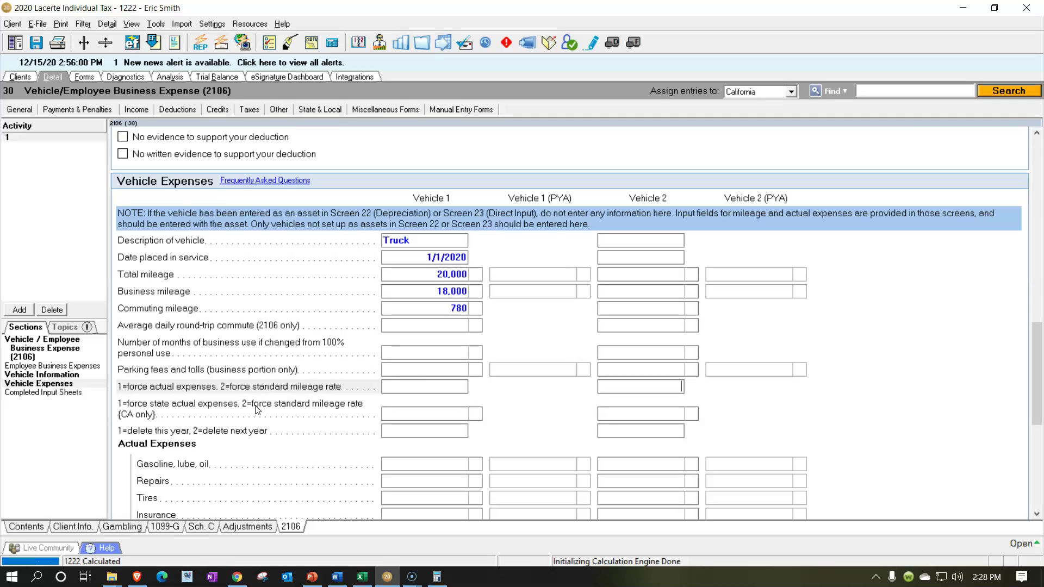
{"action": "key", "text": "Return"}
{"action": "key", "text": "Return"}
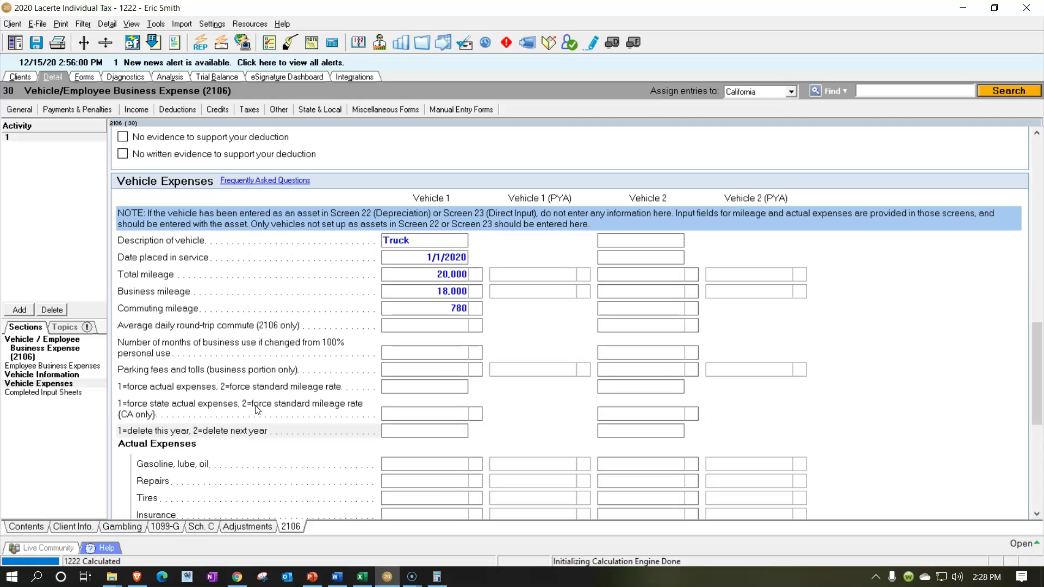
{"action": "key", "text": "Return"}
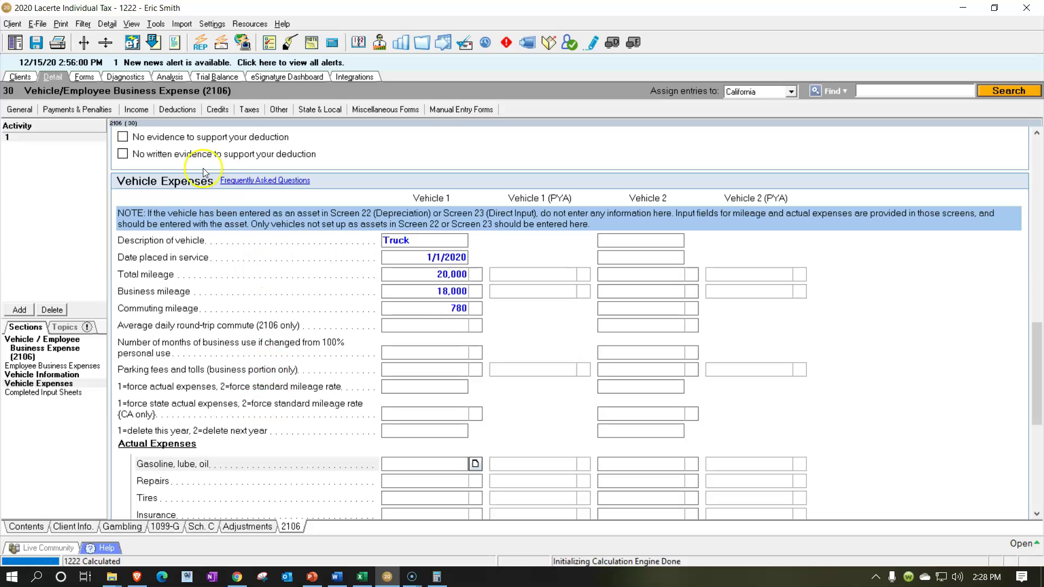
View Schedule C for Support Services and open its Vehicle Expenses worksheet at the standard mileage rate computation.
{"action": "left_click", "coordinate": [85, 77]}
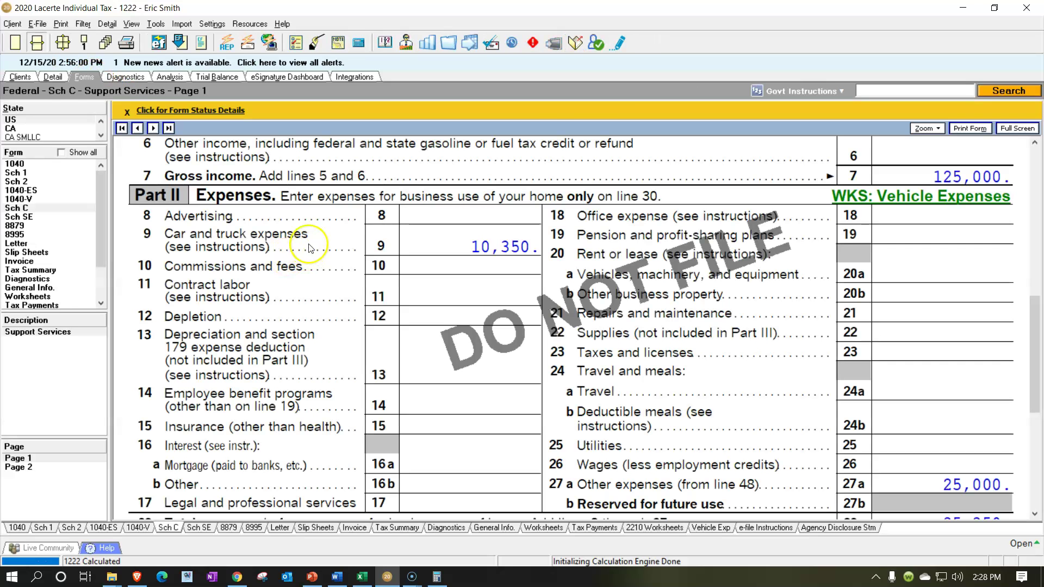
{"action": "left_click", "coordinate": [127, 112]}
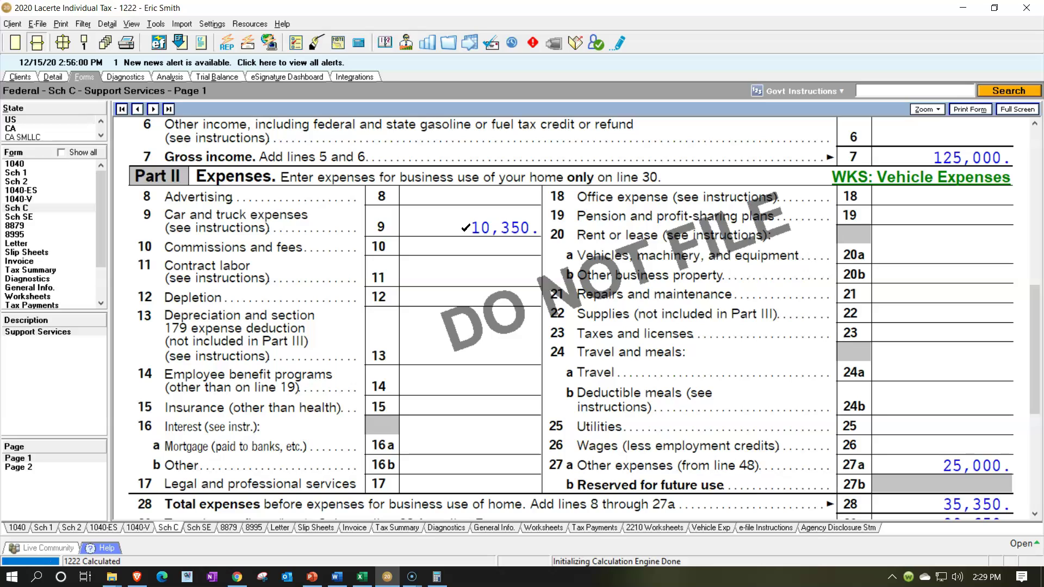
{"action": "left_click", "coordinate": [856, 175]}
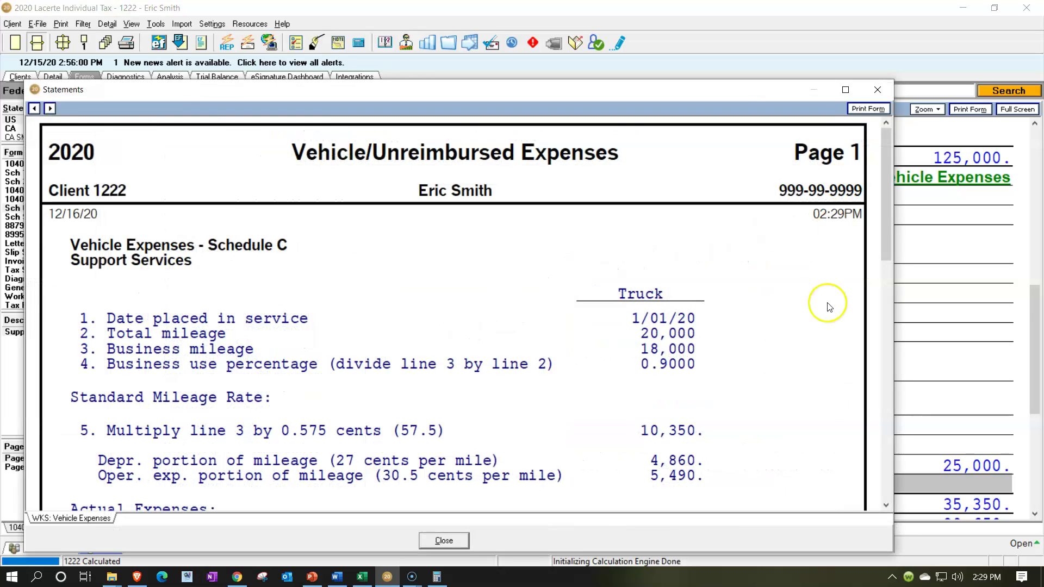
{"action": "scroll", "coordinate": [822, 313], "scroll_direction": "down", "scroll_amount": 2}
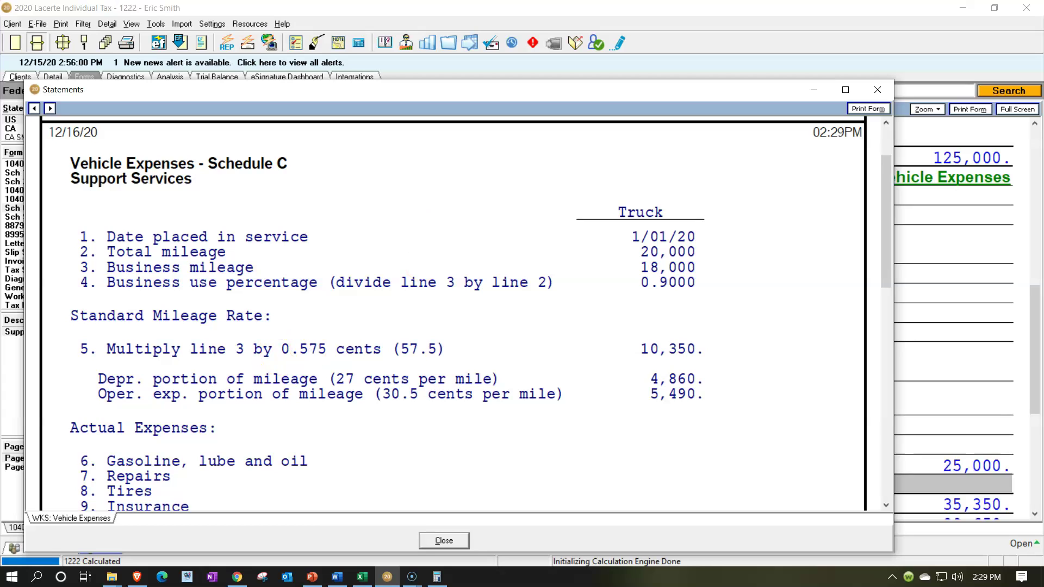
Check the standard mileage deduction in the Calculator by multiplying 18,000 by 0.575, and move the Calculator out of the way.
{"action": "left_click", "coordinate": [437, 577]}
{"action": "left_click_drag", "start_coordinate": [727, 109], "coordinate": [868, 235]}
{"action": "left_click", "coordinate": [827, 293]}
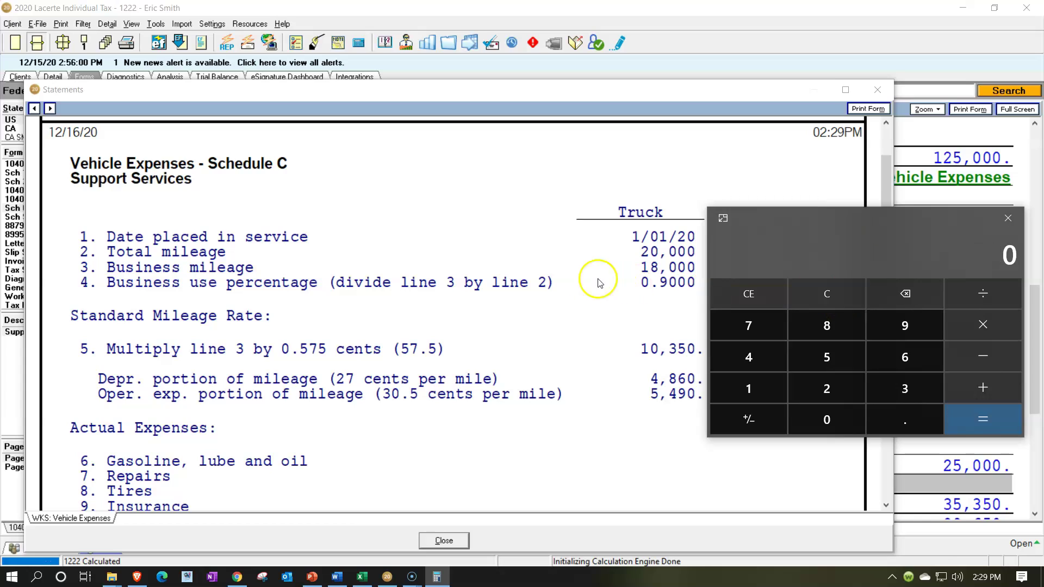
{"action": "type", "text": "18,000"}
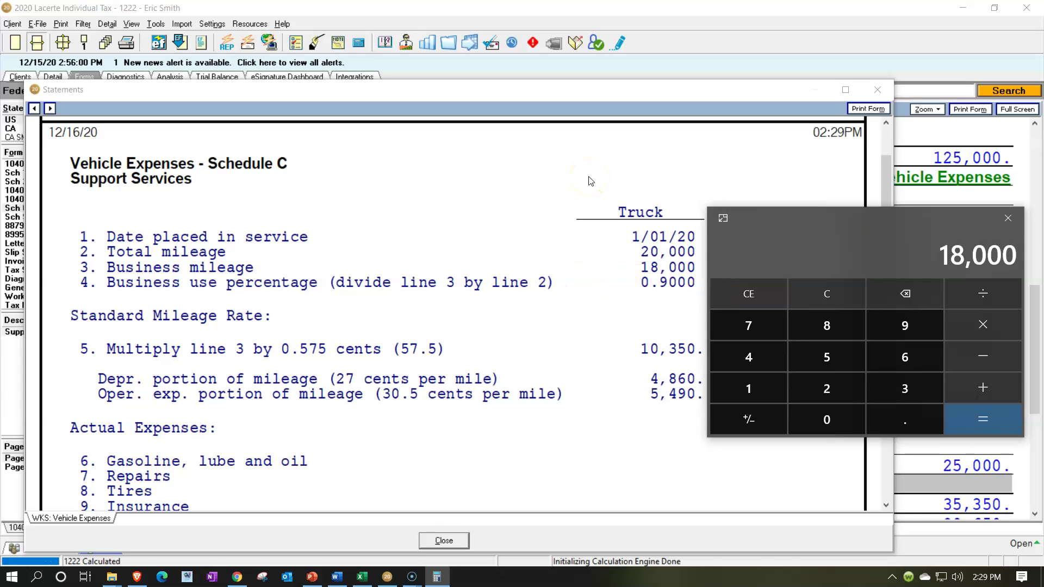
{"action": "key", "text": "Escape"}
{"action": "type", "text": ".575"}
{"action": "key", "text": "Return"}
{"action": "left_click_drag", "start_coordinate": [842, 222], "coordinate": [778, 0]}
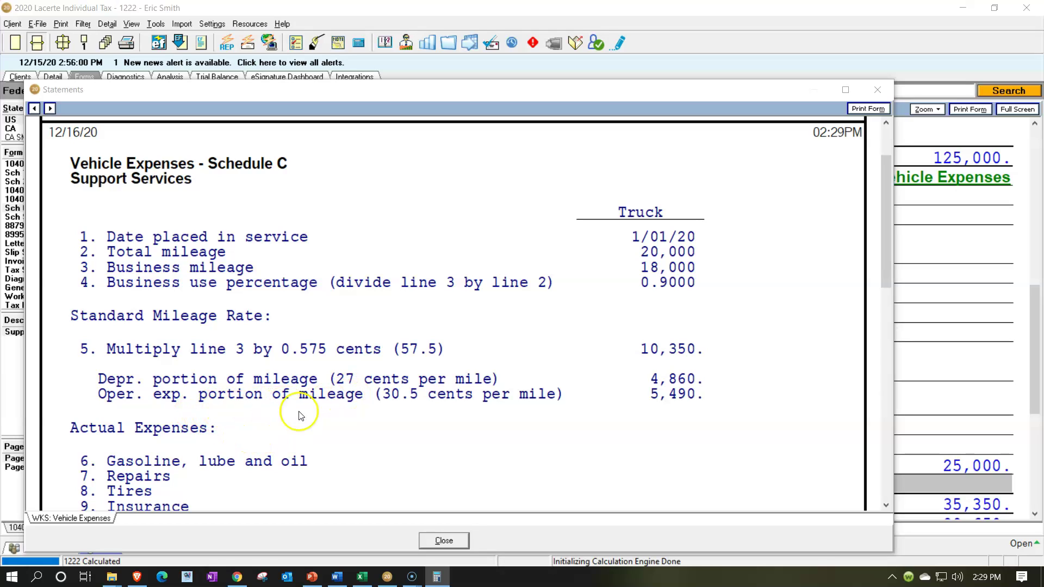
Review the worksheet's actual expenses section, close the worksheet, and look at Schedule C's total expenses and tentative profit.
{"action": "scroll", "coordinate": [440, 408], "scroll_direction": "down", "scroll_amount": 3}
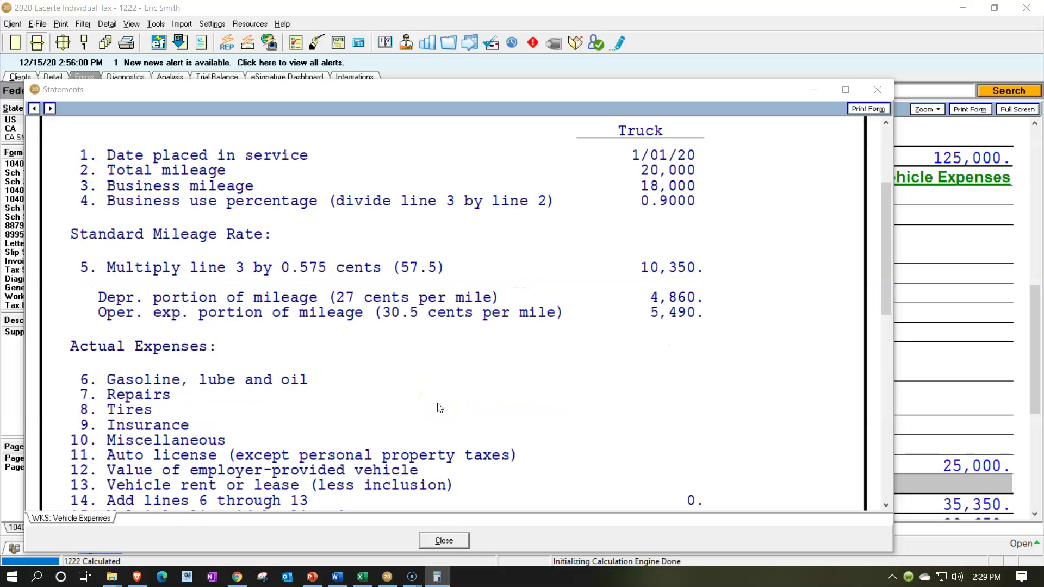
{"action": "scroll", "coordinate": [440, 408], "scroll_direction": "down", "scroll_amount": 3}
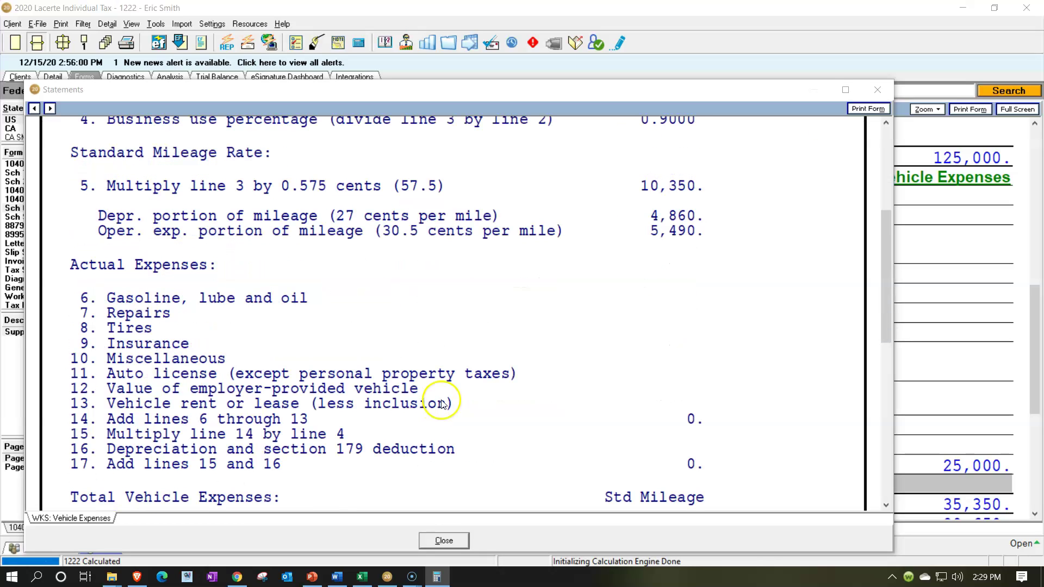
{"action": "left_click", "coordinate": [886, 91]}
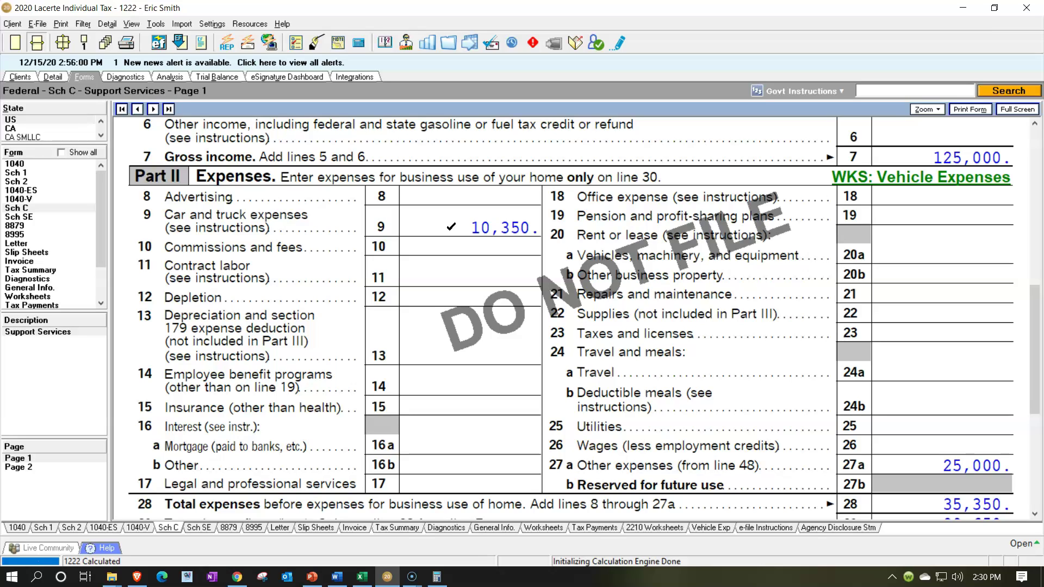
{"action": "scroll", "coordinate": [451, 226], "scroll_direction": "down", "scroll_amount": 3}
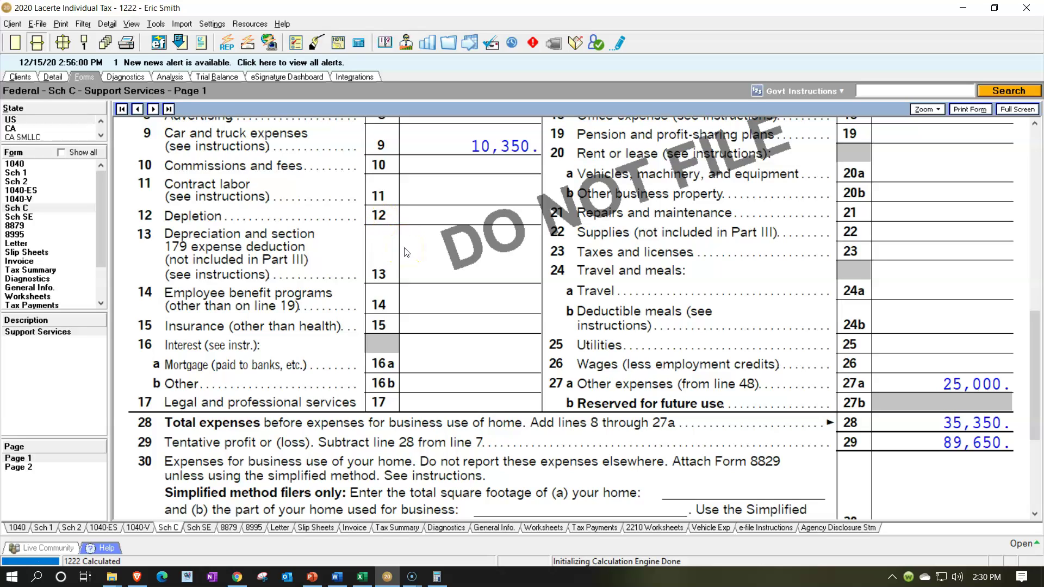
Return to the vehicle input screen and enter 500 for Vehicle 1's business parking fees and tolls.
{"action": "left_click", "coordinate": [53, 77]}
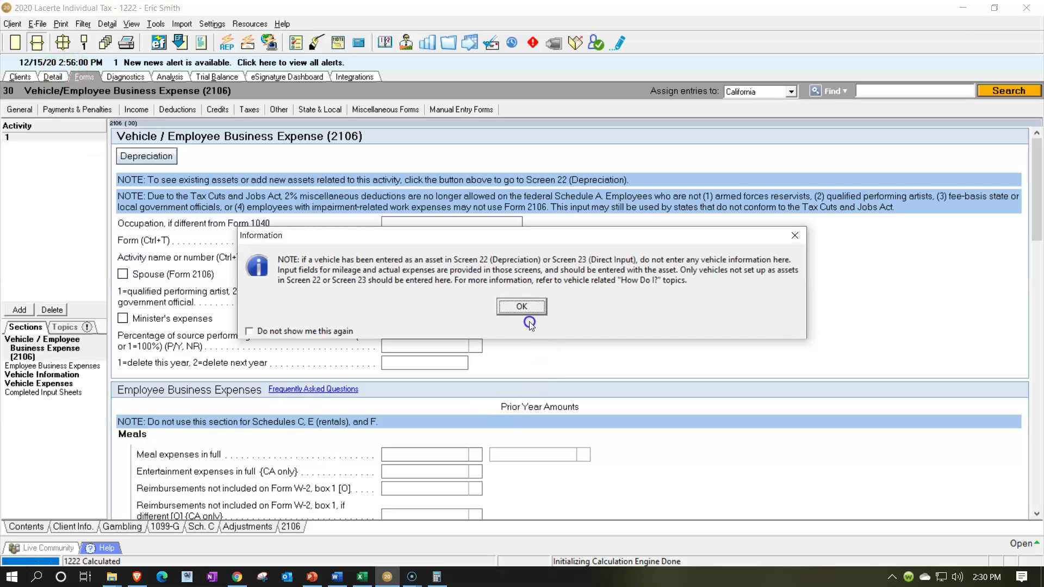
{"action": "left_click", "coordinate": [522, 306]}
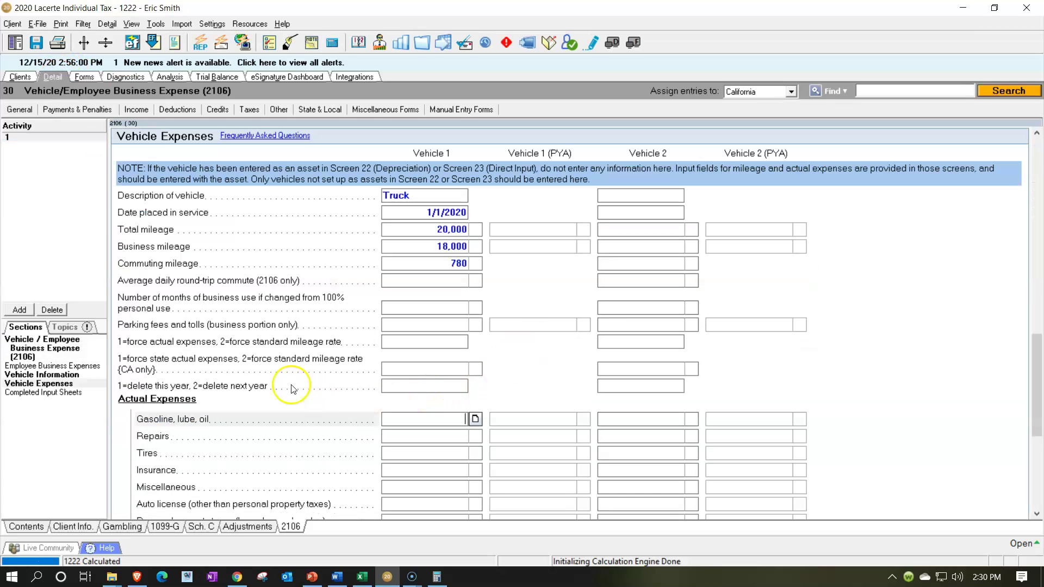
{"action": "left_click", "coordinate": [407, 322]}
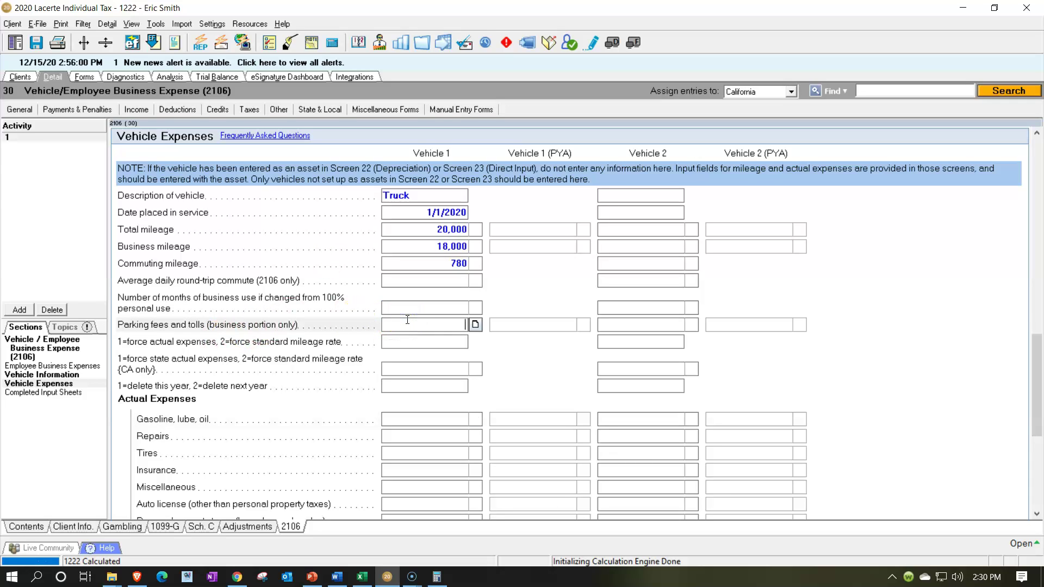
{"action": "type", "text": "500"}
{"action": "key", "text": "Return"}
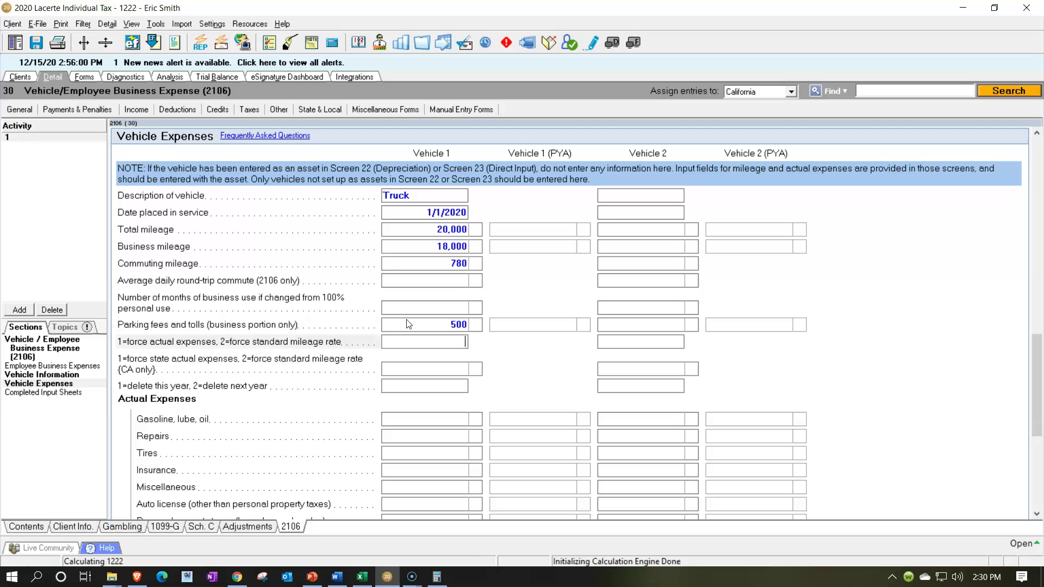
Review the total vehicle expenses and parking fees in Schedule C's Vehicle Expenses worksheet, and close the worksheet.
{"action": "left_click", "coordinate": [90, 79]}
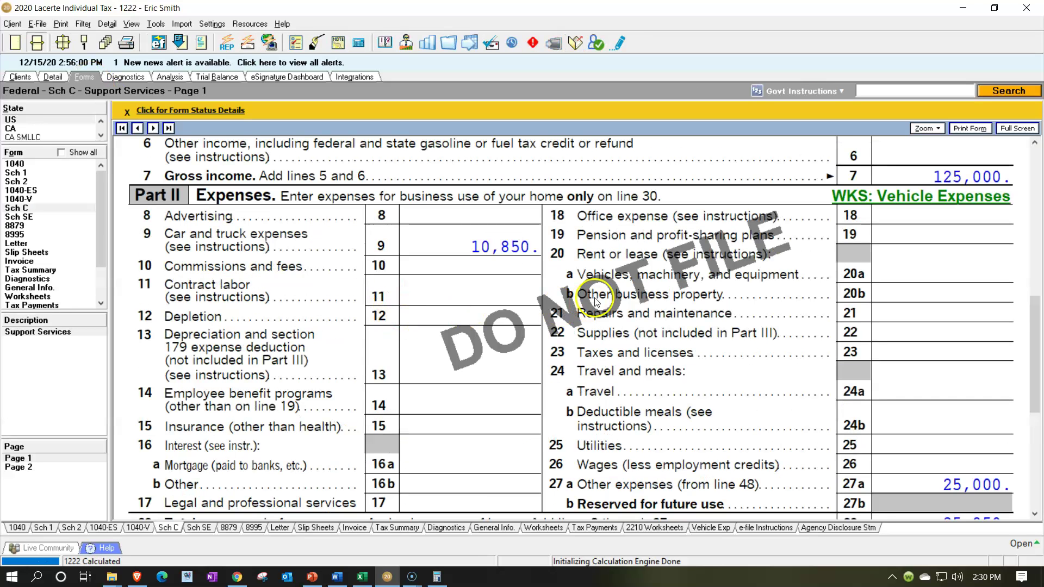
{"action": "left_click", "coordinate": [879, 195]}
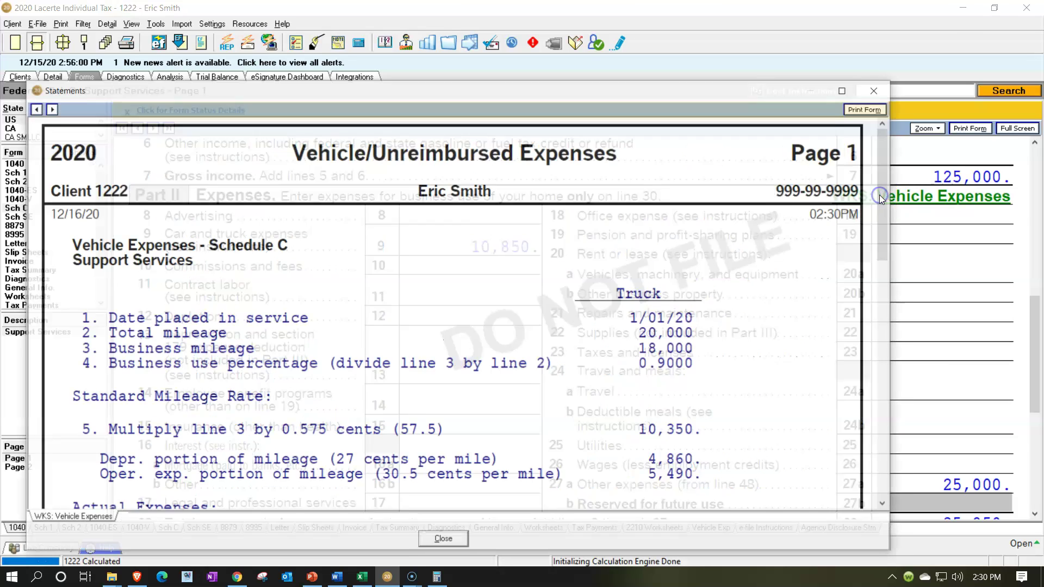
{"action": "scroll", "coordinate": [745, 413], "scroll_direction": "down", "scroll_amount": 2}
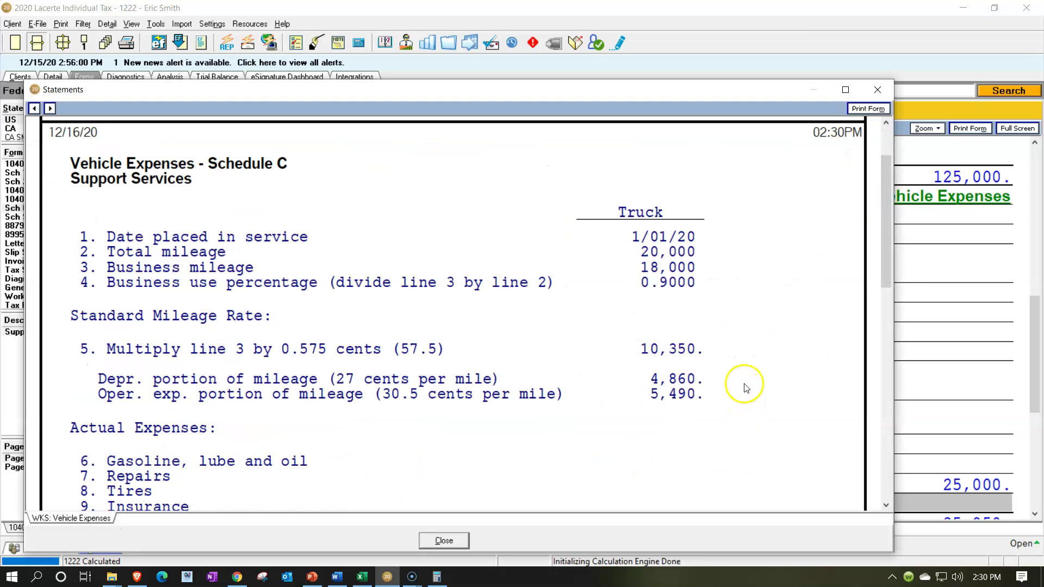
{"action": "scroll", "coordinate": [744, 392], "scroll_direction": "down", "scroll_amount": 6}
{"action": "scroll", "coordinate": [748, 375], "scroll_direction": "down", "scroll_amount": 2}
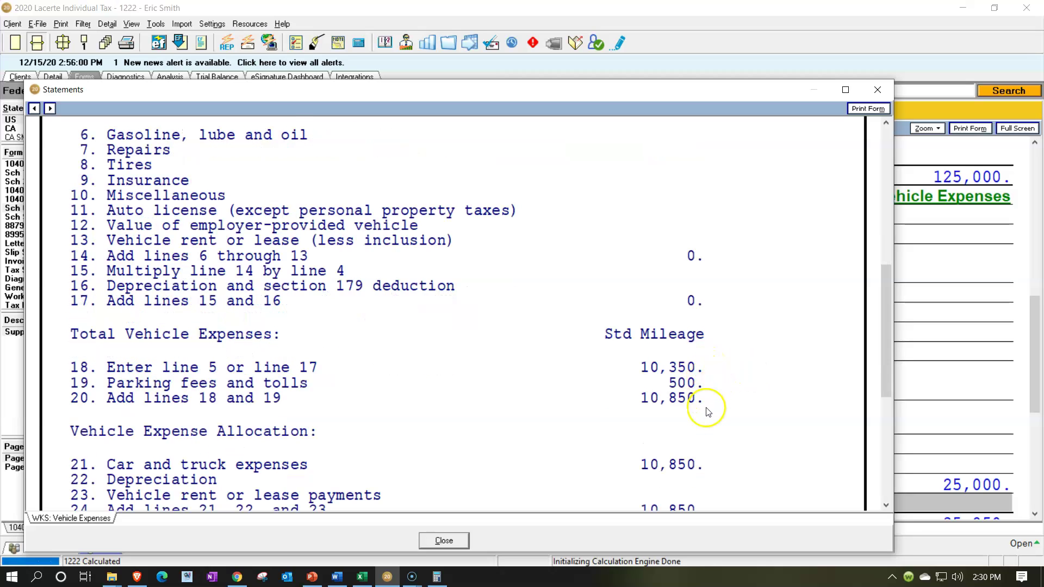
{"action": "left_click", "coordinate": [878, 90]}
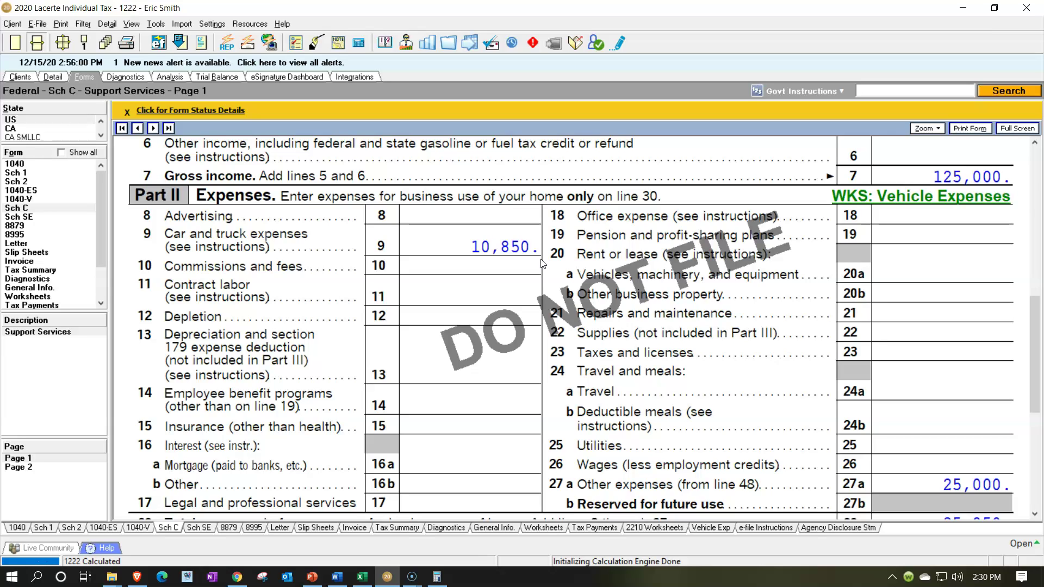
Return to the vehicle input screen and clear Vehicle 1's date placed in service and its total, business and commuting mileage.
{"action": "left_click", "coordinate": [55, 79]}
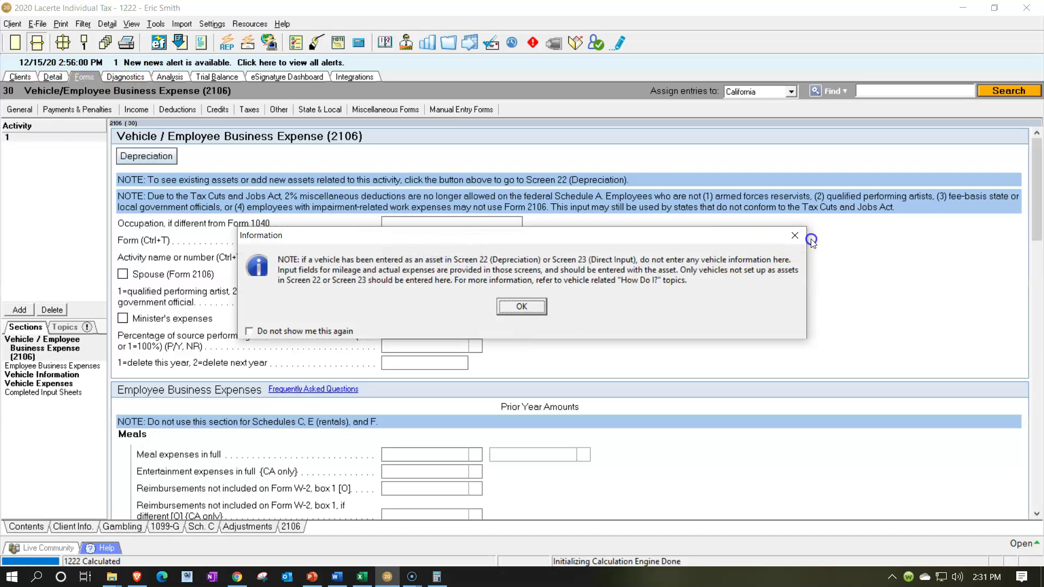
{"action": "key", "text": "Return"}
{"action": "scroll", "coordinate": [501, 324], "scroll_direction": "up", "scroll_amount": 2}
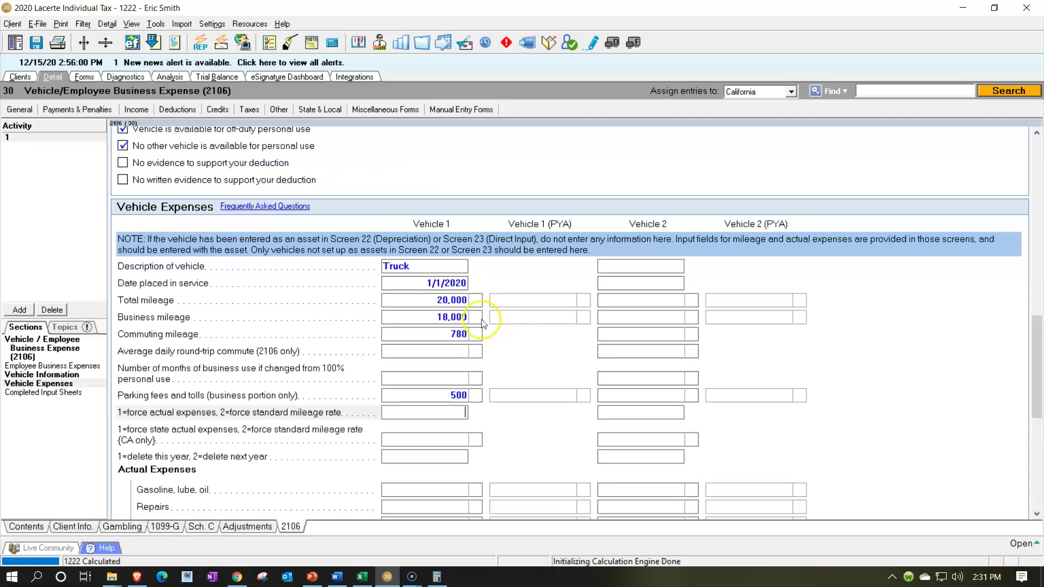
{"action": "left_click", "coordinate": [424, 283]}
{"action": "key", "text": "Delete"}
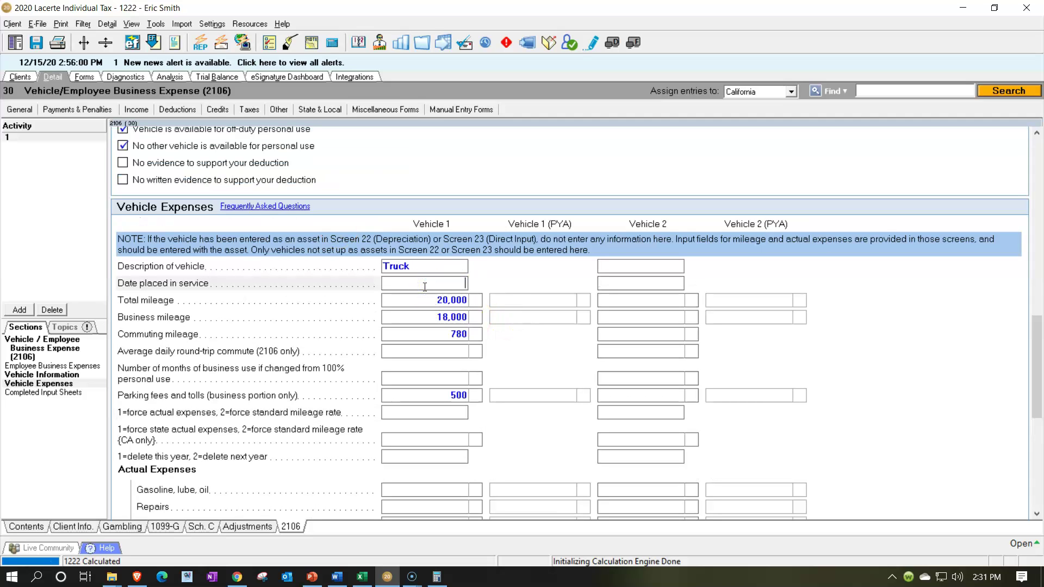
{"action": "key", "text": "Tab"}
{"action": "key", "text": "Delete"}
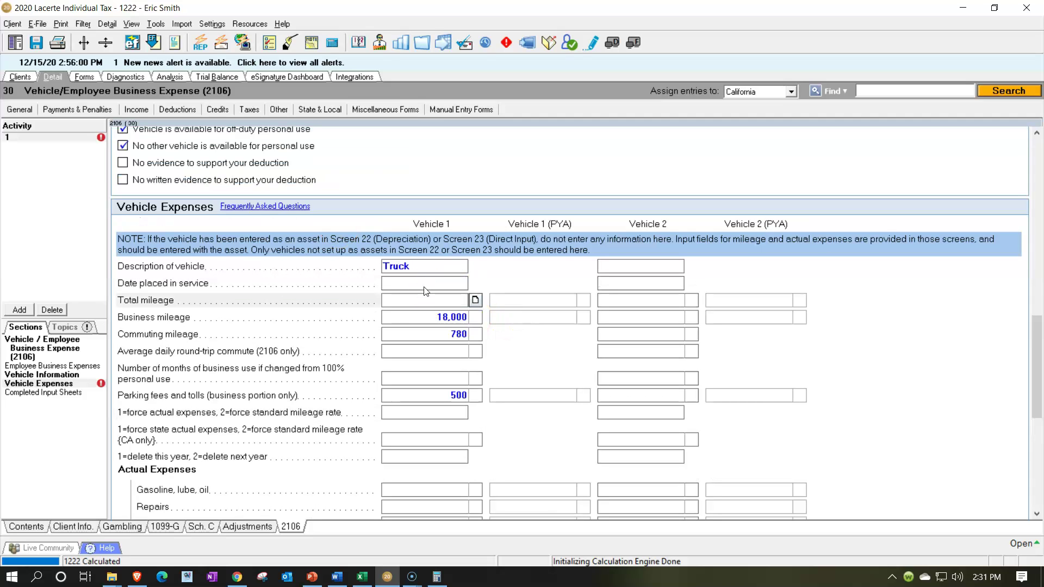
{"action": "key", "text": "Tab"}
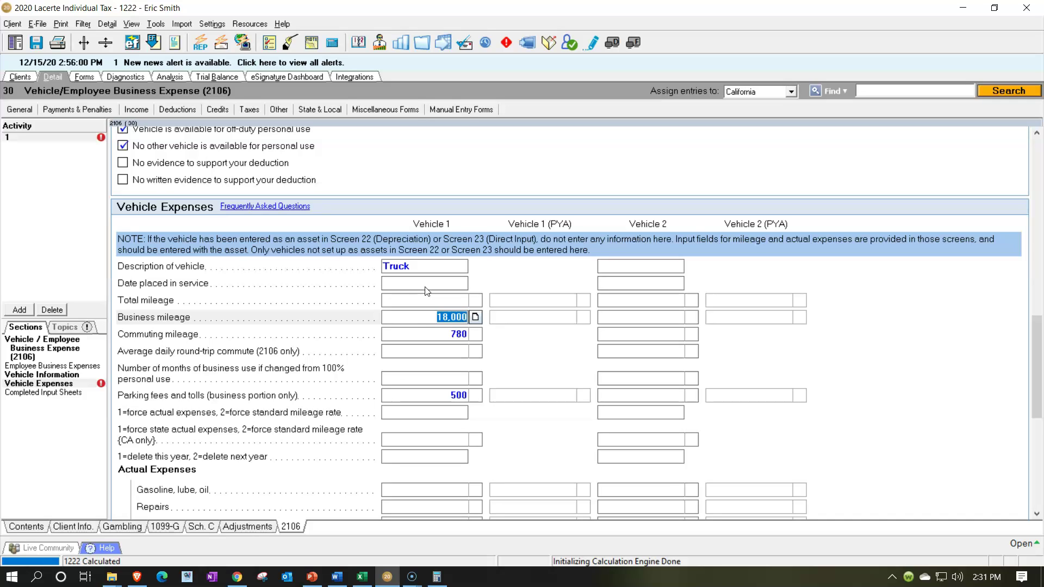
{"action": "key", "text": "Delete"}
{"action": "key", "text": "Tab"}
{"action": "key", "text": "Delete"}
Clear Vehicle 1's parking fees and tolls and its description.
{"action": "key", "text": "Tab"}
{"action": "key", "text": "Tab"}
{"action": "key", "text": "Tab"}
{"action": "key", "text": "Delete"}
{"action": "left_click", "coordinate": [417, 269]}
{"action": "key", "text": "Delete"}
Delete the Vehicle/Employee Business Expense activity 1 and confirm the deletion.
{"action": "scroll", "coordinate": [419, 288], "scroll_direction": "down", "scroll_amount": 5}
{"action": "scroll", "coordinate": [422, 312], "scroll_direction": "up", "scroll_amount": 15}
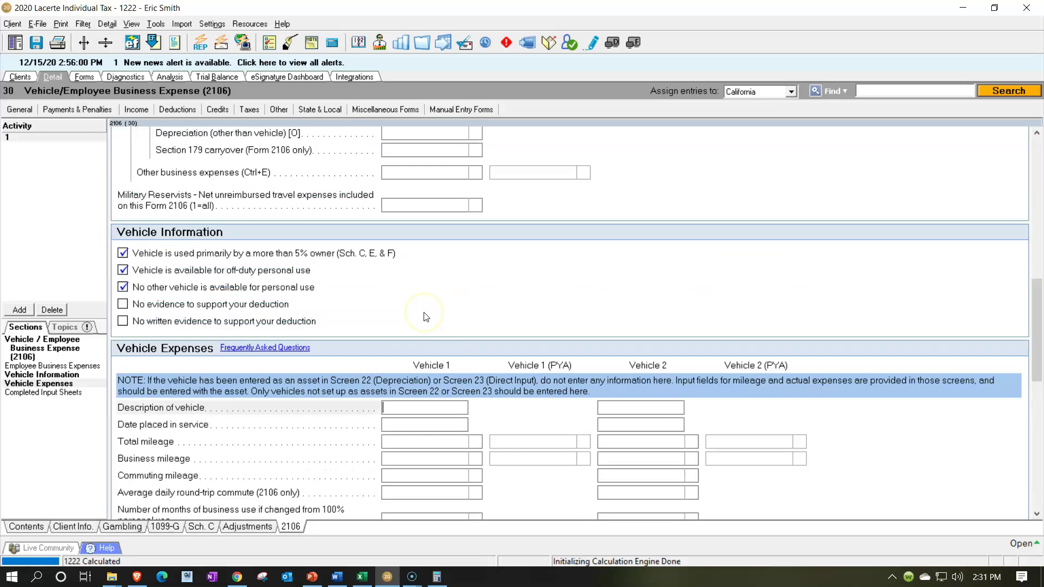
{"action": "left_click", "coordinate": [46, 309]}
{"action": "left_click", "coordinate": [492, 308]}
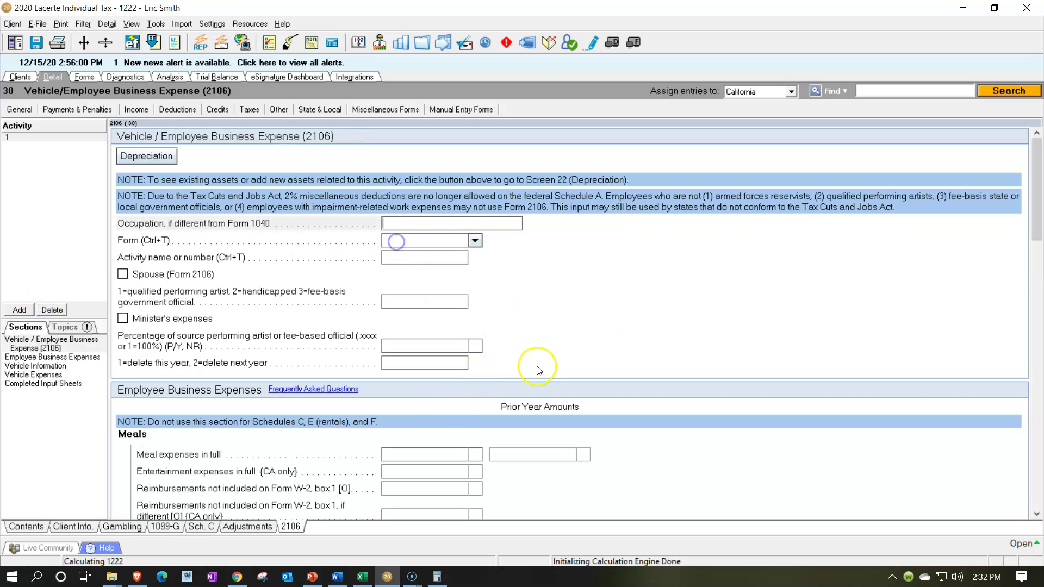
Open the Depreciation input (screen 22) and describe the first asset as Truck.
{"action": "left_click", "coordinate": [176, 110]}
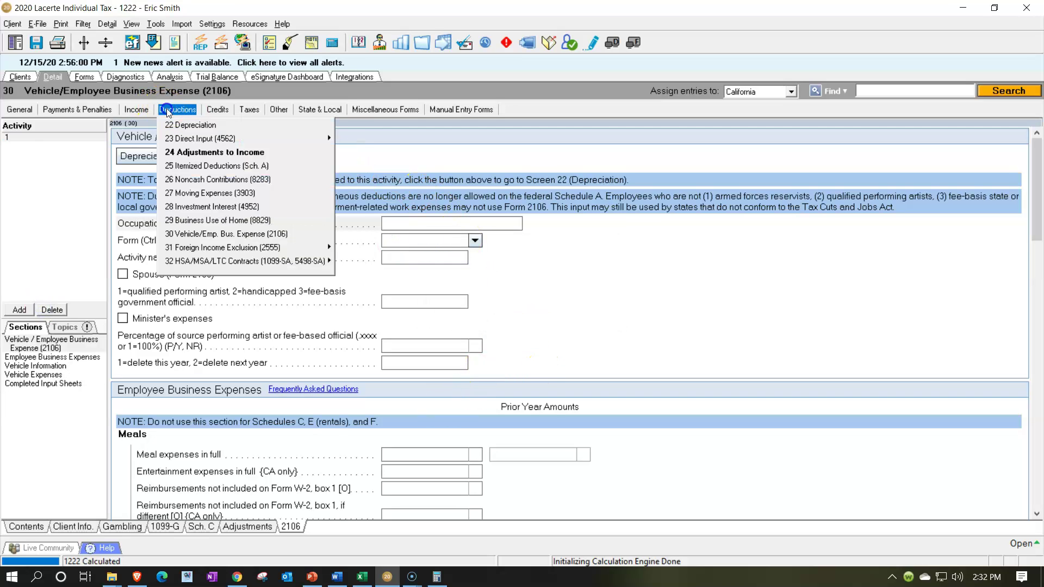
{"action": "left_click", "coordinate": [177, 125]}
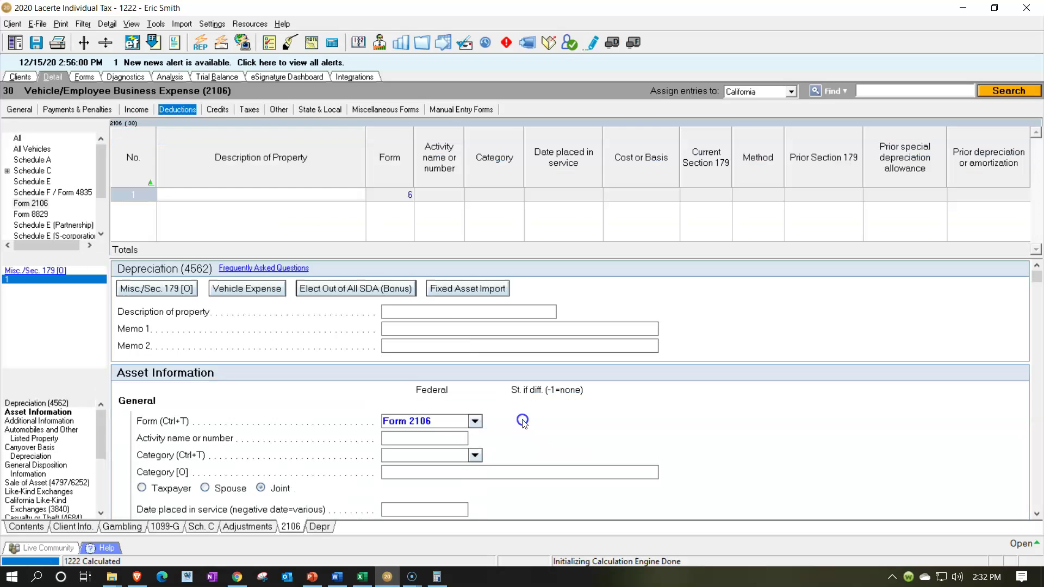
{"action": "left_click", "coordinate": [216, 203]}
{"action": "type", "text": "Truck"}
{"action": "key", "text": "Tab"}
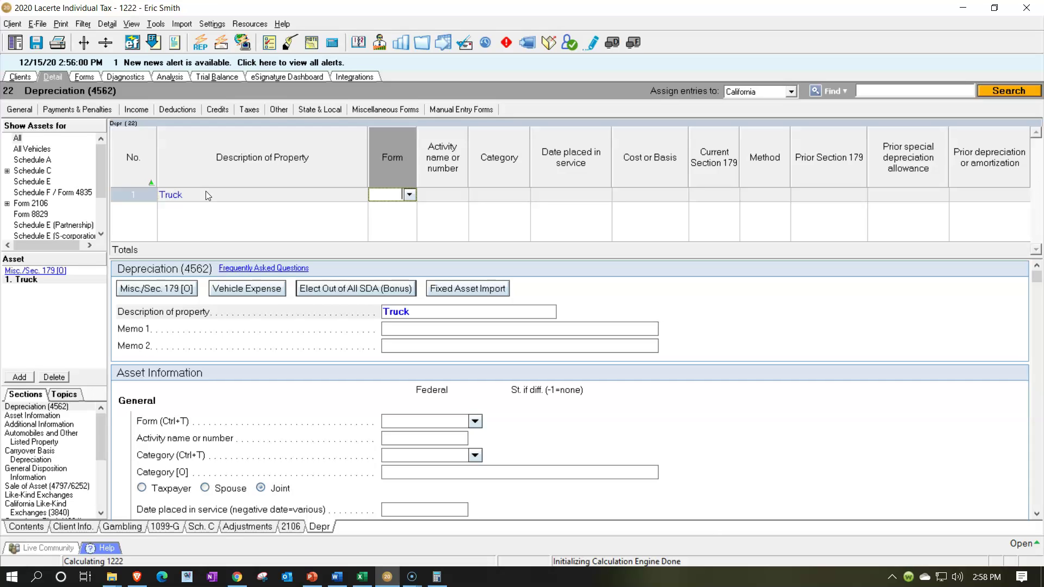
Assign the truck asset to Form 2106, Activity 1, with the category Automobiles / Transportation Equipment.
{"action": "left_click", "coordinate": [409, 195]}
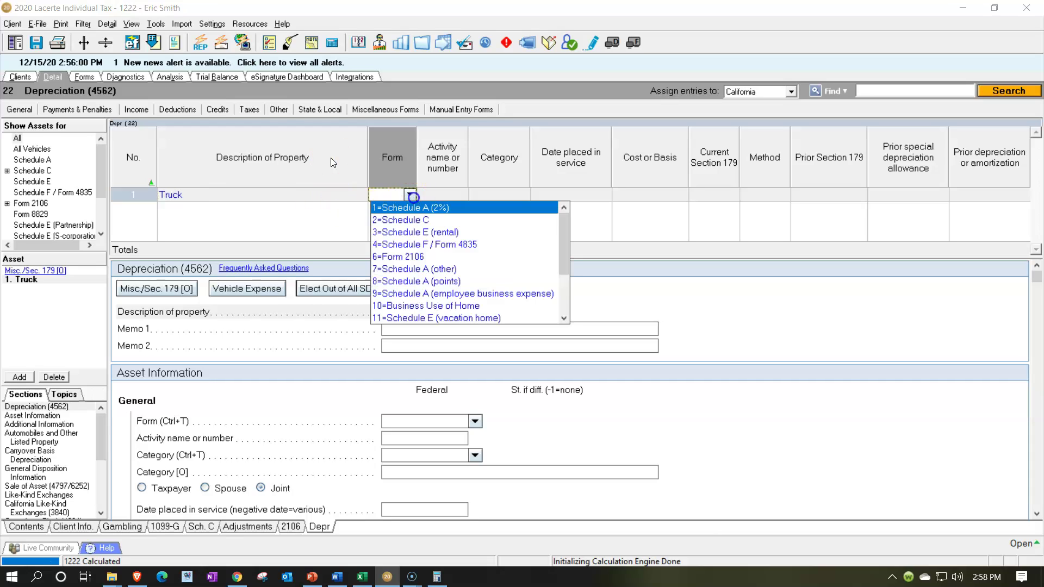
{"action": "left_click", "coordinate": [406, 258]}
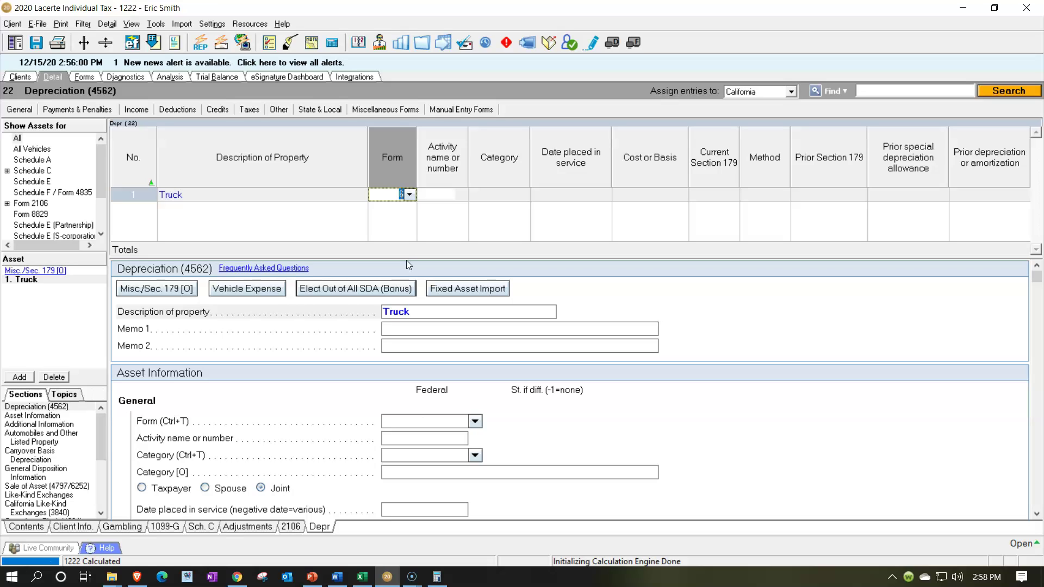
{"action": "key", "text": "Tab"}
{"action": "left_click", "coordinate": [461, 195]}
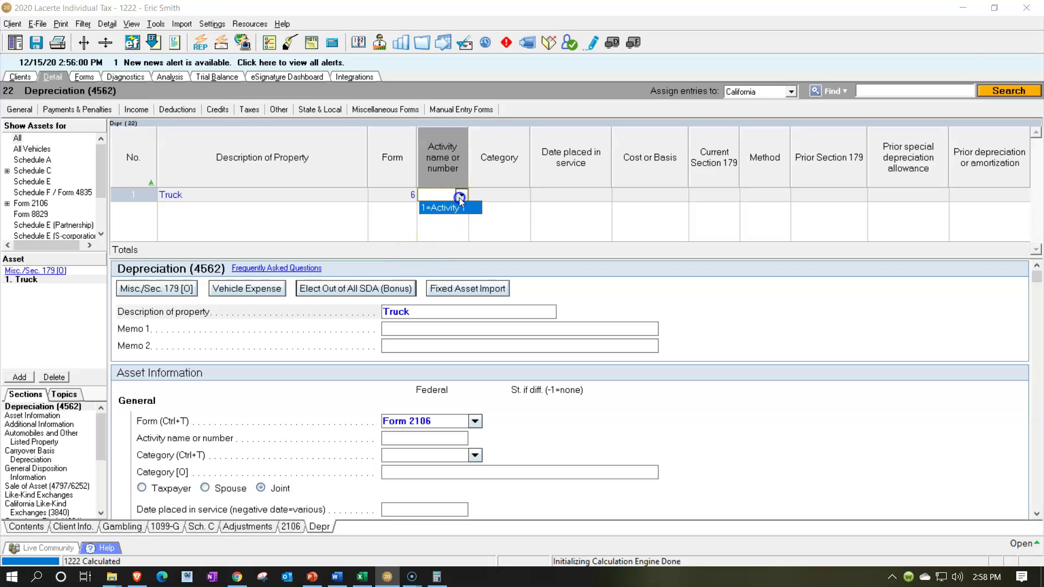
{"action": "left_click", "coordinate": [443, 207]}
{"action": "key", "text": "Tab"}
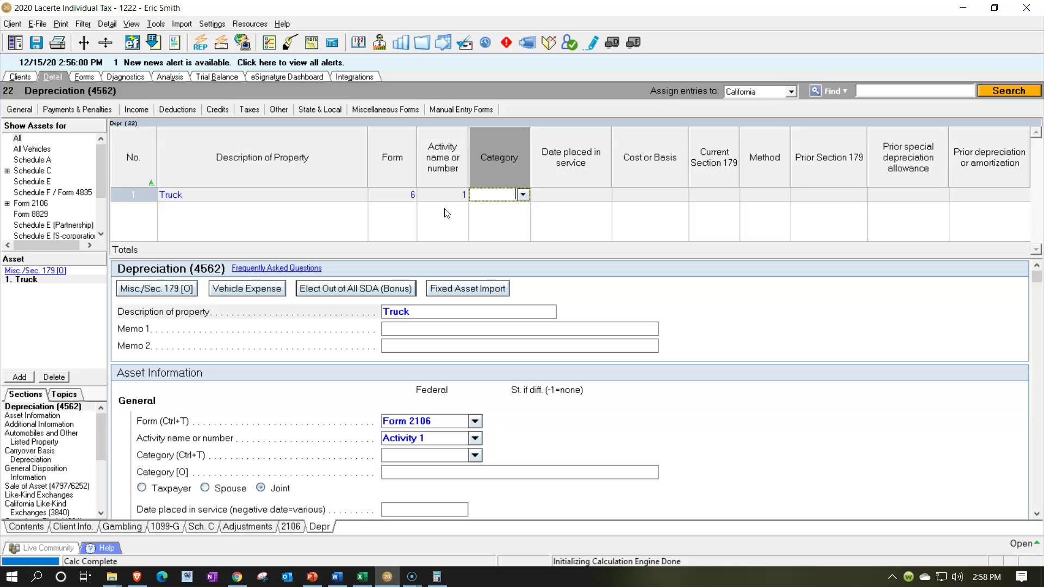
{"action": "left_click", "coordinate": [523, 194]}
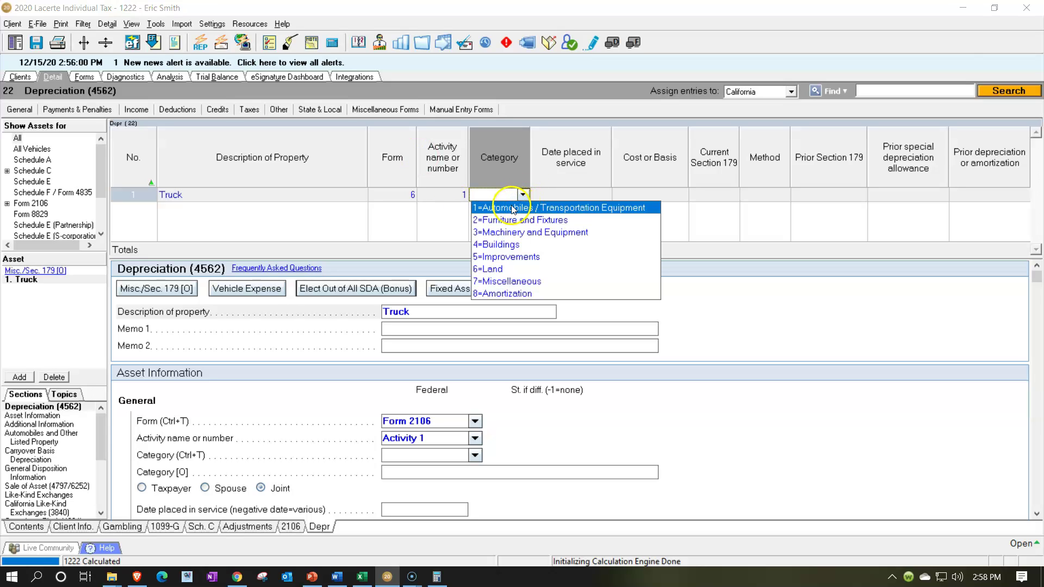
{"action": "left_click", "coordinate": [518, 207]}
{"action": "key", "text": "Tab"}
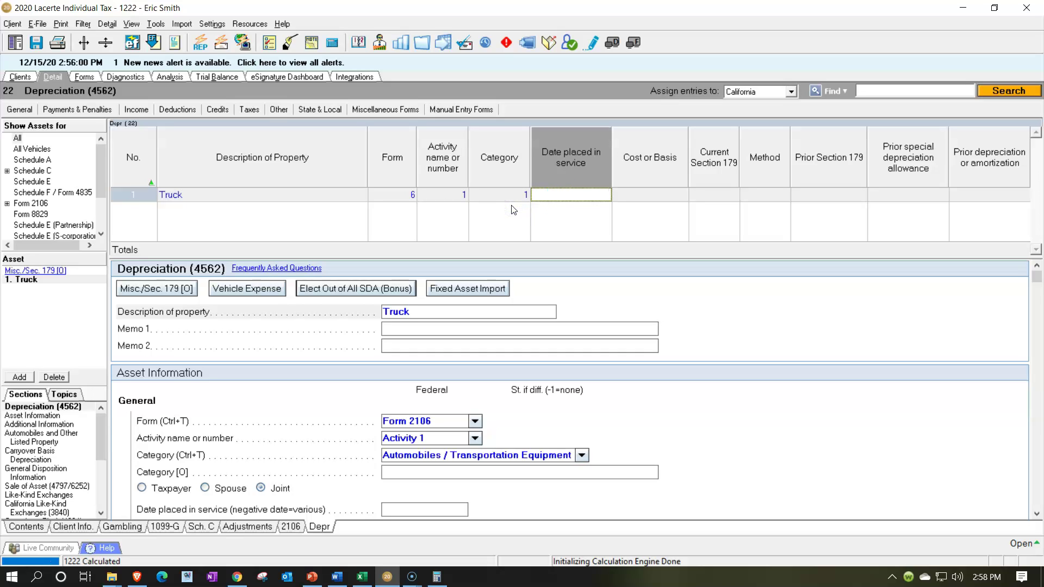
Enter 1/1/2020 as the truck's date placed in service and 30,000 as its cost or basis.
{"action": "type", "text": "010120"}
{"action": "key", "text": "Tab"}
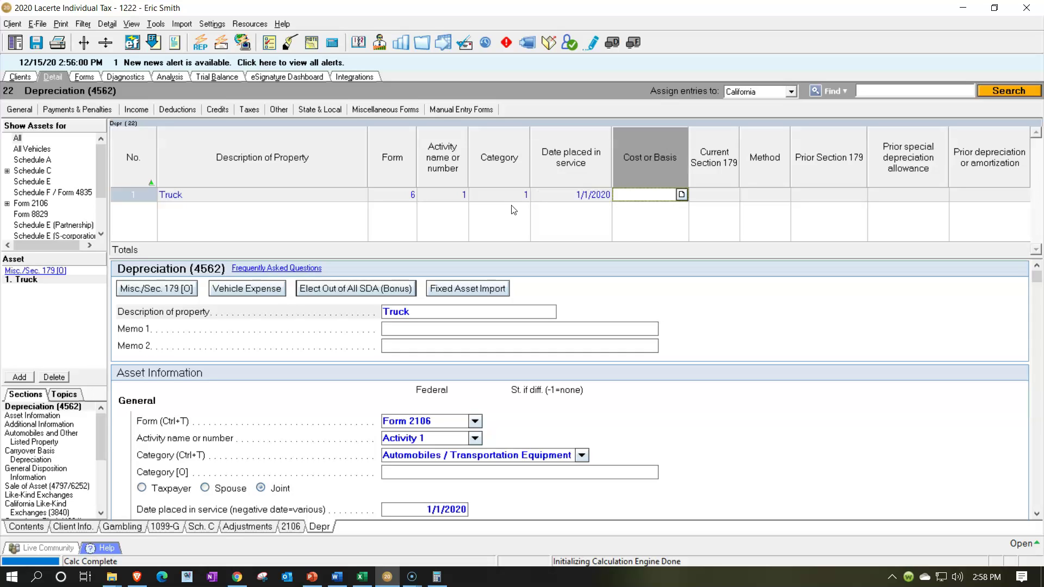
{"action": "type", "text": "30,000"}
{"action": "key", "text": "Tab"}
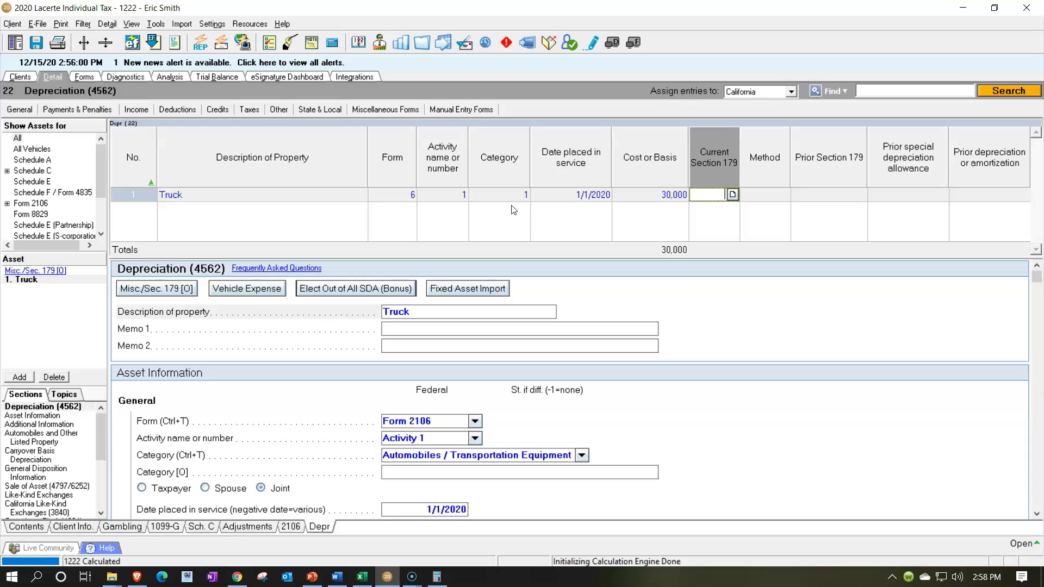
Set the truck's depreciation method to 55=MACRS 5-year % Auto Limits Applied, leaving the current Section 179 amount blank.
{"action": "key", "text": "Tab"}
{"action": "left_click", "coordinate": [784, 195]}
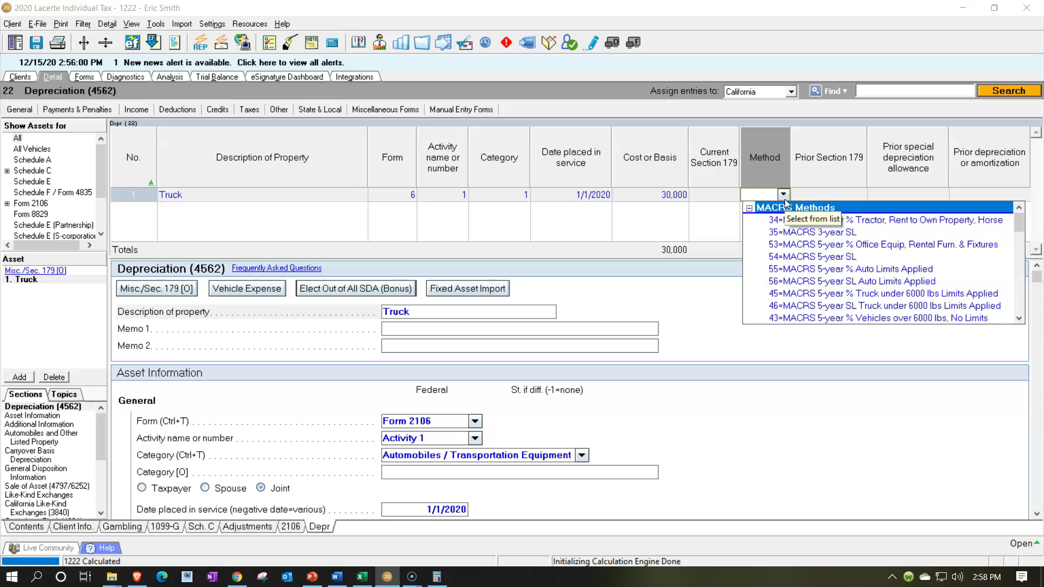
{"action": "left_click", "coordinate": [913, 269]}
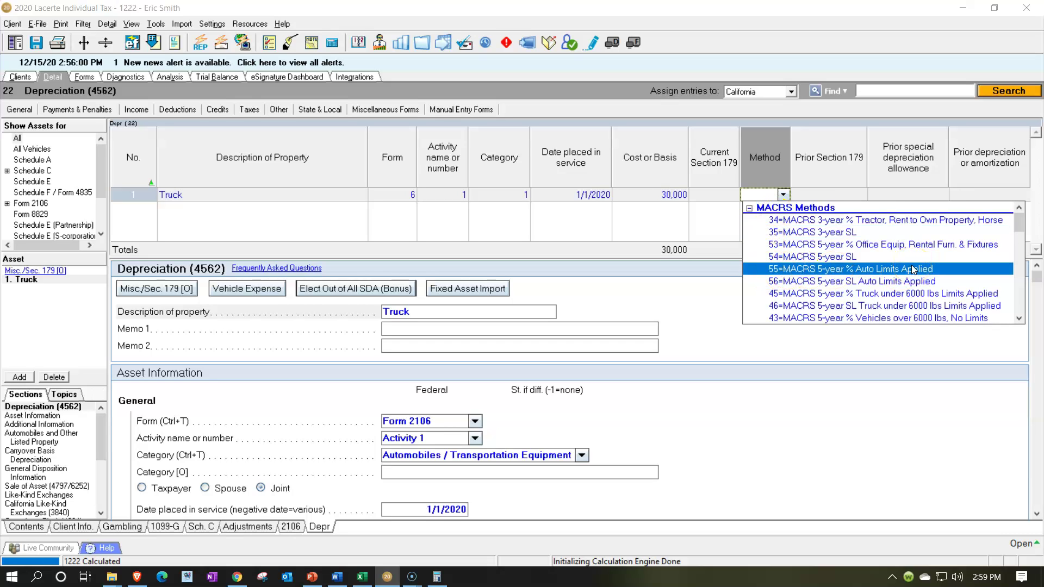
{"action": "left_click", "coordinate": [916, 294]}
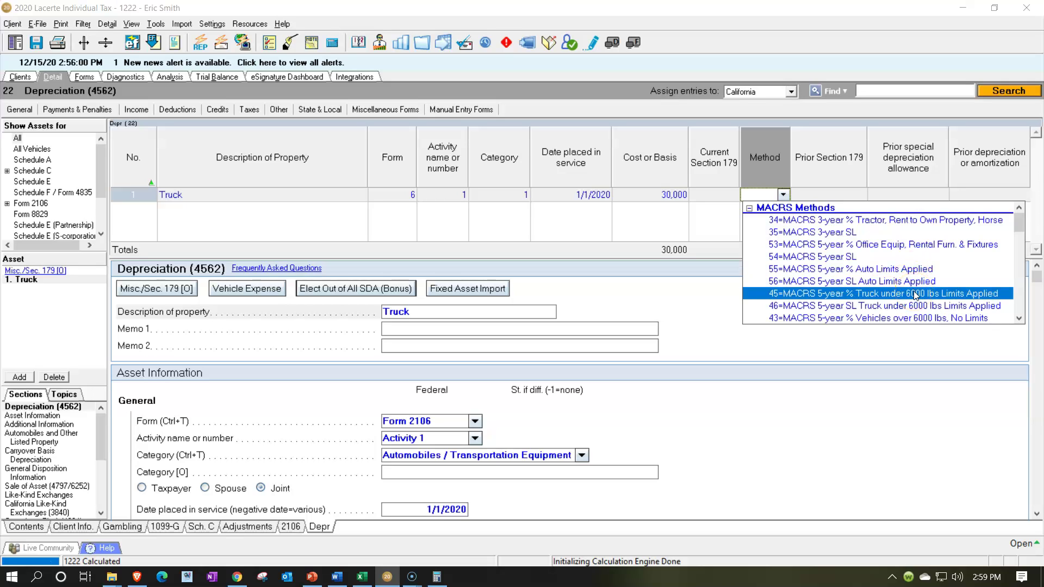
{"action": "left_click", "coordinate": [915, 272]}
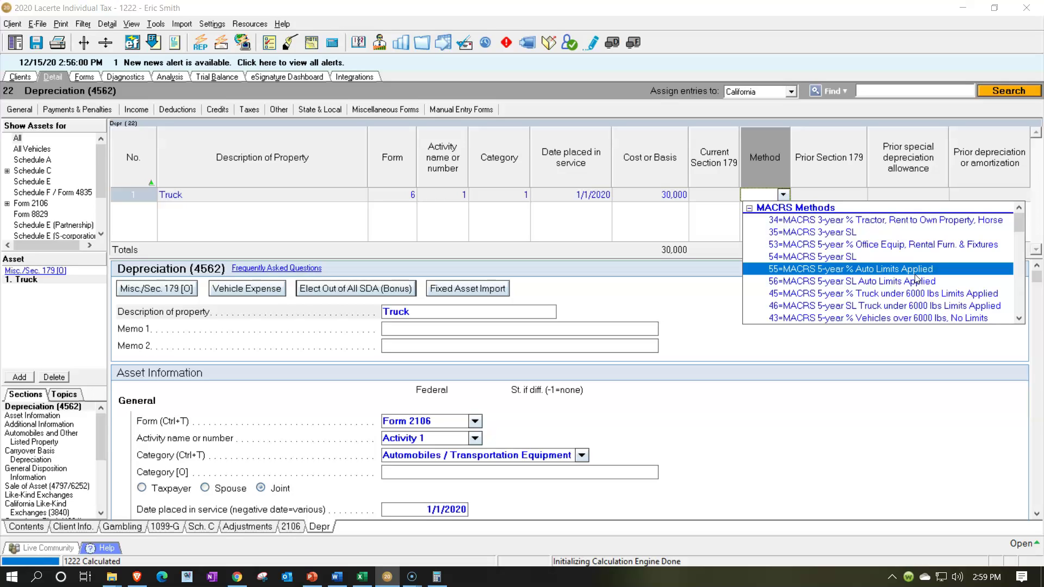
{"action": "left_click", "coordinate": [865, 272]}
{"action": "left_click", "coordinate": [878, 273]}
{"action": "key", "text": "Return"}
{"action": "left_click", "coordinate": [844, 295]}
{"action": "left_click", "coordinate": [843, 420]}
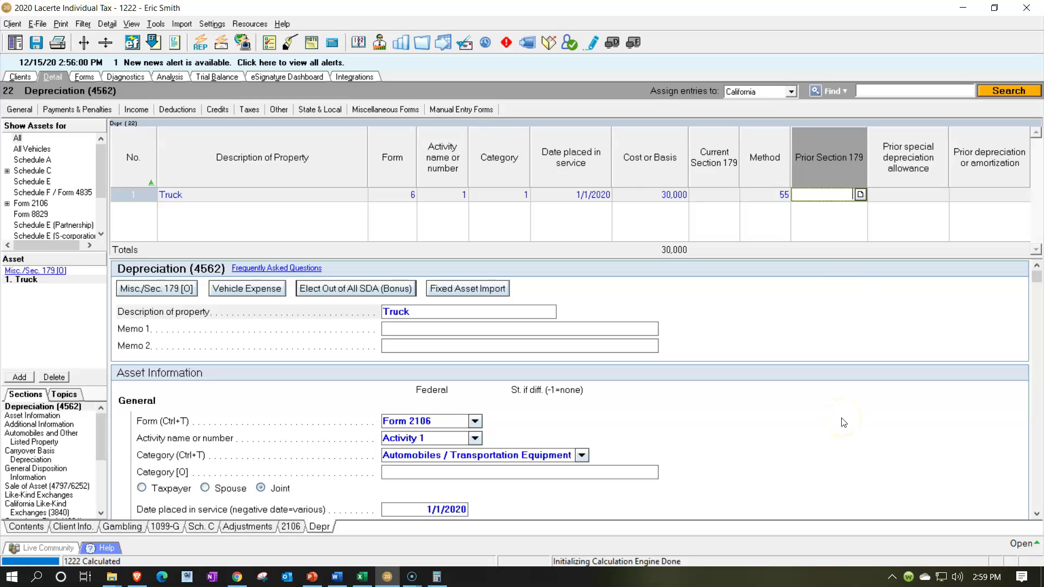
Divide 18,000 by 20,000 in the Calculator and enter 0.9 as the truck's percentage of business use under Additional Information.
{"action": "left_click", "coordinate": [1037, 514]}
{"action": "left_click_drag", "start_coordinate": [1038, 516], "coordinate": [1038, 516]}
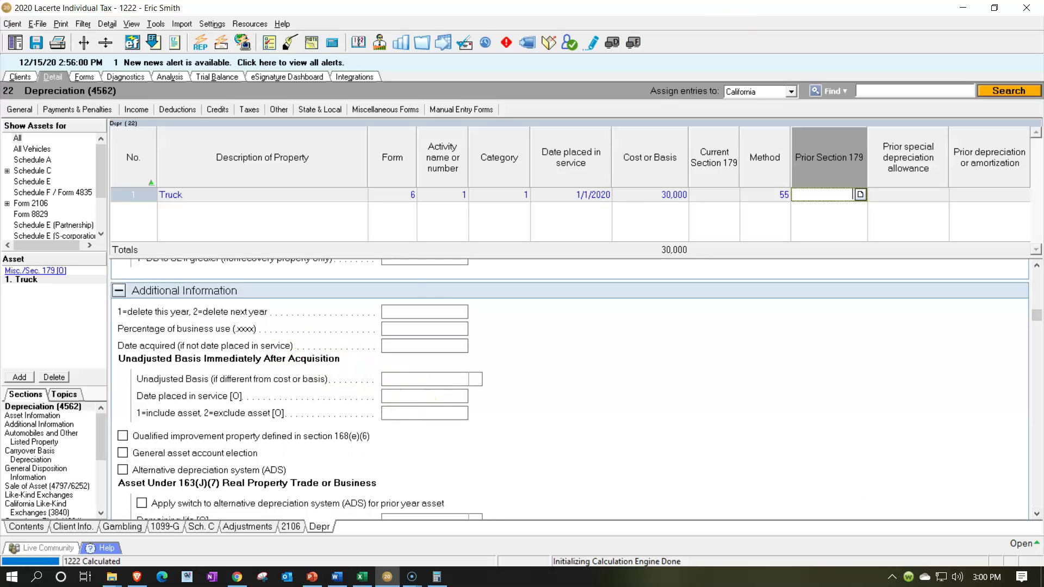
{"action": "left_click_drag", "start_coordinate": [746, 0], "coordinate": [744, 244]}
{"action": "left_click", "coordinate": [708, 311]}
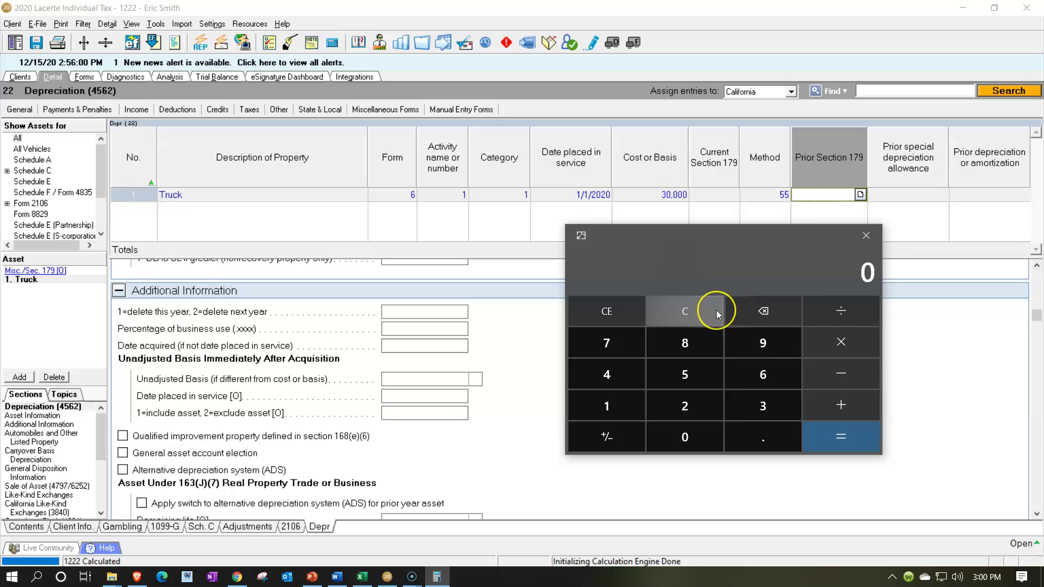
{"action": "type", "text": "180000"}
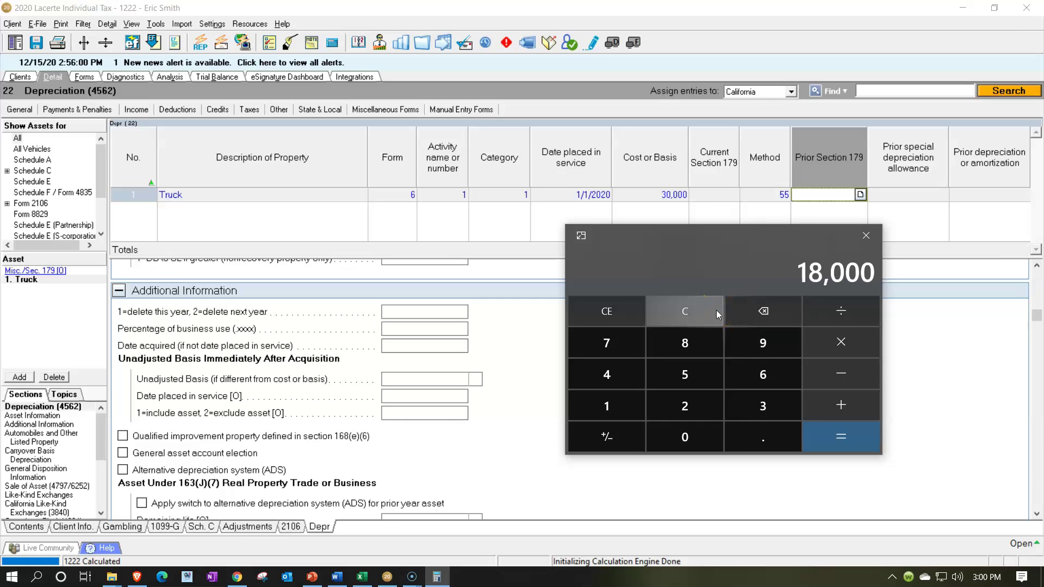
{"action": "type", "text": "20000"}
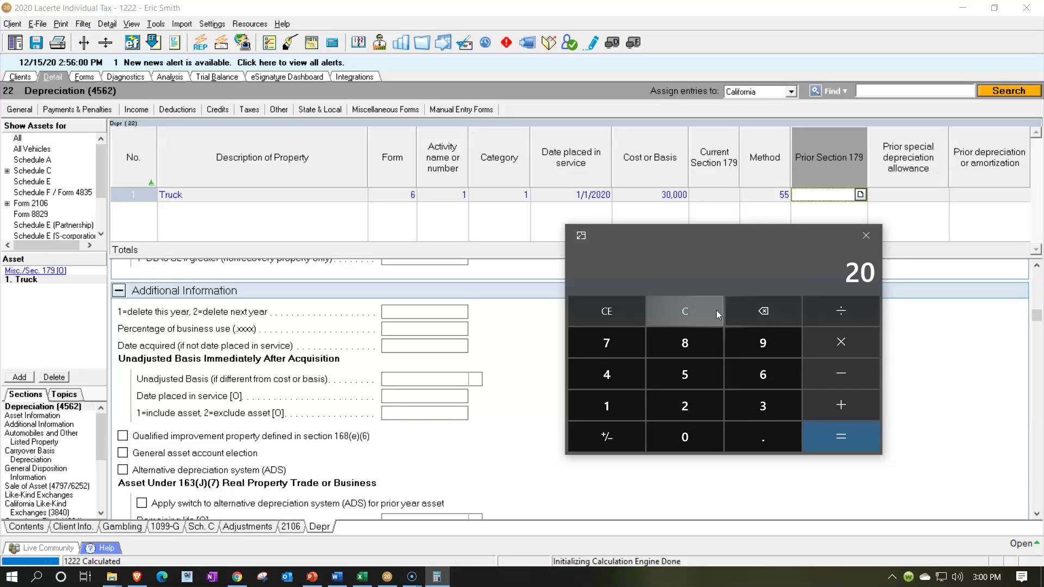
{"action": "key", "text": "Return"}
{"action": "left_click_drag", "start_coordinate": [736, 234], "coordinate": [672, 0]}
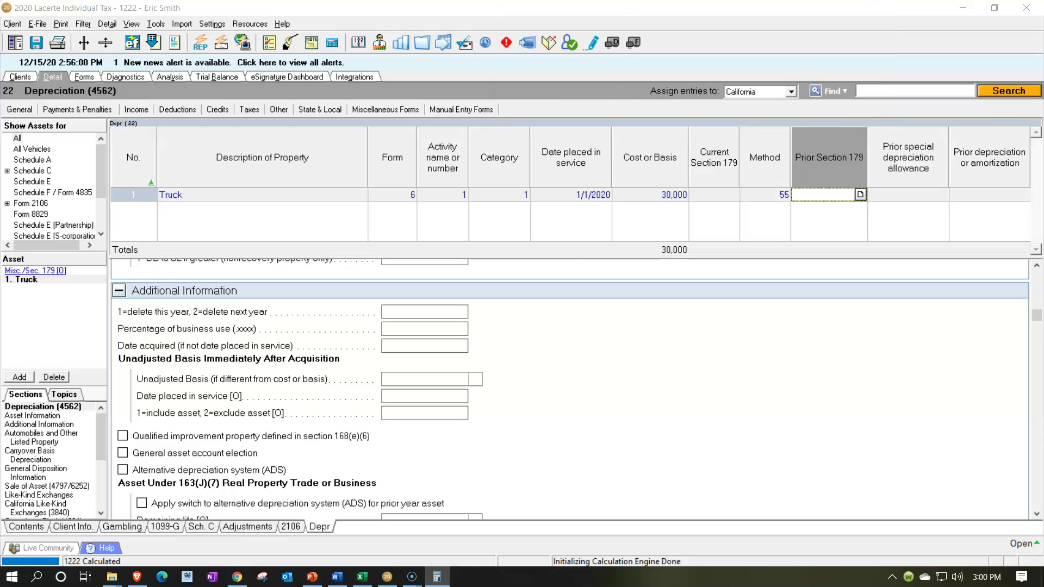
{"action": "left_click", "coordinate": [452, 331]}
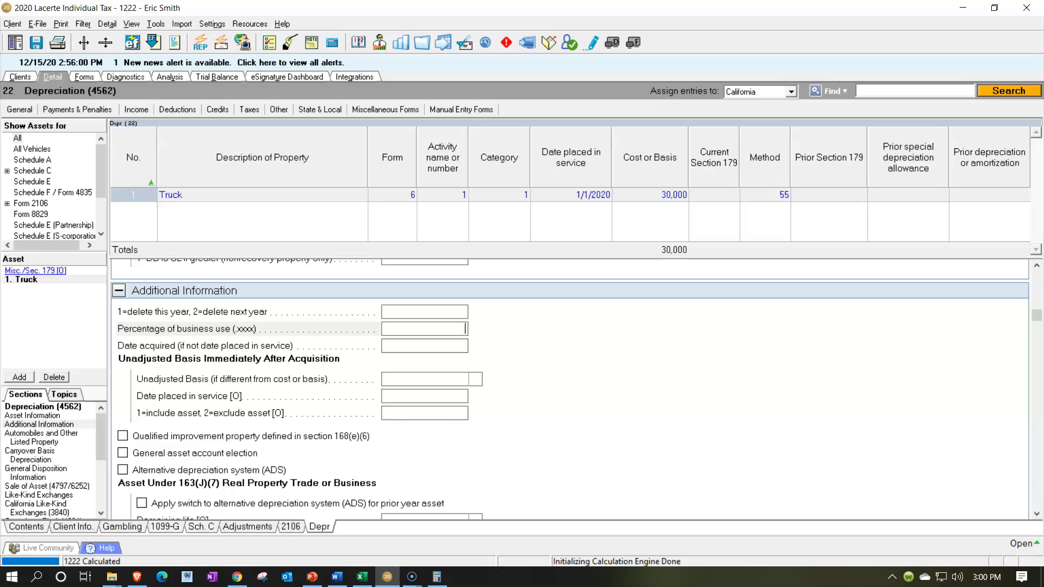
{"action": "key", "text": "Return"}
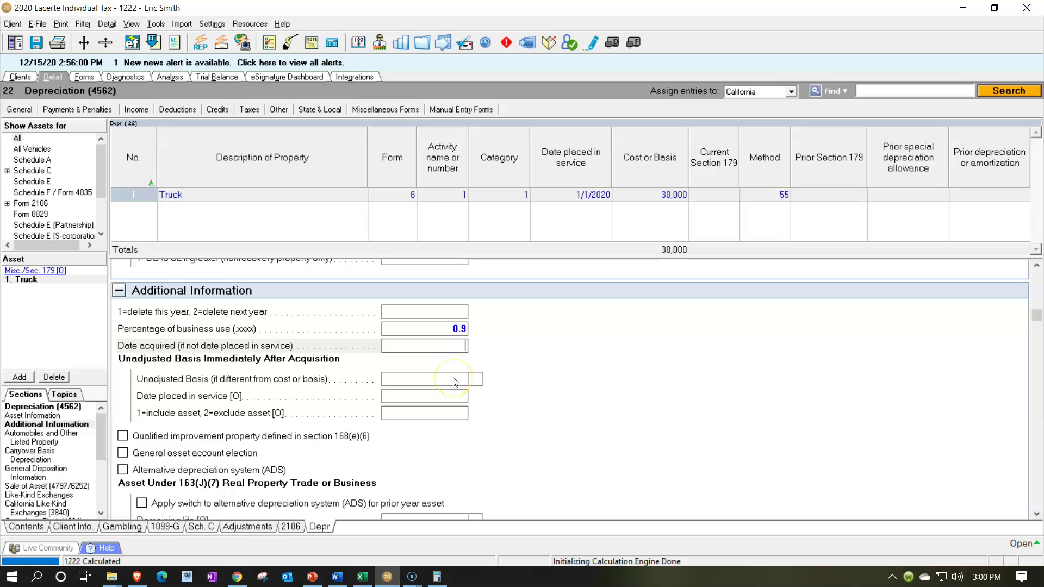
Check Schedule C's depreciation line, and mark the truck as available for off-duty personal use under Automobiles and Other Listed Property.
{"action": "left_click", "coordinate": [85, 78]}
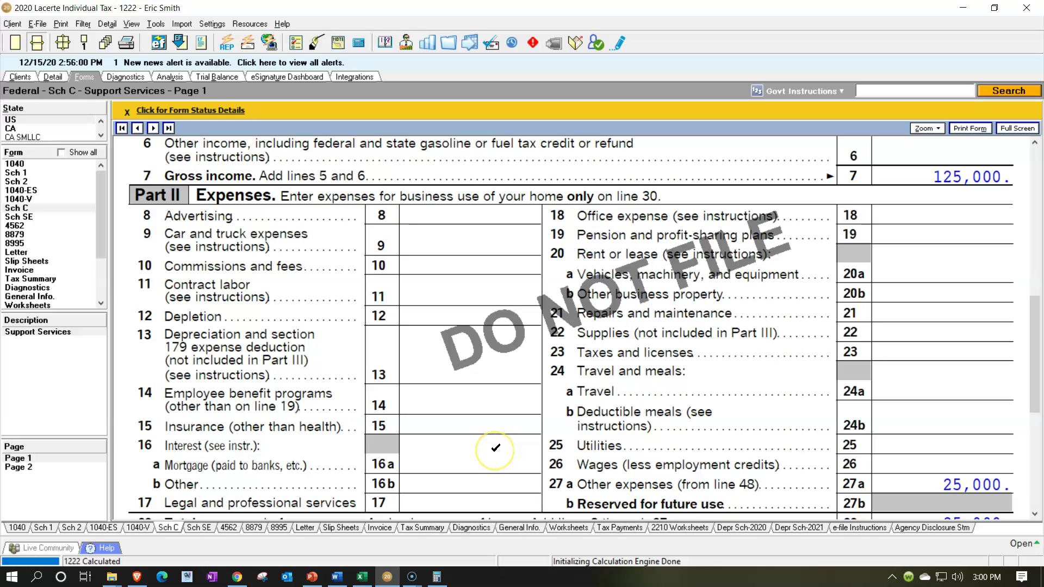
{"action": "left_click", "coordinate": [55, 82]}
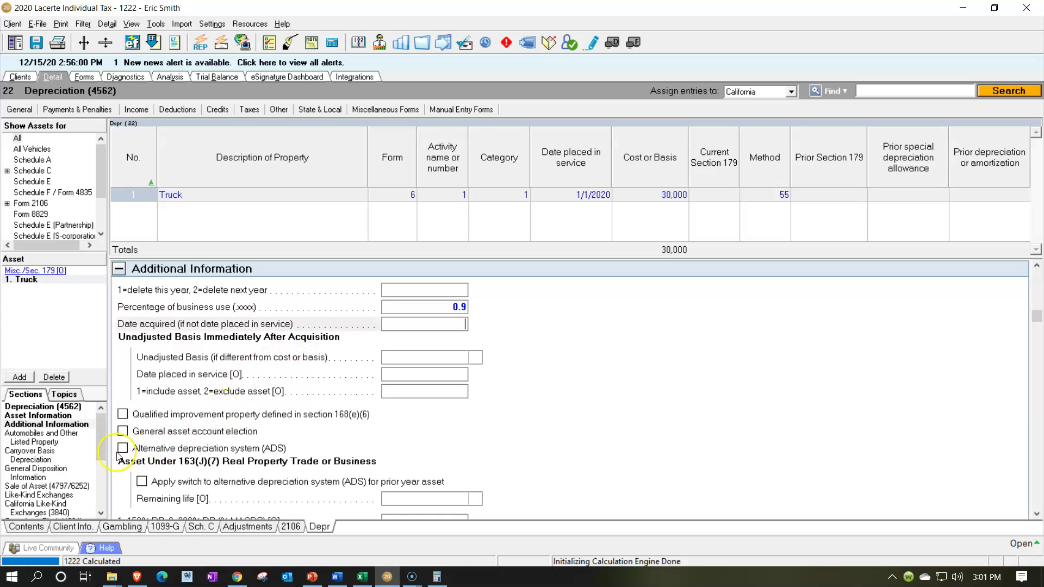
{"action": "left_click", "coordinate": [51, 445]}
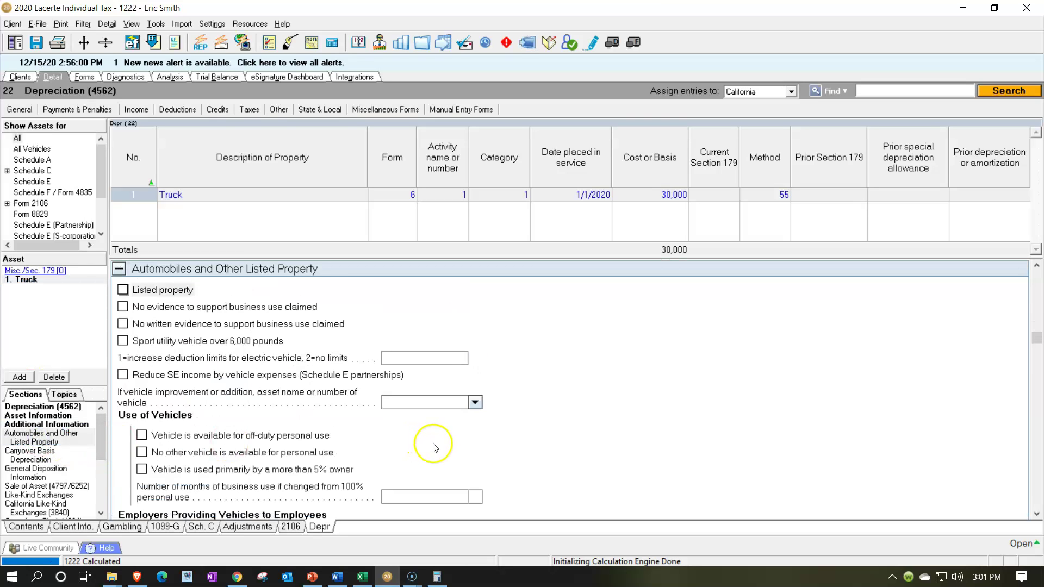
{"action": "left_click", "coordinate": [1036, 513]}
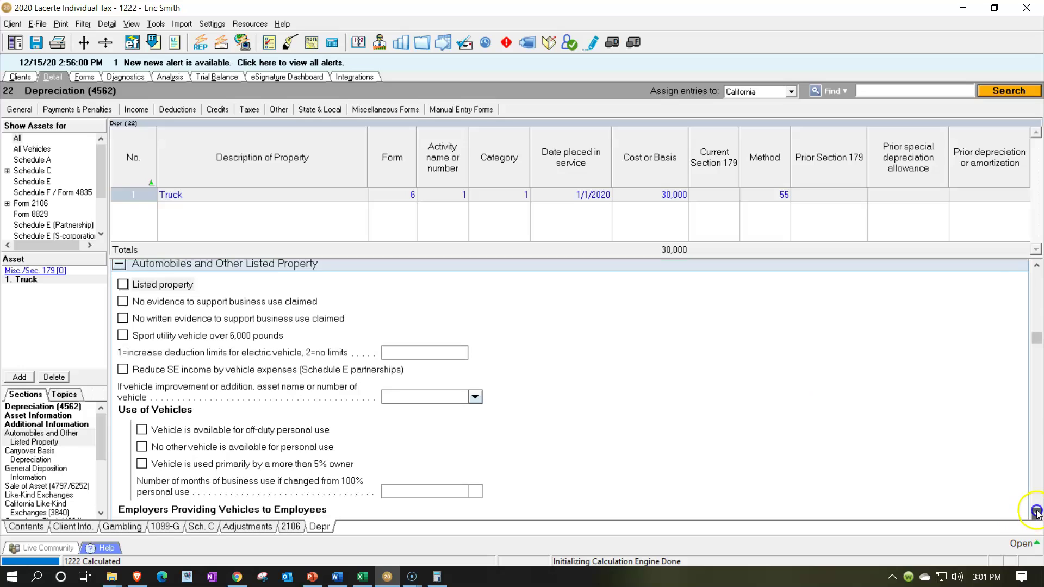
{"action": "left_click", "coordinate": [1037, 513]}
{"action": "left_click", "coordinate": [1036, 513]}
{"action": "scroll", "coordinate": [652, 443], "scroll_direction": "up", "scroll_amount": 1}
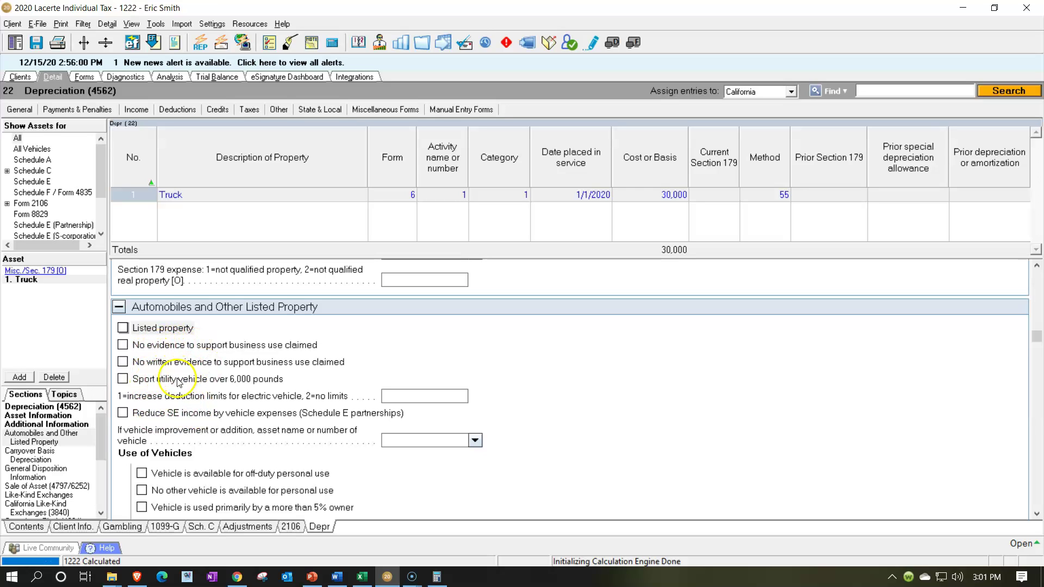
{"action": "left_click", "coordinate": [1036, 513]}
{"action": "left_click", "coordinate": [1037, 514]}
{"action": "left_click", "coordinate": [1037, 514]}
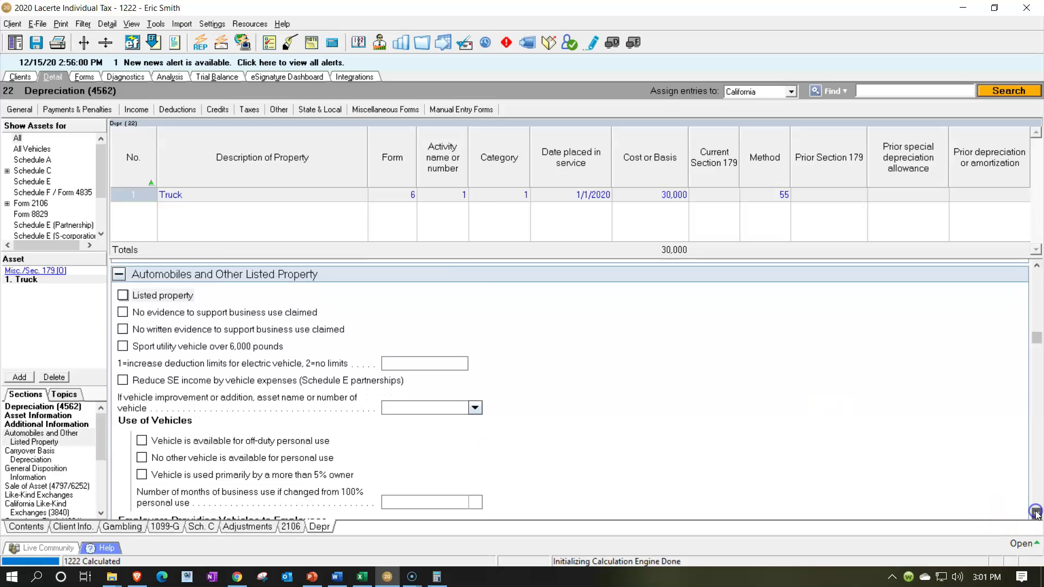
{"action": "left_click", "coordinate": [1036, 514]}
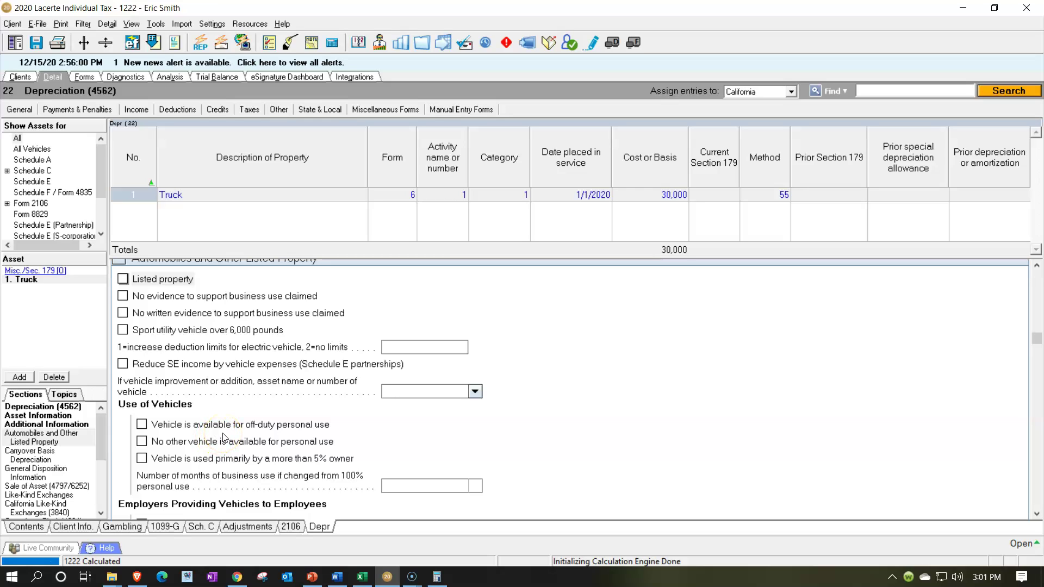
{"action": "left_click", "coordinate": [141, 424]}
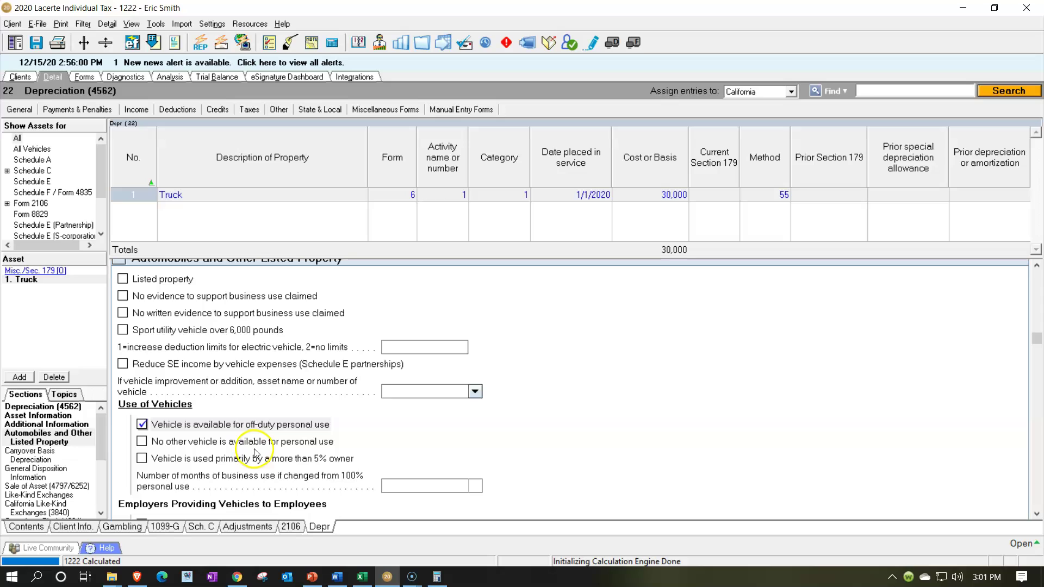
Mark the truck as used primarily by a more than 5% owner under Use of Vehicles.
{"action": "left_click", "coordinate": [1038, 515]}
{"action": "left_click", "coordinate": [1038, 515]}
{"action": "left_click", "coordinate": [1038, 515]}
{"action": "left_click", "coordinate": [1037, 514]}
{"action": "left_click", "coordinate": [1038, 514]}
{"action": "left_click", "coordinate": [1037, 515]}
{"action": "left_click", "coordinate": [1037, 515]}
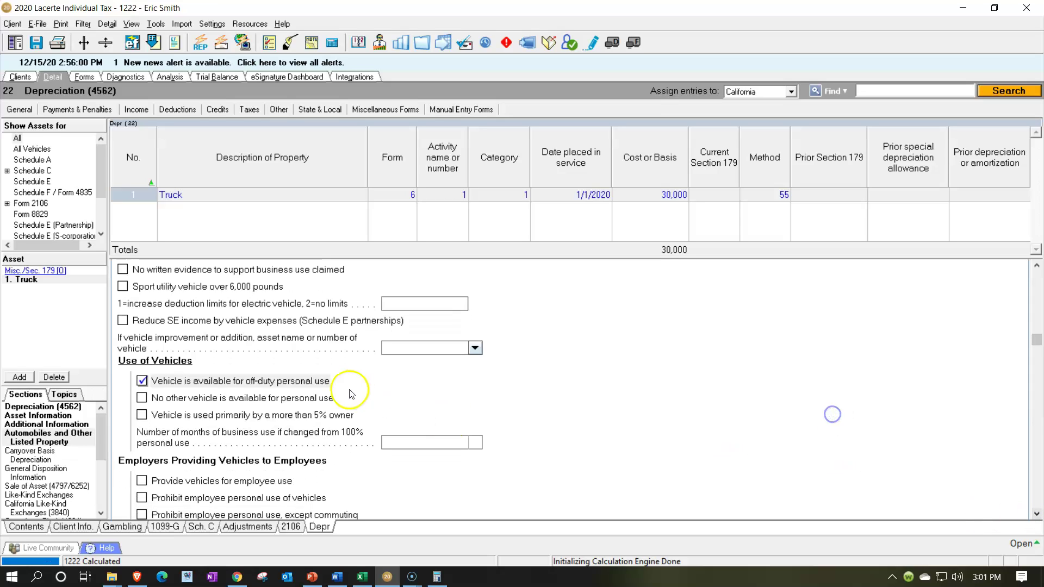
{"action": "left_click", "coordinate": [142, 415]}
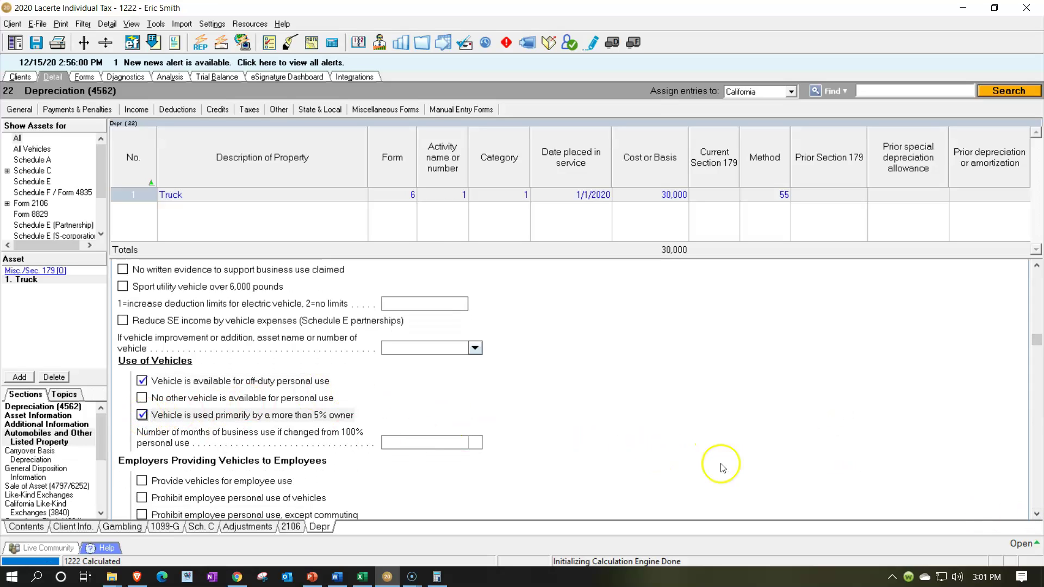
Enter 20,000 total miles and 10,000 business miles as the truck's current-year automobile mileage.
{"action": "left_click", "coordinate": [1038, 515]}
{"action": "left_click", "coordinate": [1037, 515]}
{"action": "left_click", "coordinate": [1037, 515]}
{"action": "left_click", "coordinate": [1038, 515]}
{"action": "left_click", "coordinate": [1037, 515]}
{"action": "left_click", "coordinate": [1037, 514]}
{"action": "left_click", "coordinate": [1037, 515]}
{"action": "left_click", "coordinate": [1037, 515]}
{"action": "left_click", "coordinate": [1037, 514]}
{"action": "left_click", "coordinate": [1037, 515]}
{"action": "left_click", "coordinate": [1037, 515]}
{"action": "left_click", "coordinate": [1038, 515]}
{"action": "left_click", "coordinate": [1037, 515]}
{"action": "left_click", "coordinate": [1037, 514]}
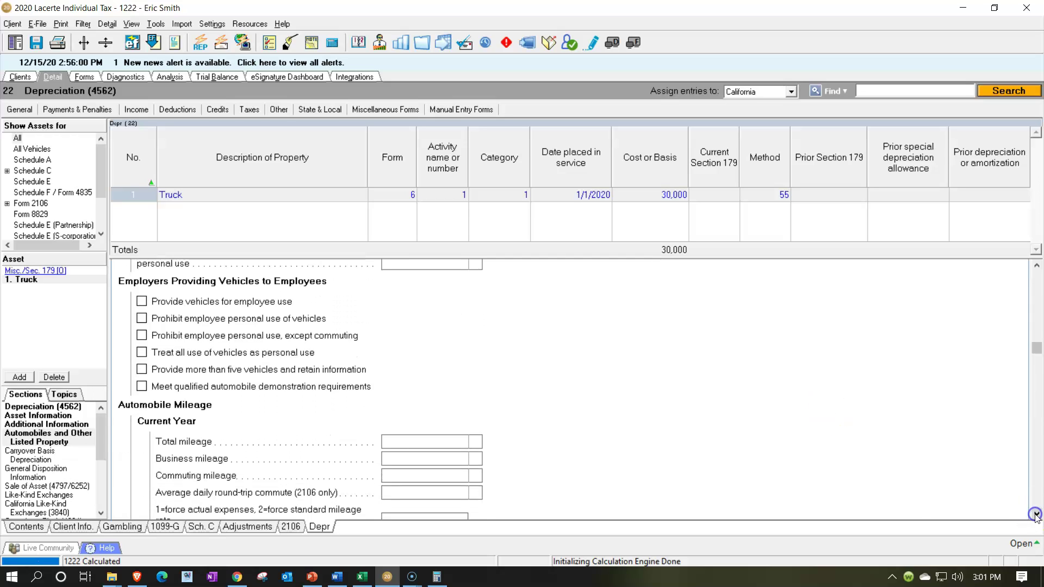
{"action": "left_click", "coordinate": [430, 442]}
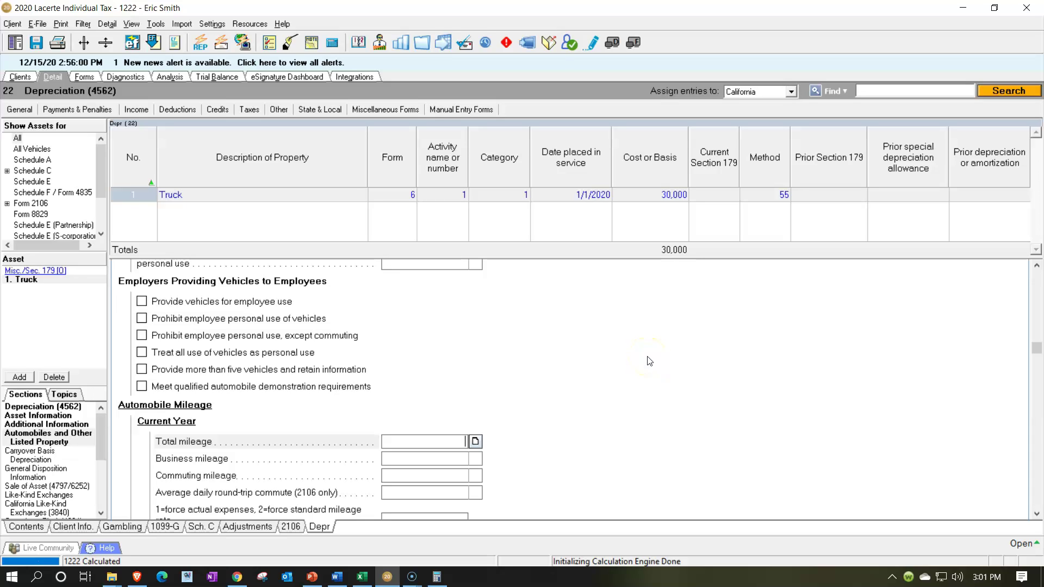
{"action": "type", "text": "20,000"}
{"action": "key", "text": "Tab"}
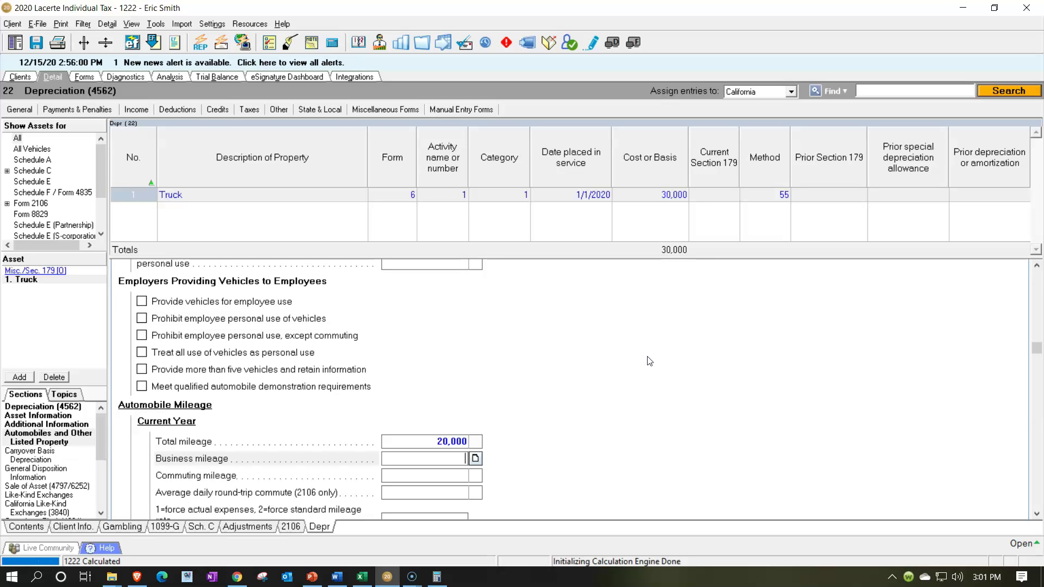
{"action": "type", "text": "10,000"}
{"action": "key", "text": "Tab"}
{"action": "scroll", "coordinate": [648, 361], "scroll_direction": "down", "scroll_amount": 1}
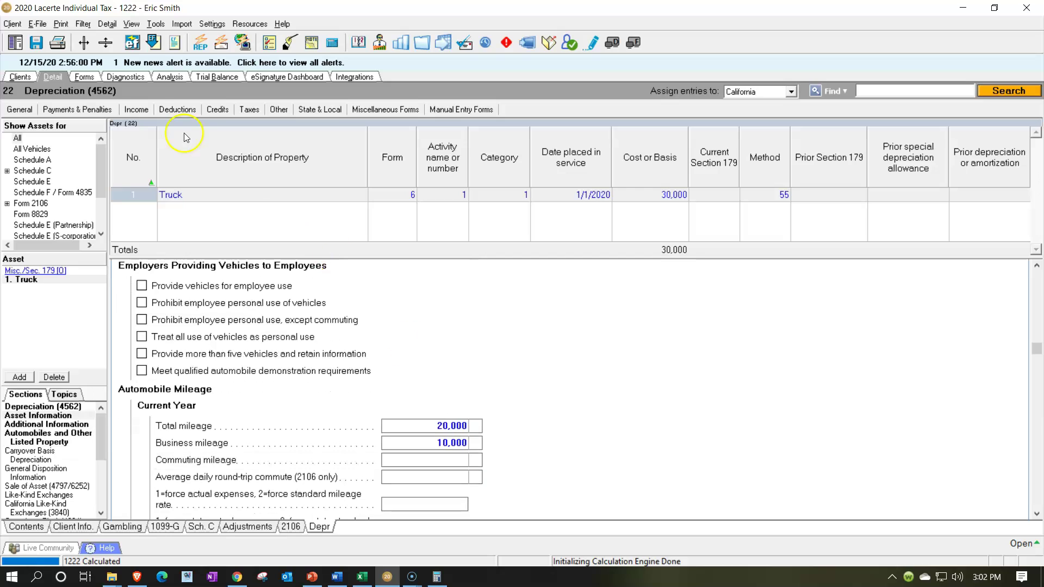
Check the depreciation and Section 179 deduction on line 13 of Schedule C.
{"action": "left_click", "coordinate": [84, 77]}
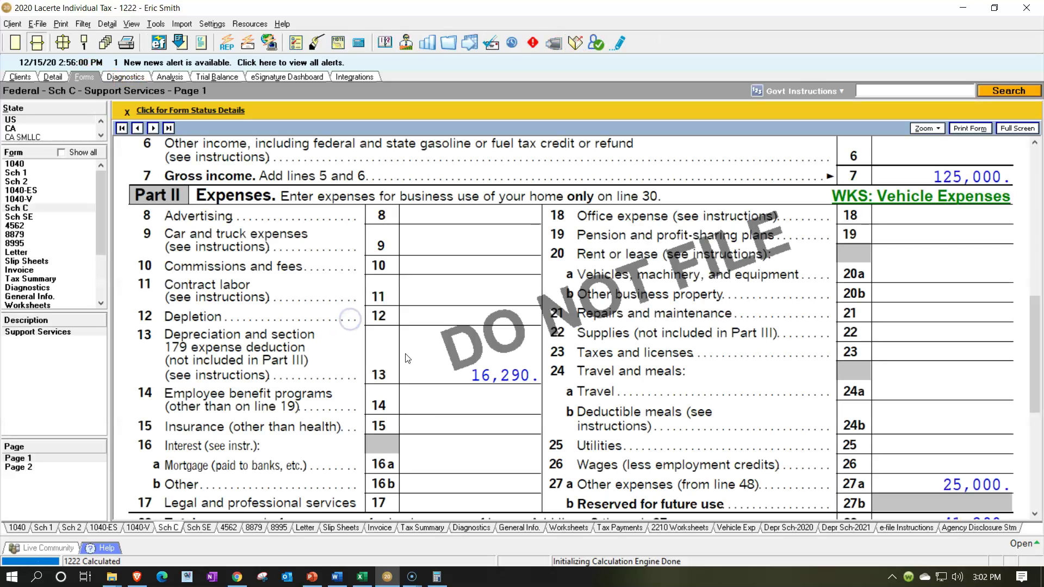
{"action": "left_click", "coordinate": [460, 364]}
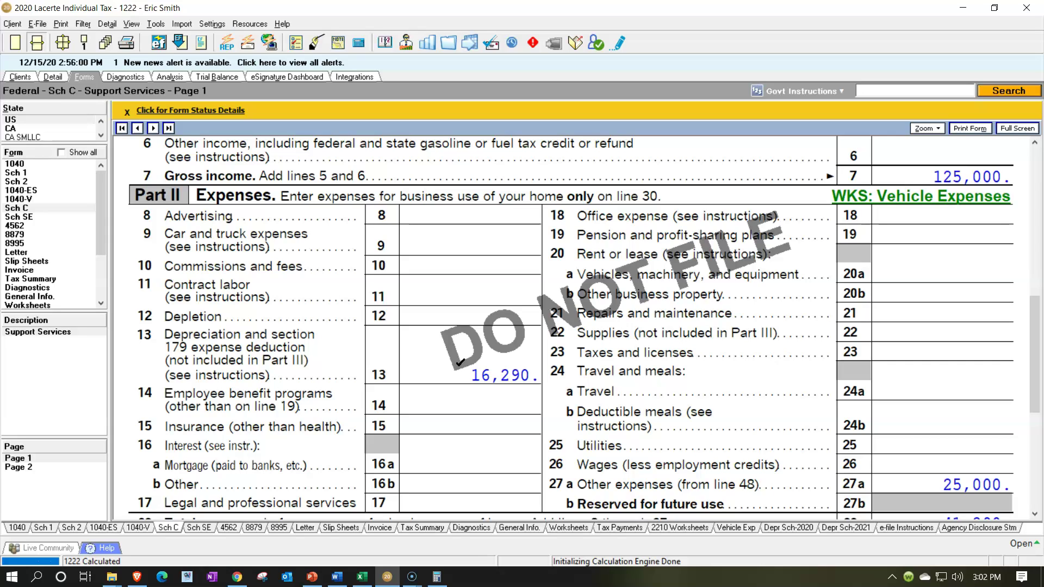
{"action": "left_click", "coordinate": [496, 399]}
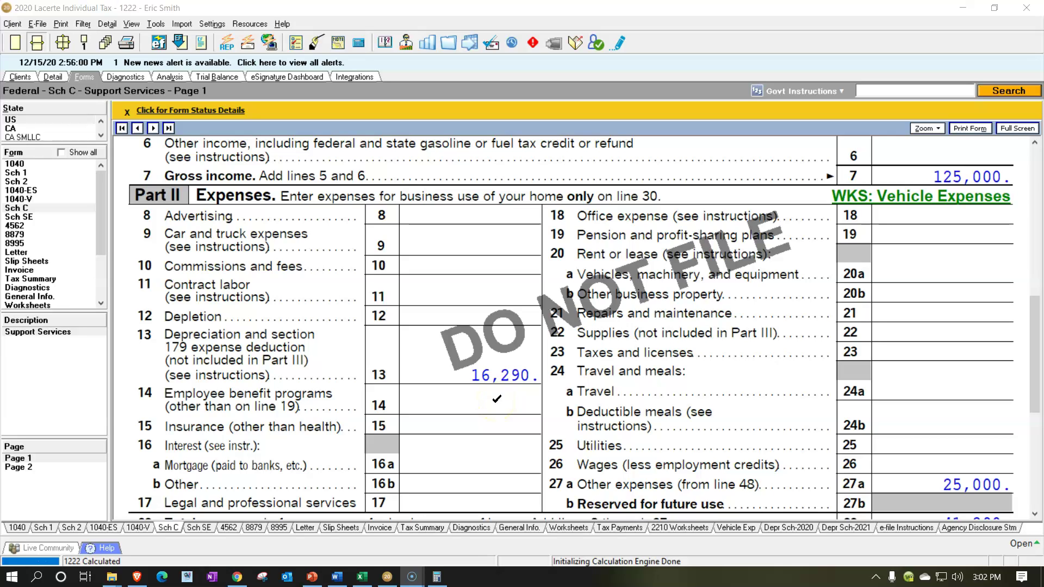
Review the Vehicle Expenses worksheet behind Schedule C, comparing the standard mileage rate with actual expenses, and close it.
{"action": "left_click", "coordinate": [899, 197]}
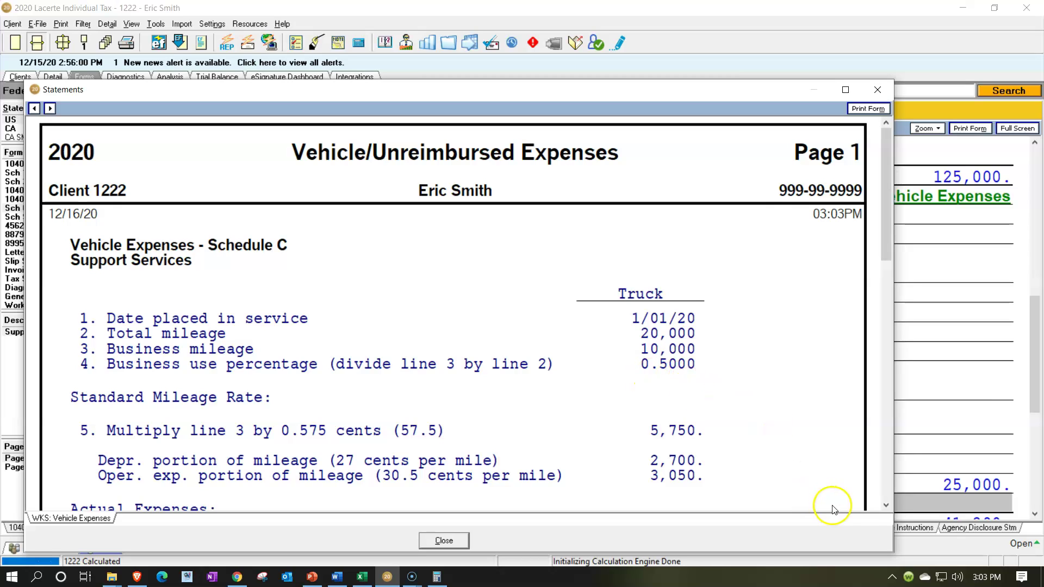
{"action": "left_click", "coordinate": [885, 505]}
{"action": "left_click", "coordinate": [886, 506]}
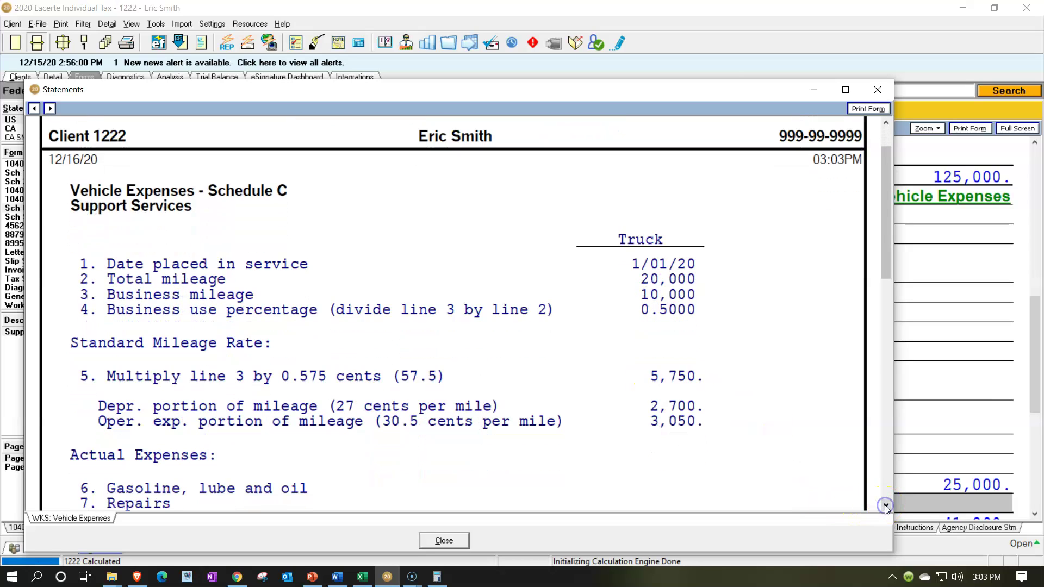
{"action": "scroll", "coordinate": [380, 326], "scroll_direction": "down", "scroll_amount": 3}
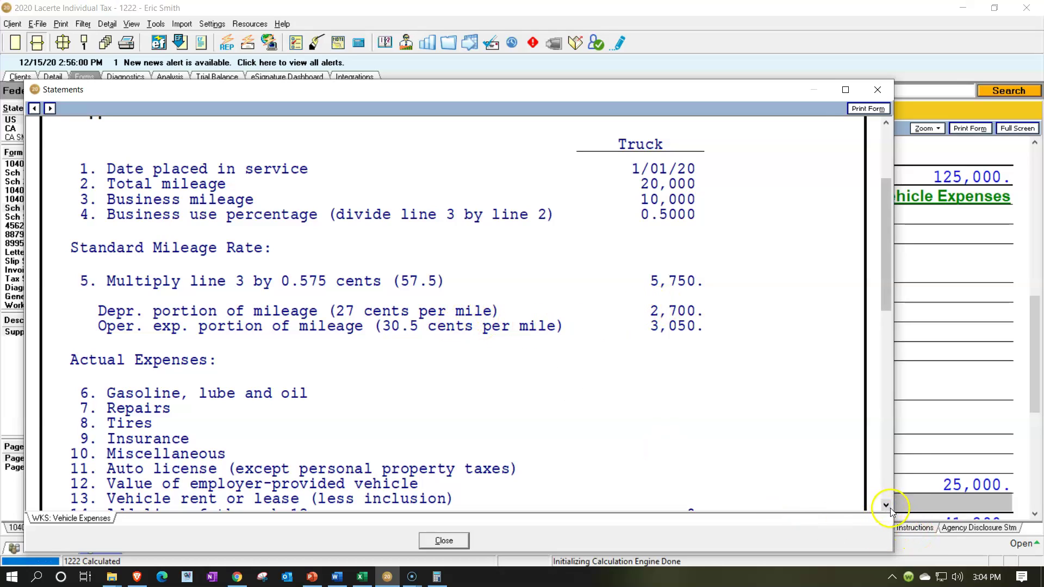
{"action": "left_click_drag", "start_coordinate": [886, 300], "coordinate": [888, 382]}
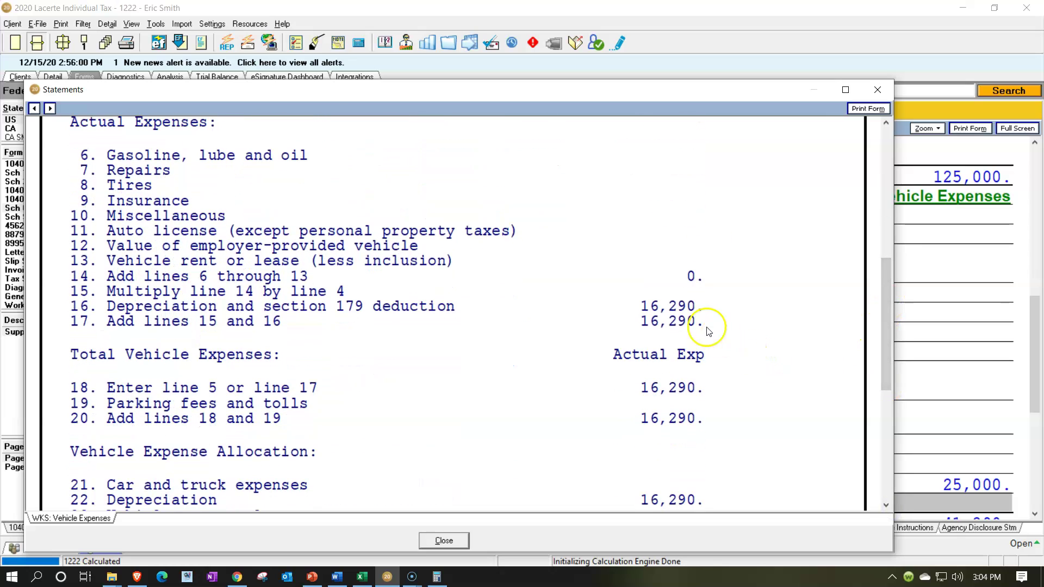
{"action": "left_click", "coordinate": [888, 312]}
{"action": "left_click_drag", "start_coordinate": [886, 310], "coordinate": [884, 344]}
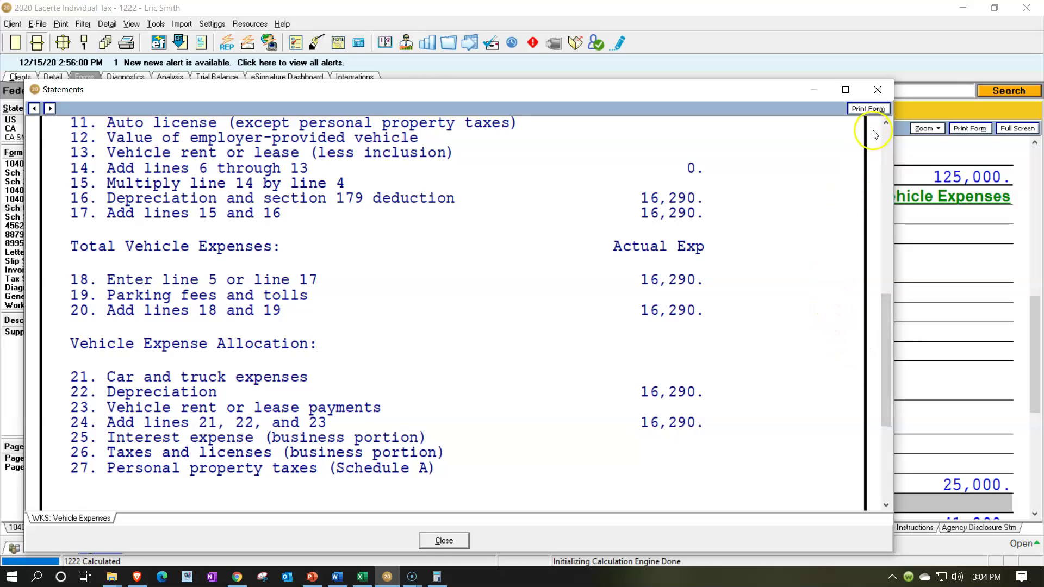
{"action": "left_click", "coordinate": [880, 90]}
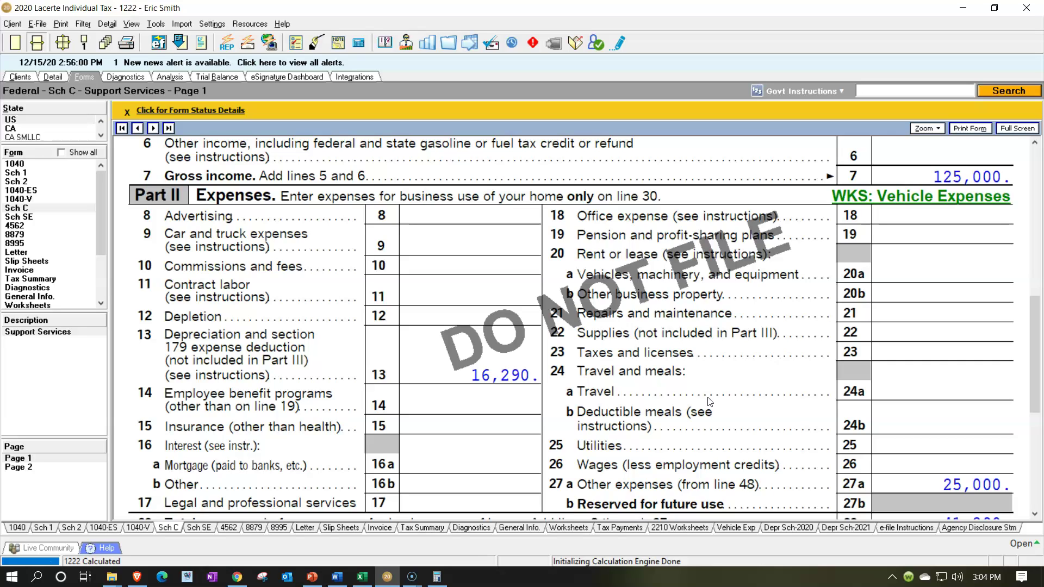
Return to the truck's Automobiles and Other Listed Property details and enter 6,000 for gasoline, lube, oil under Actual Vehicle Expenses.
{"action": "left_click", "coordinate": [56, 78]}
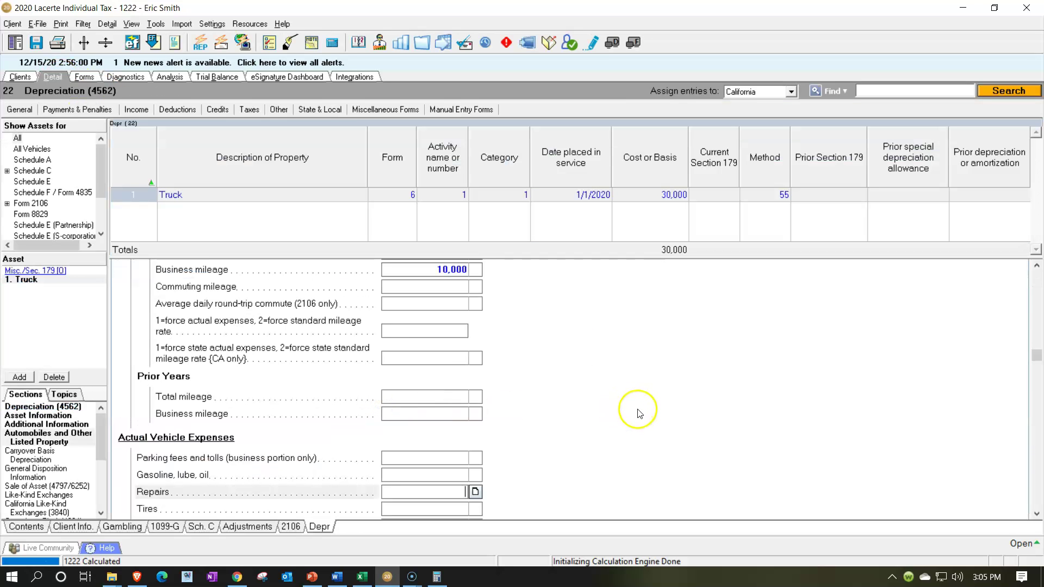
{"action": "left_click", "coordinate": [72, 443]}
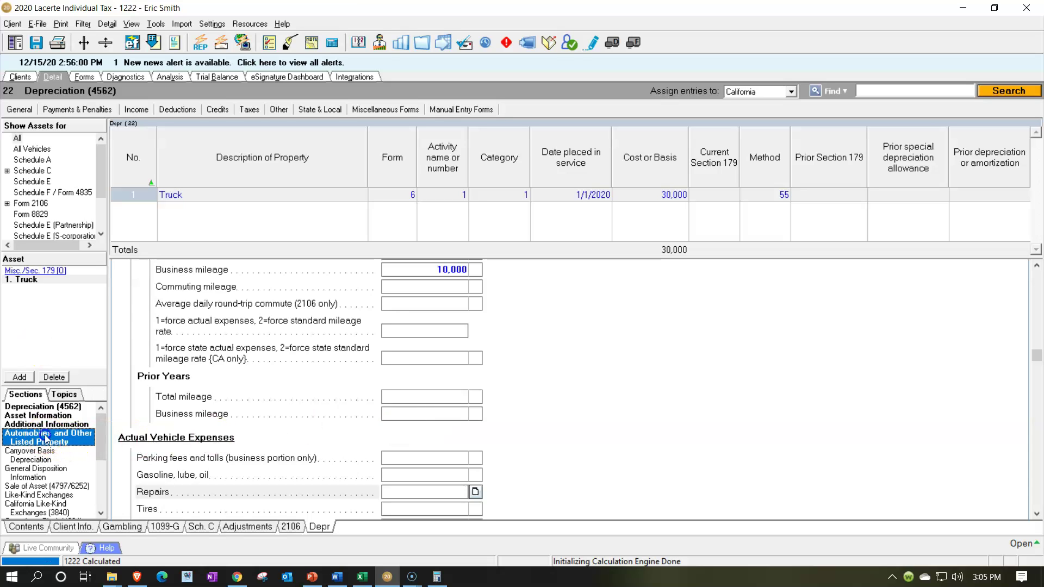
{"action": "scroll", "coordinate": [659, 367], "scroll_direction": "down", "scroll_amount": 8}
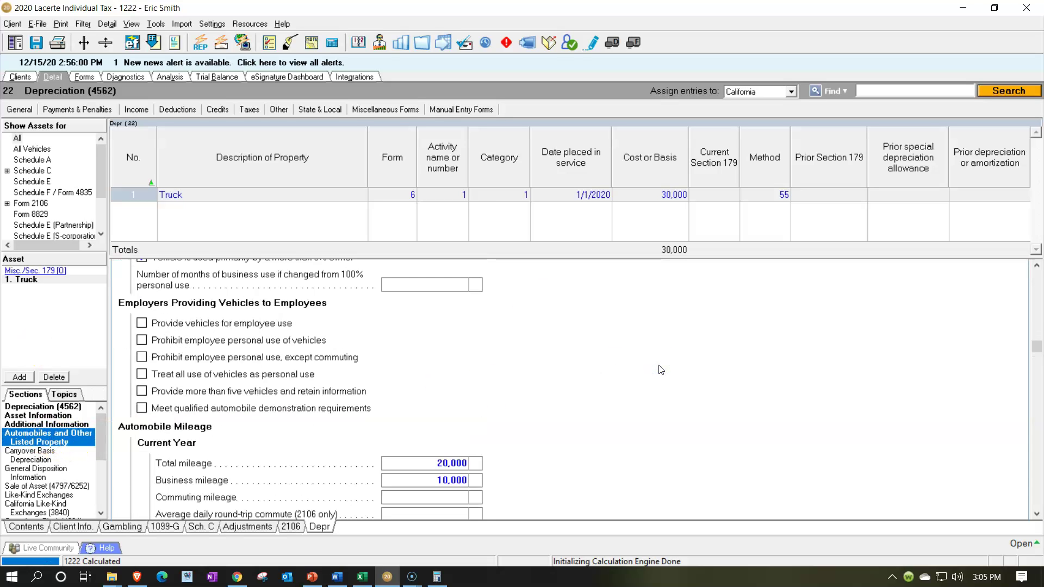
{"action": "scroll", "coordinate": [668, 372], "scroll_direction": "down", "scroll_amount": 2}
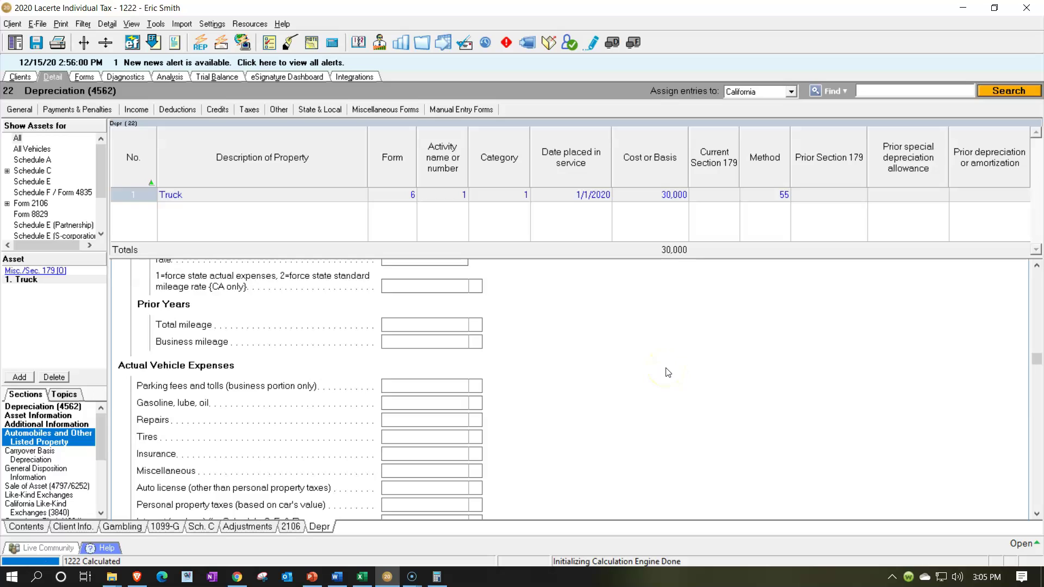
{"action": "scroll", "coordinate": [326, 403], "scroll_direction": "down", "scroll_amount": 2}
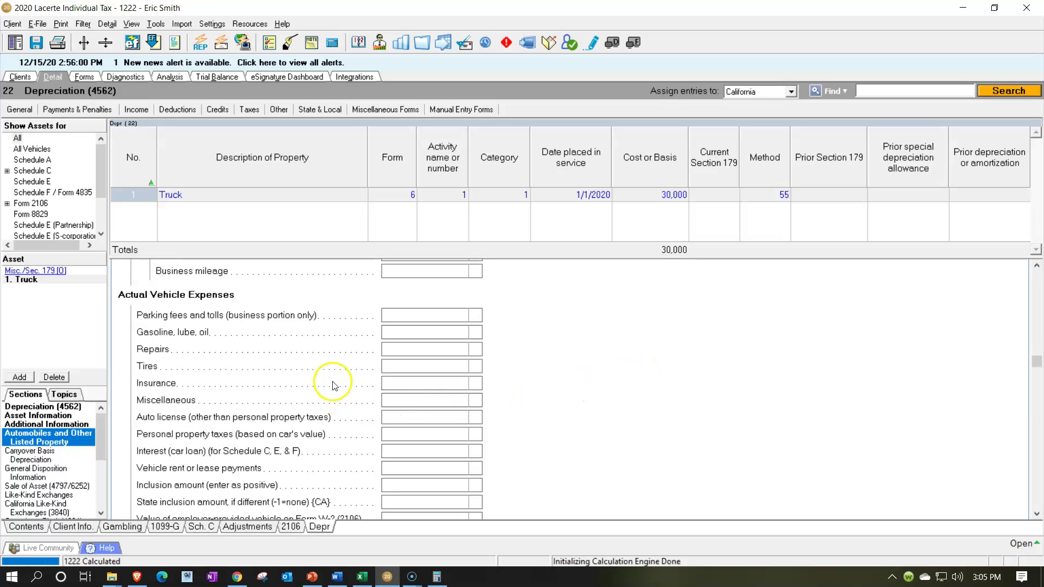
{"action": "left_click", "coordinate": [431, 333]}
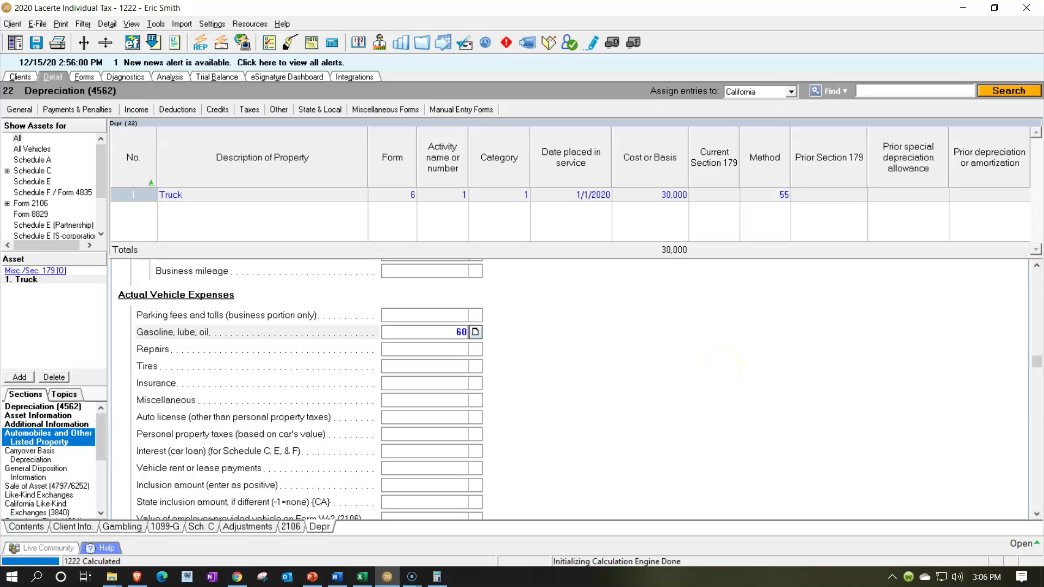
{"action": "type", "text": "6000"}
{"action": "key", "text": "Return"}
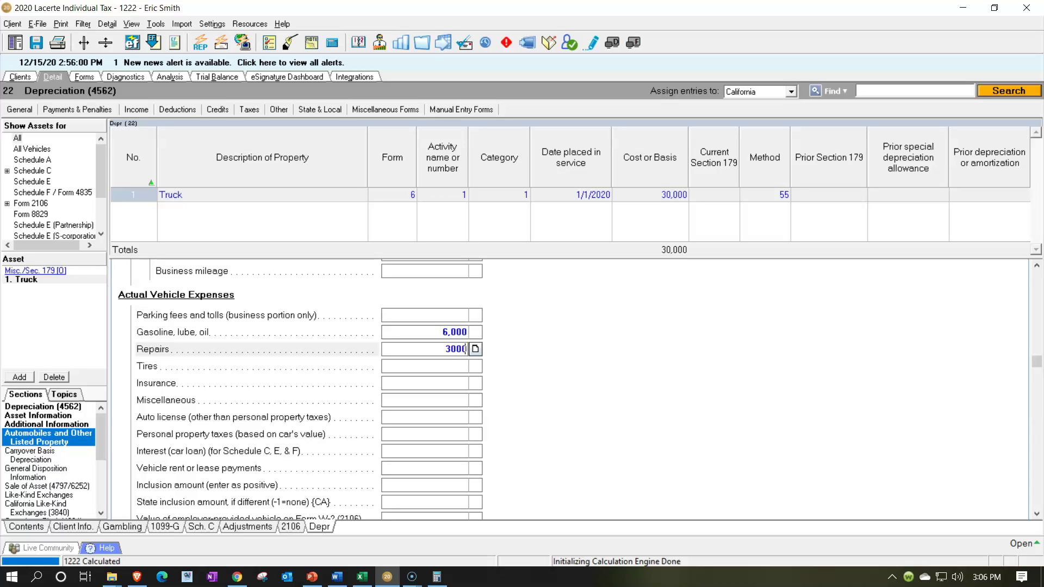
Enter 3,000 for the truck's repairs and 450 for its tires, leaving insurance and miscellaneous blank.
{"action": "key", "text": "Return"}
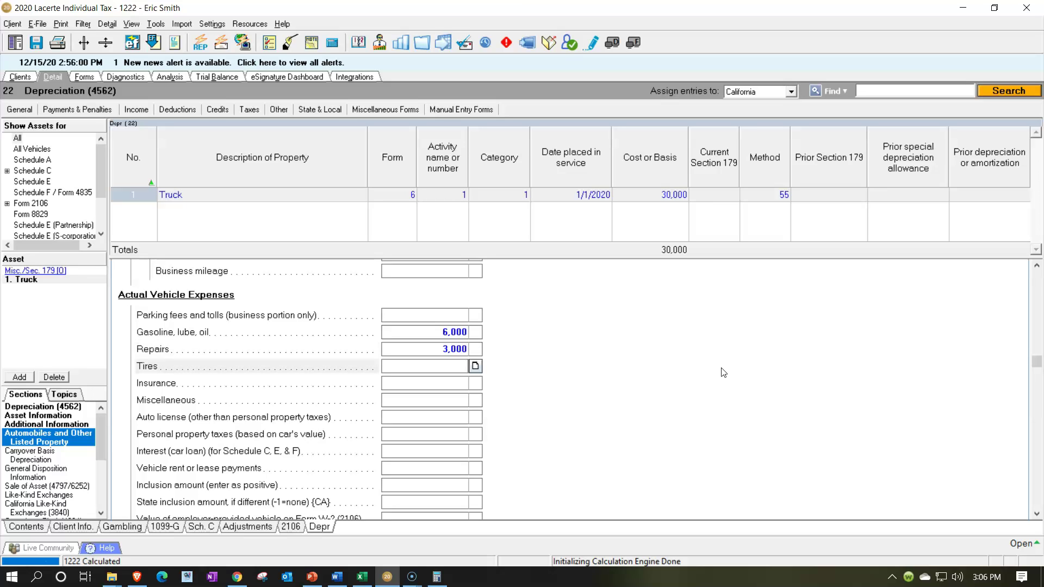
{"action": "type", "text": "450"}
{"action": "key", "text": "Return"}
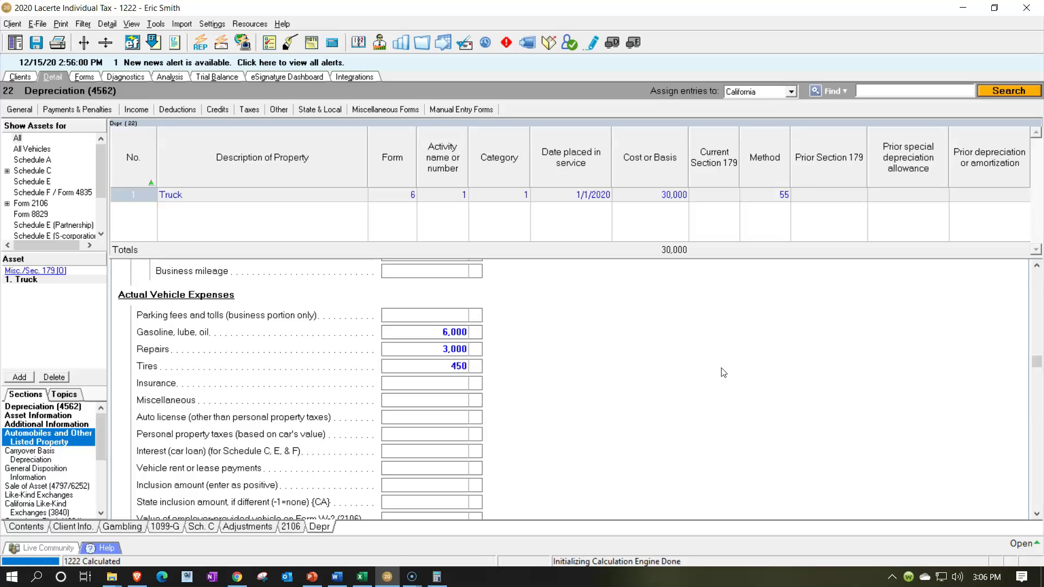
{"action": "key", "text": "Return"}
{"action": "key", "text": "Return"}
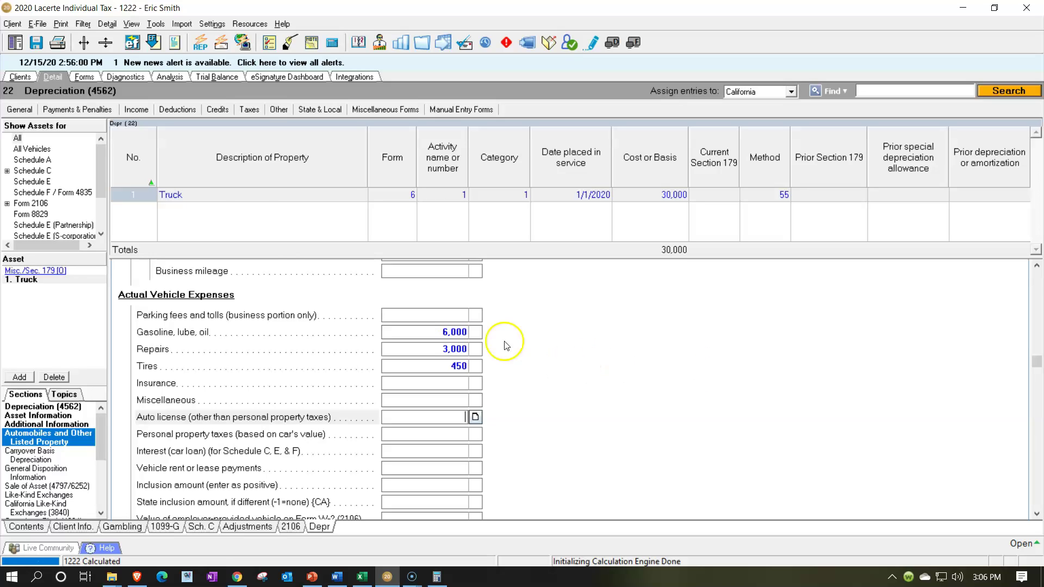
Review the car and truck expenses and depreciation on Schedule C, placing a tick mark at the line 13 amount.
{"action": "left_click", "coordinate": [84, 77]}
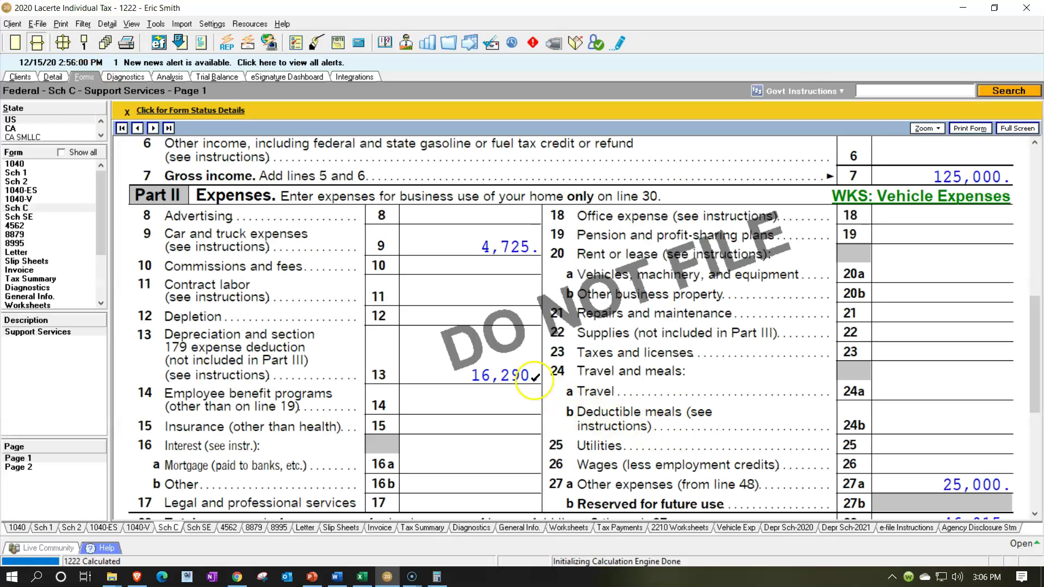
{"action": "left_click", "coordinate": [473, 372]}
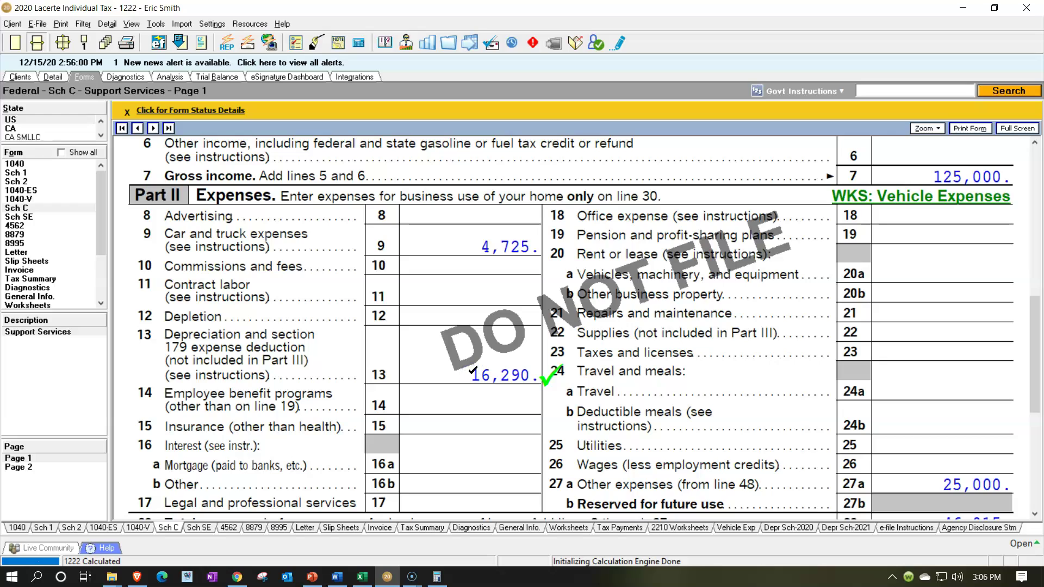
Place a tick mark at the car and truck expenses amount on Schedule C line 9 and review the Vehicle Expenses worksheet.
{"action": "left_click", "coordinate": [471, 241]}
{"action": "left_click", "coordinate": [960, 195]}
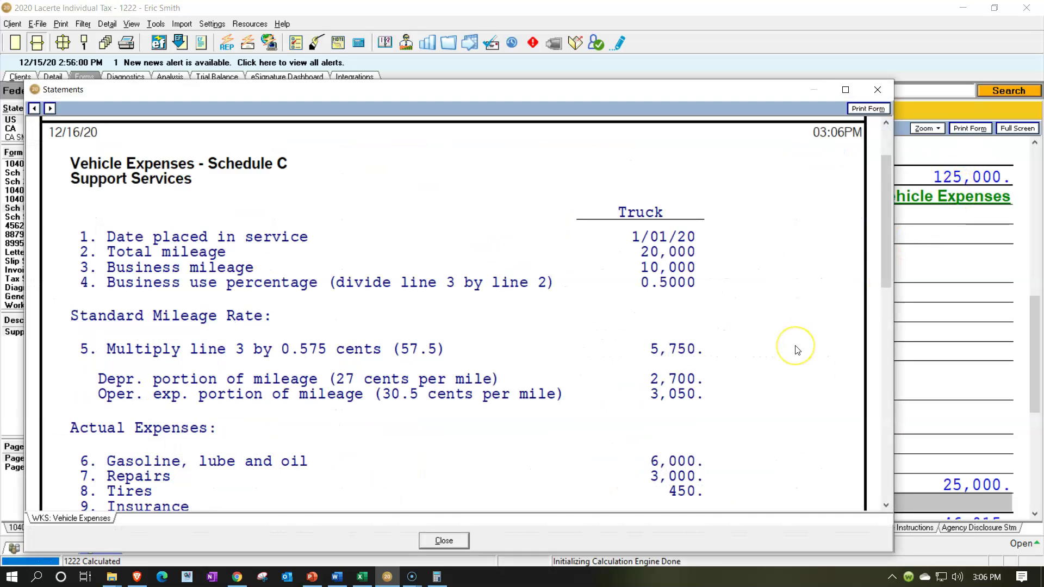
{"action": "scroll", "coordinate": [795, 350], "scroll_direction": "down", "scroll_amount": 2}
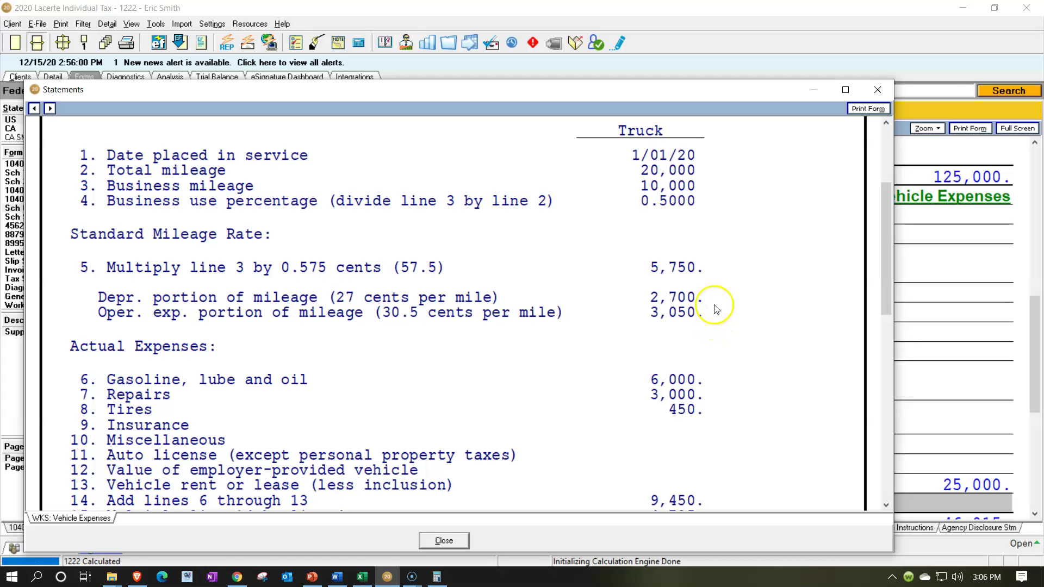
{"action": "scroll", "coordinate": [746, 305], "scroll_direction": "down", "scroll_amount": 2}
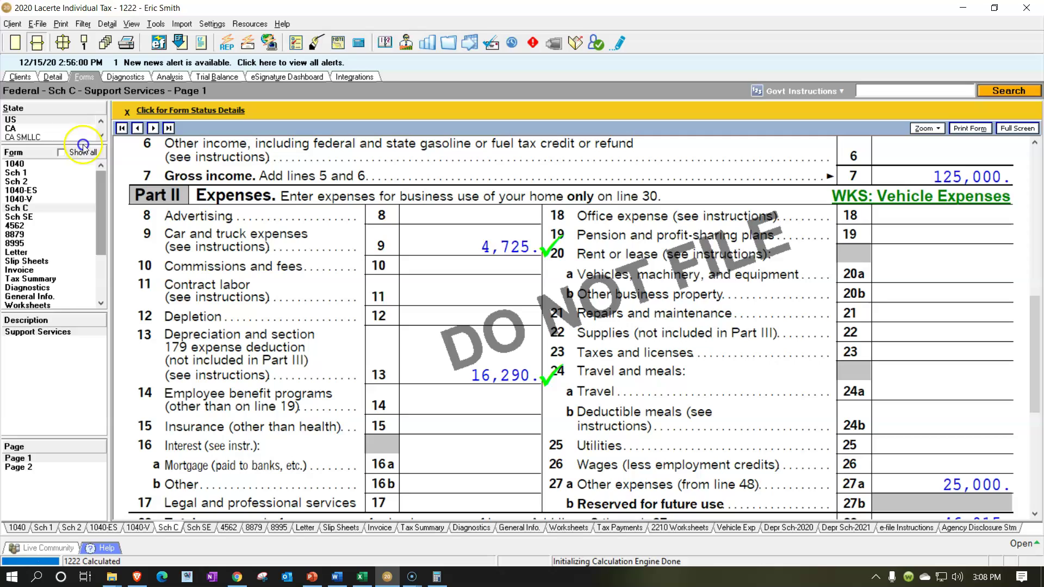
Review the truck's 2020 depreciation in both the Regular Summary and the Regular depreciation schedule.
{"action": "left_click_drag", "start_coordinate": [102, 190], "coordinate": [102, 223]}
{"action": "left_click", "coordinate": [30, 270]}
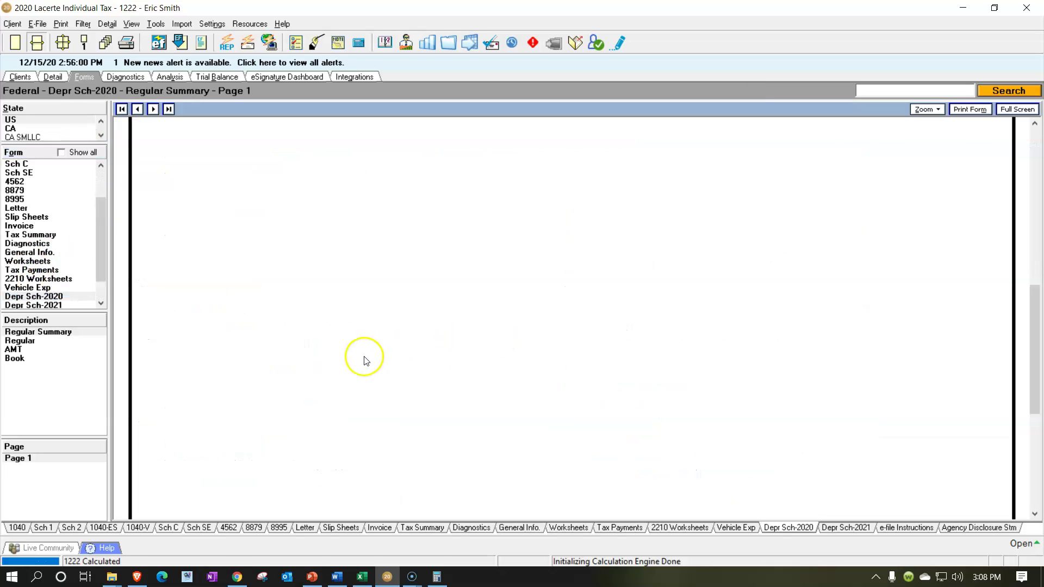
{"action": "scroll", "coordinate": [468, 348], "scroll_direction": "up", "scroll_amount": 2}
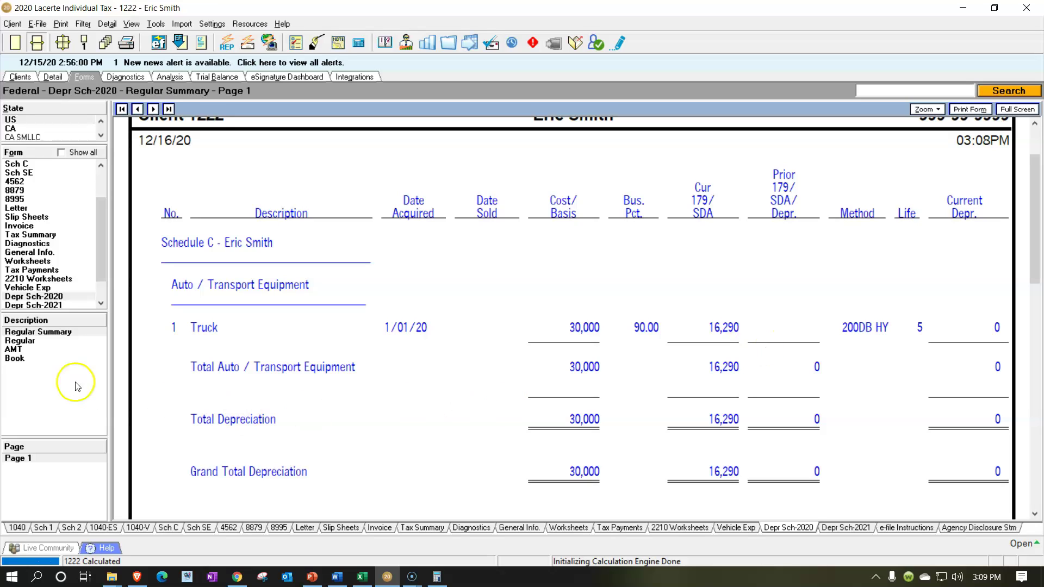
{"action": "left_click", "coordinate": [21, 341]}
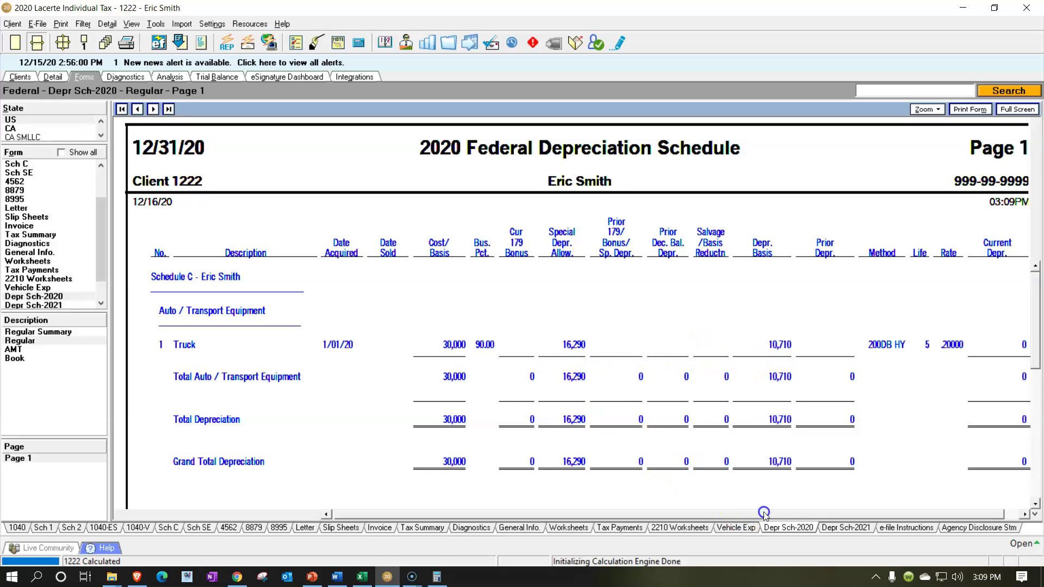
{"action": "left_click_drag", "start_coordinate": [762, 514], "coordinate": [794, 514]}
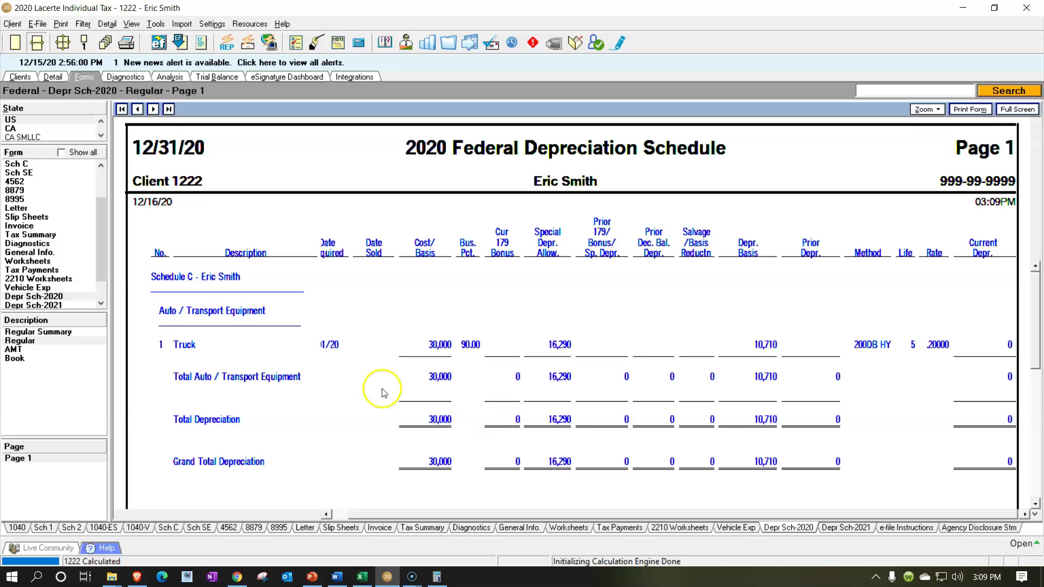
Return to the truck's depreciation input and clear gasoline, repairs and tires under Actual Vehicle Expenses.
{"action": "left_click", "coordinate": [21, 163]}
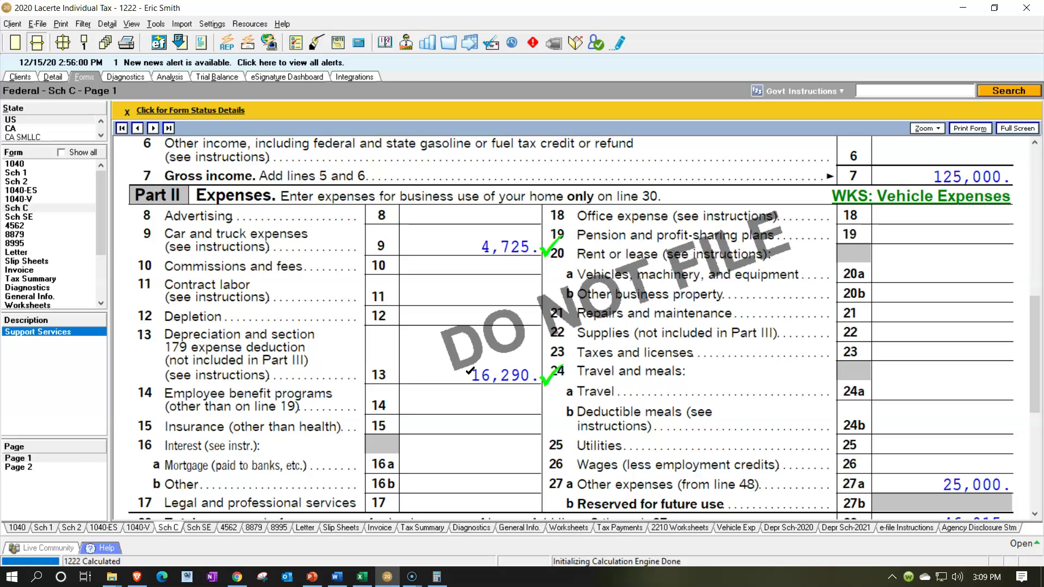
{"action": "left_click", "coordinate": [55, 80]}
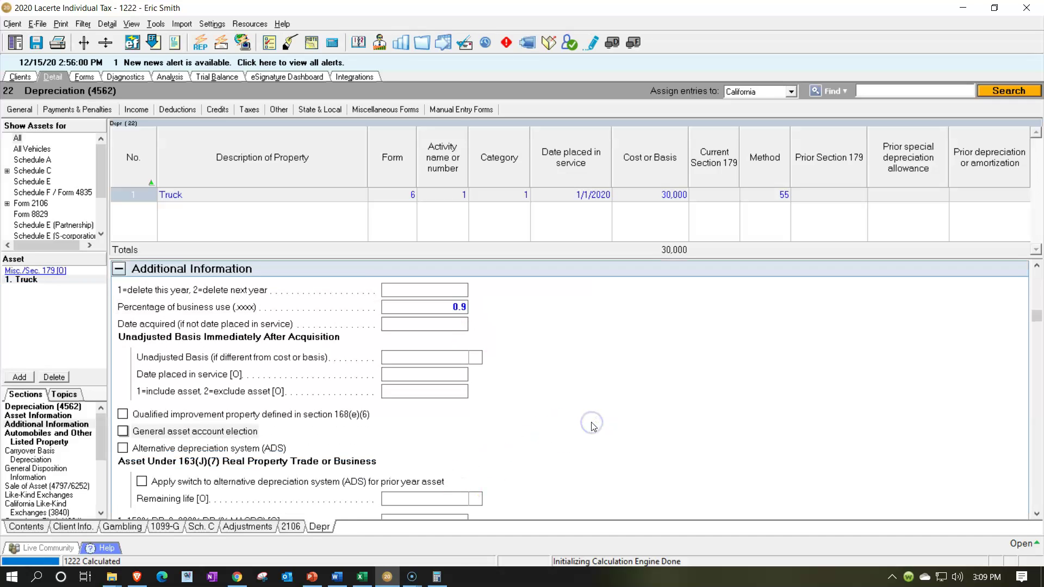
{"action": "scroll", "coordinate": [592, 426], "scroll_direction": "down", "scroll_amount": 15}
{"action": "scroll", "coordinate": [593, 427], "scroll_direction": "down", "scroll_amount": 5}
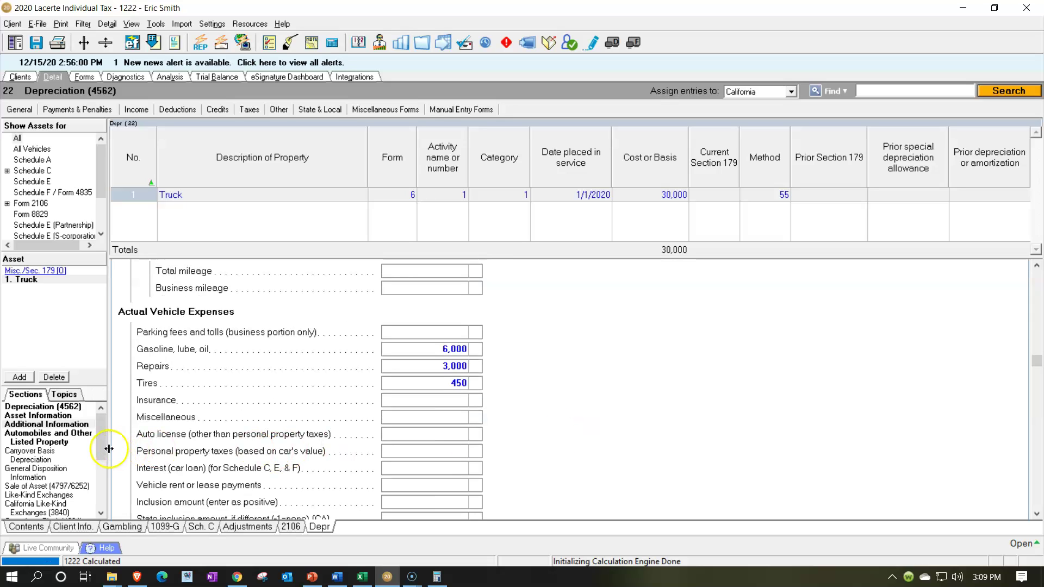
{"action": "left_click", "coordinate": [212, 195]}
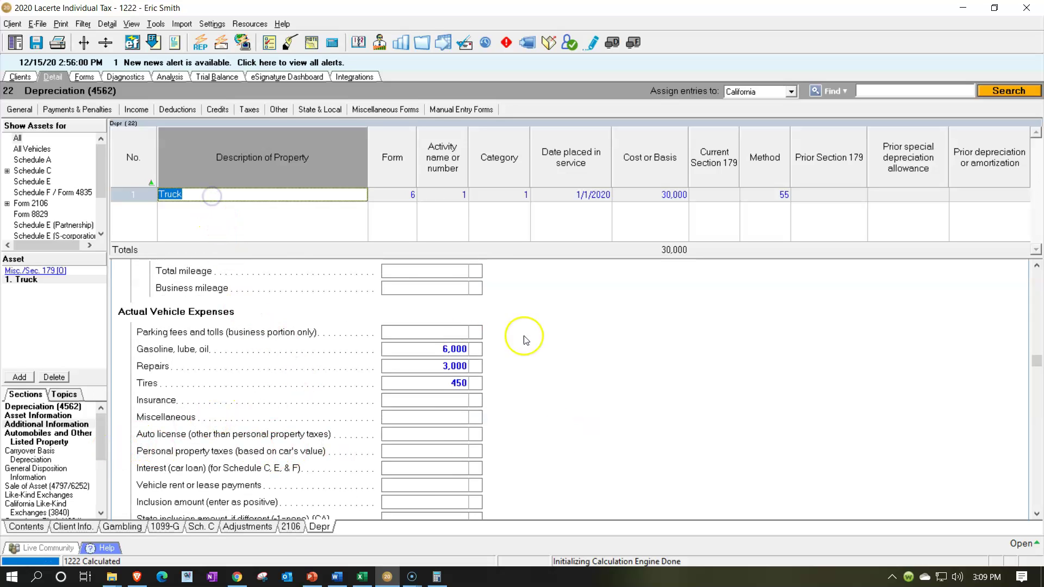
{"action": "left_click", "coordinate": [585, 345]}
{"action": "left_click", "coordinate": [439, 349]}
{"action": "key", "text": "shift+End"}
{"action": "key", "text": "Delete"}
{"action": "key", "text": "Tab"}
{"action": "key", "text": "Delete"}
{"action": "key", "text": "Tab"}
{"action": "key", "text": "Delete"}
{"action": "key", "text": "shift+Tab"}
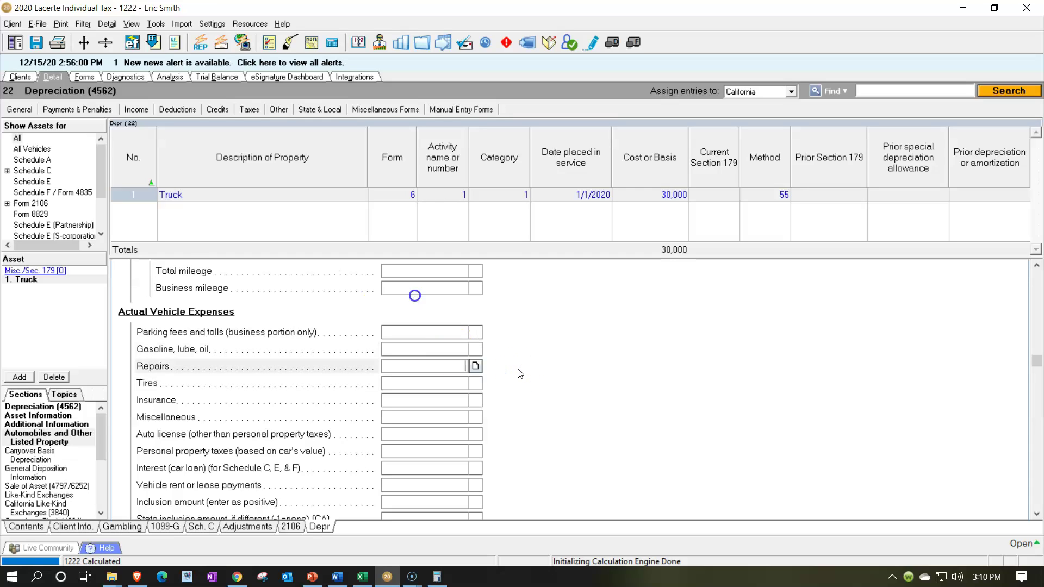
Set the truck's current-year total mileage to 30,000 and business mileage to 18,000.
{"action": "scroll", "coordinate": [520, 374], "scroll_direction": "up", "scroll_amount": 5}
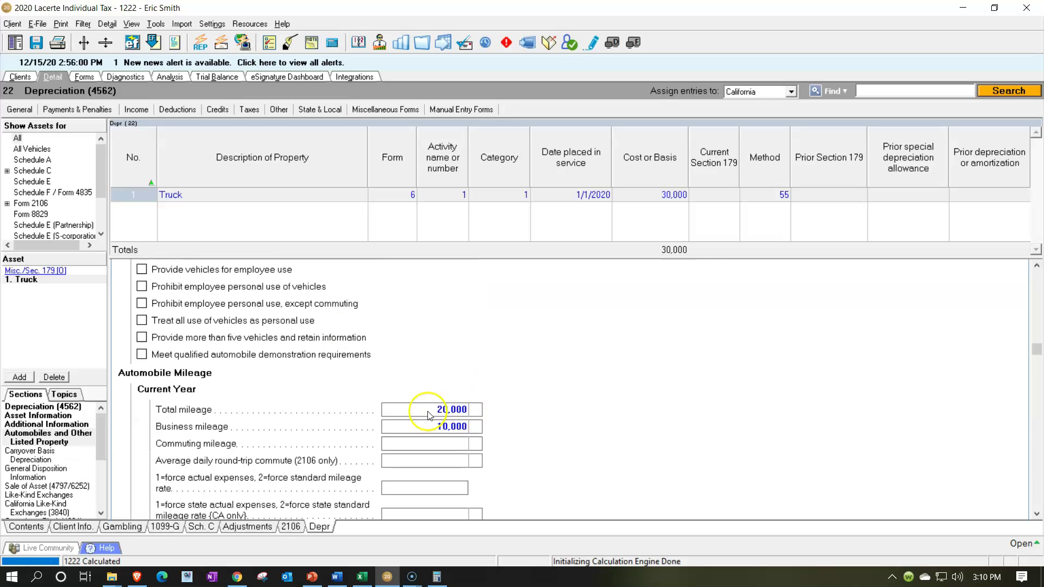
{"action": "left_click", "coordinate": [429, 413]}
{"action": "type", "text": "30,00"}
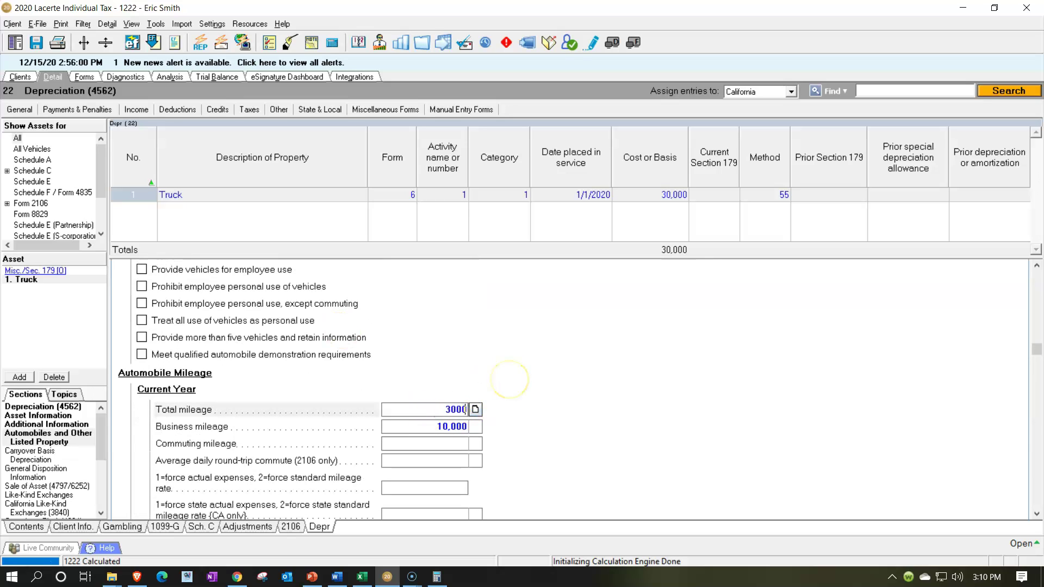
{"action": "type", "text": "0"}
{"action": "key", "text": "Tab"}
{"action": "type", "text": "18000"}
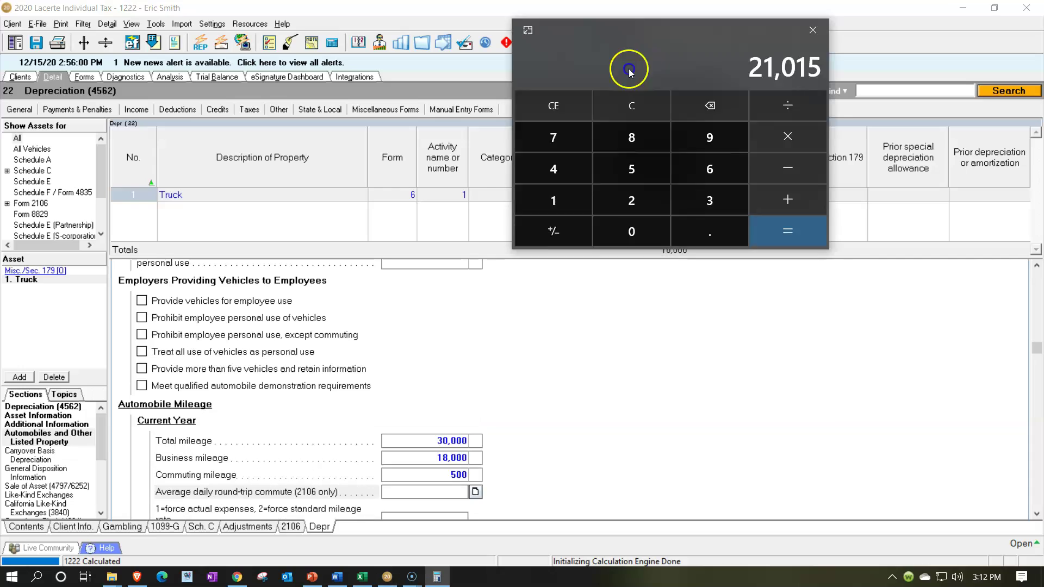
Move the calculator clear of the mileage fields and set the truck's total mileage to 45,000.
{"action": "left_click_drag", "start_coordinate": [629, 72], "coordinate": [646, 303]}
{"action": "left_click", "coordinate": [462, 441]}
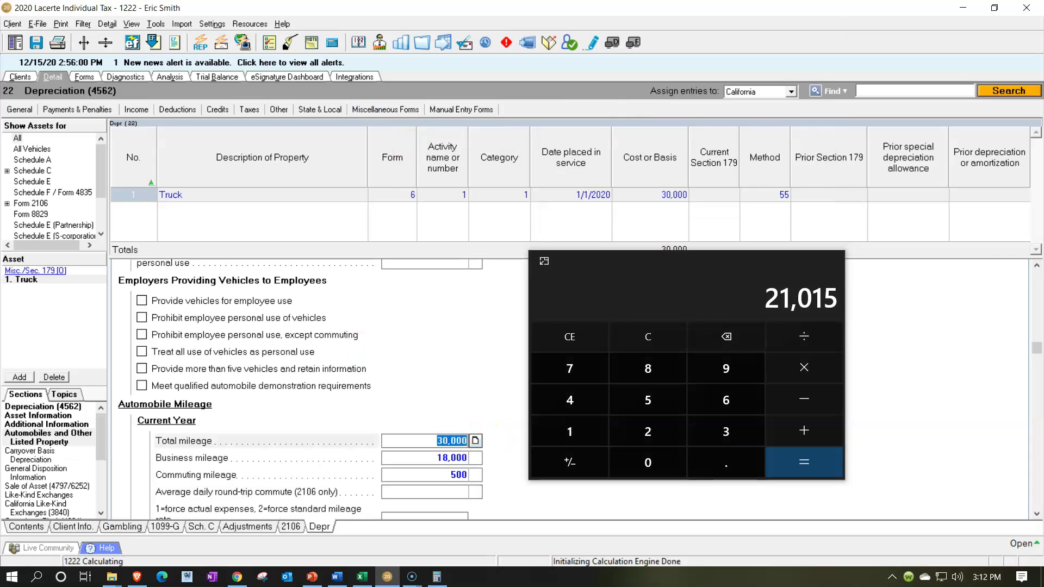
{"action": "type", "text": "45"}
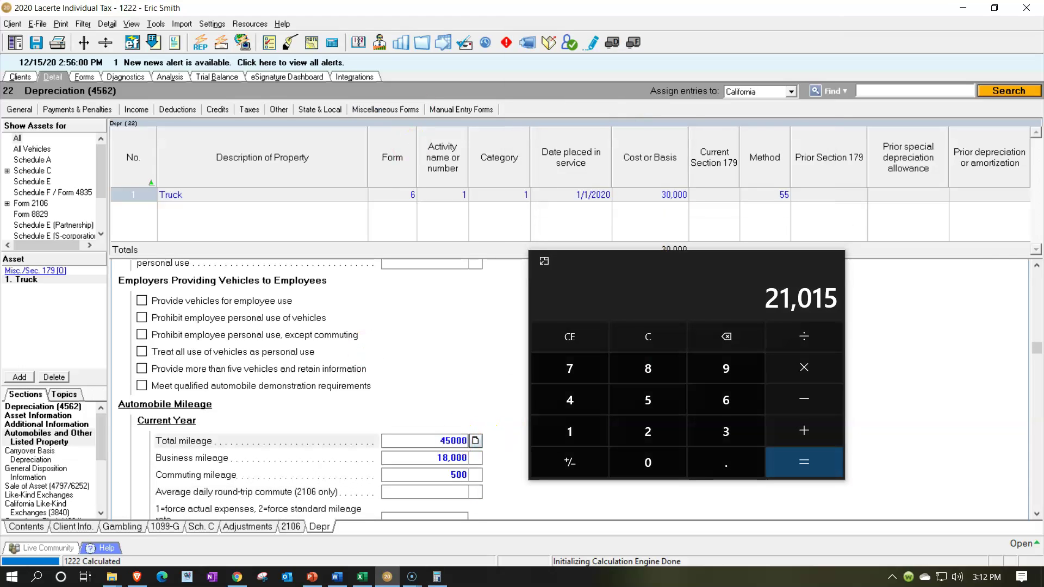
Multiply 45,000 by 0.9 in Calculator and enter 40,500 as the truck's business mileage.
{"action": "key", "text": "Tab"}
{"action": "key", "text": "Delete"}
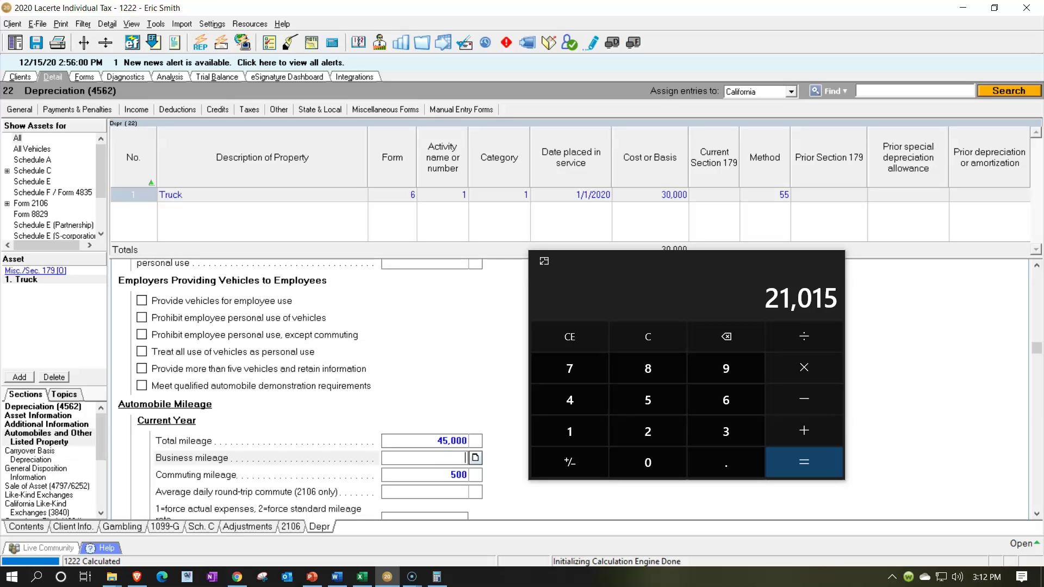
{"action": "left_click", "coordinate": [647, 337]}
{"action": "type", "text": "45000*.9"}
{"action": "key", "text": "Return"}
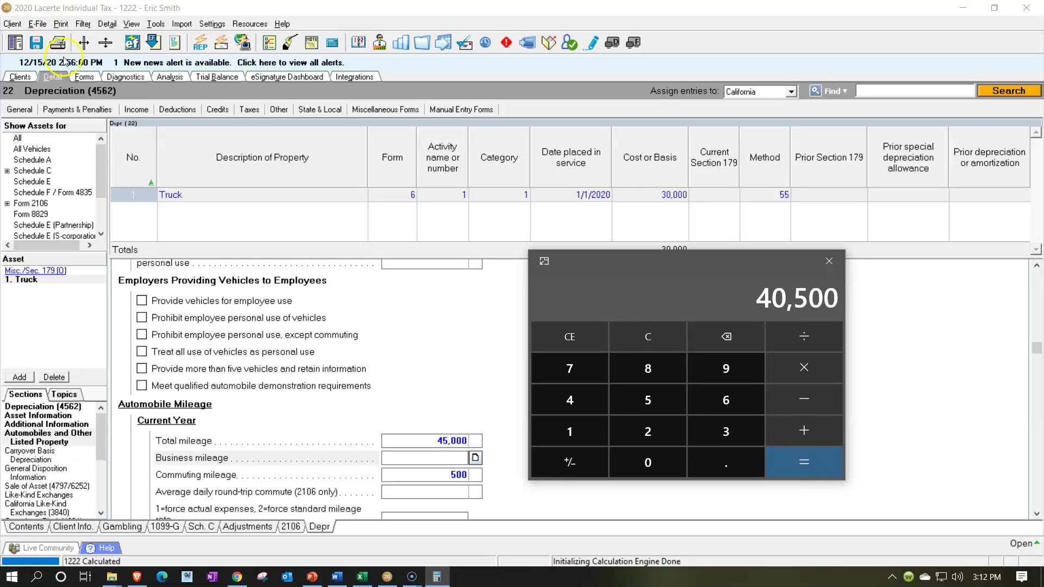
{"action": "left_click", "coordinate": [451, 458]}
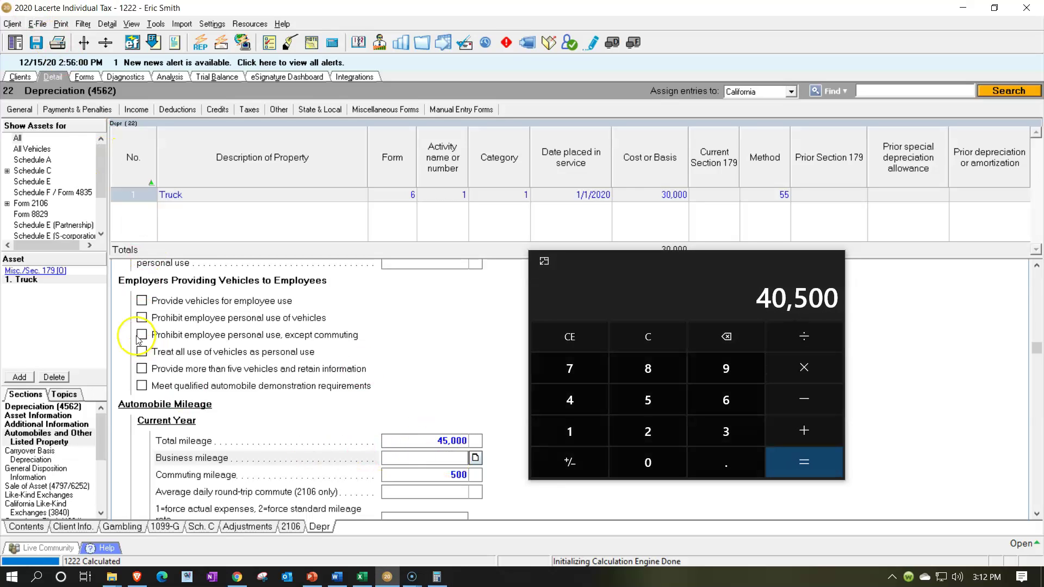
{"action": "type", "text": "40,500"}
{"action": "key", "text": "Return"}
{"action": "left_click_drag", "start_coordinate": [665, 263], "coordinate": [675, 0]}
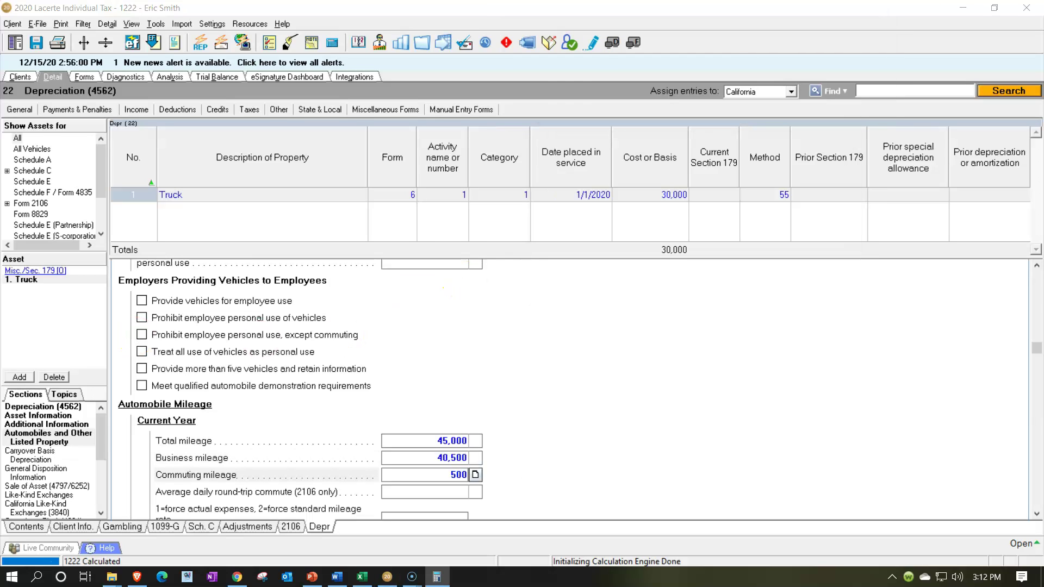
Set the truck's cost or basis to 20,000 in the asset list.
{"action": "left_click", "coordinate": [673, 196]}
{"action": "type", "text": "2"}
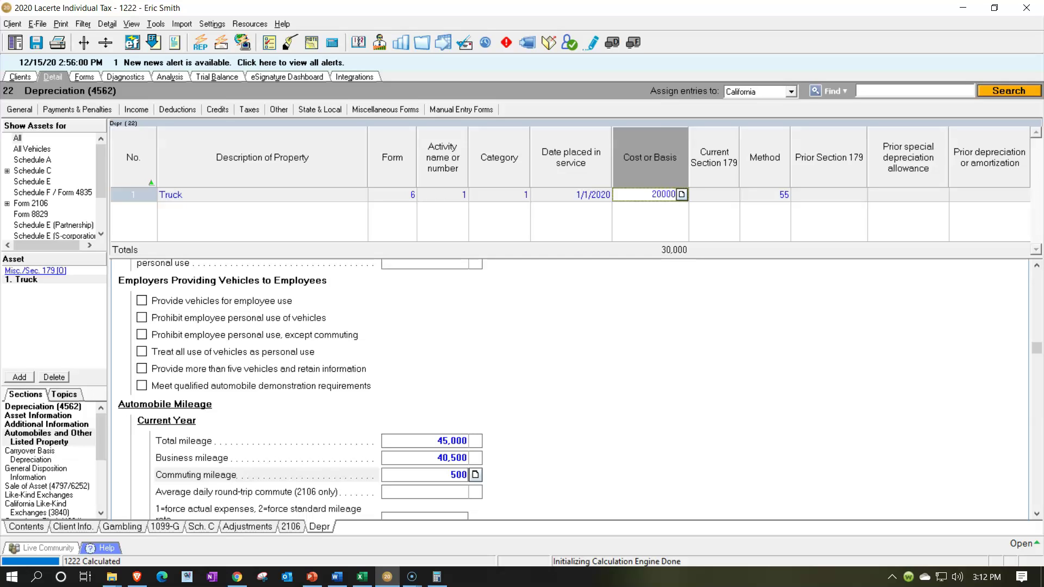
{"action": "key", "text": "Tab"}
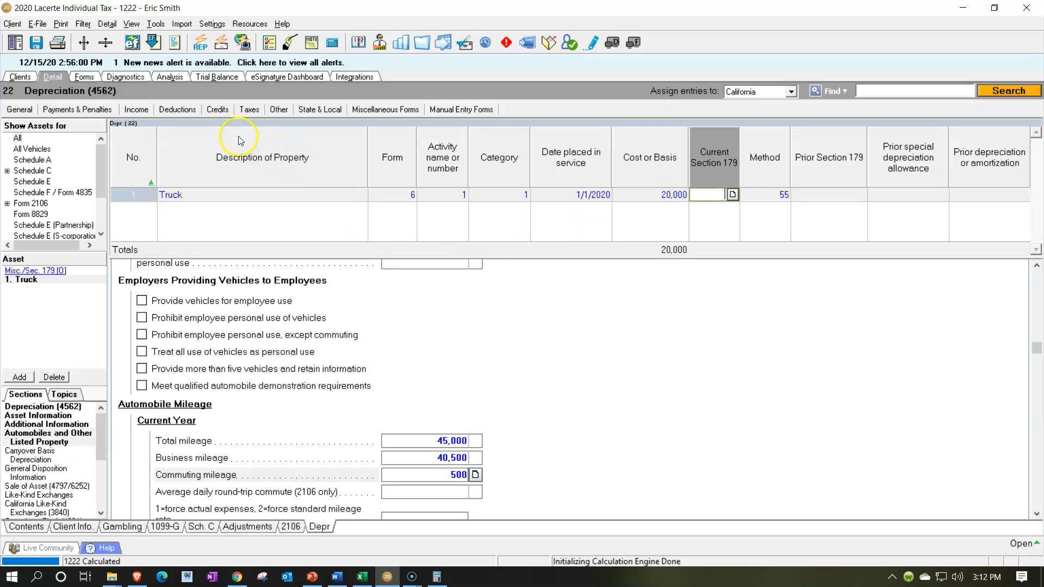
Return to Schedule C and open its Vehicle Expenses worksheet to check the truck's mileage and standard mileage deduction.
{"action": "left_click", "coordinate": [85, 77]}
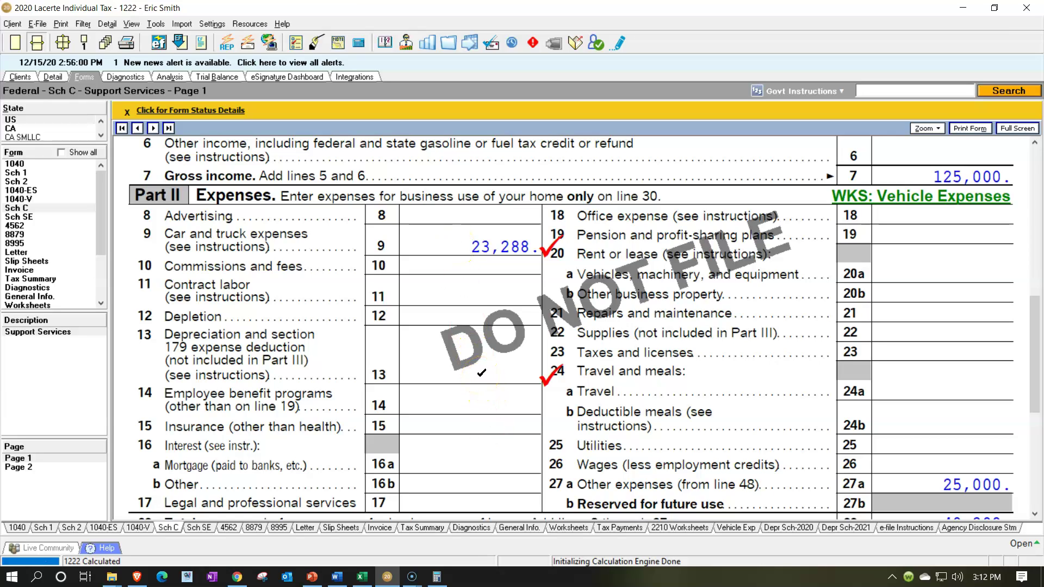
{"action": "left_click", "coordinate": [878, 197]}
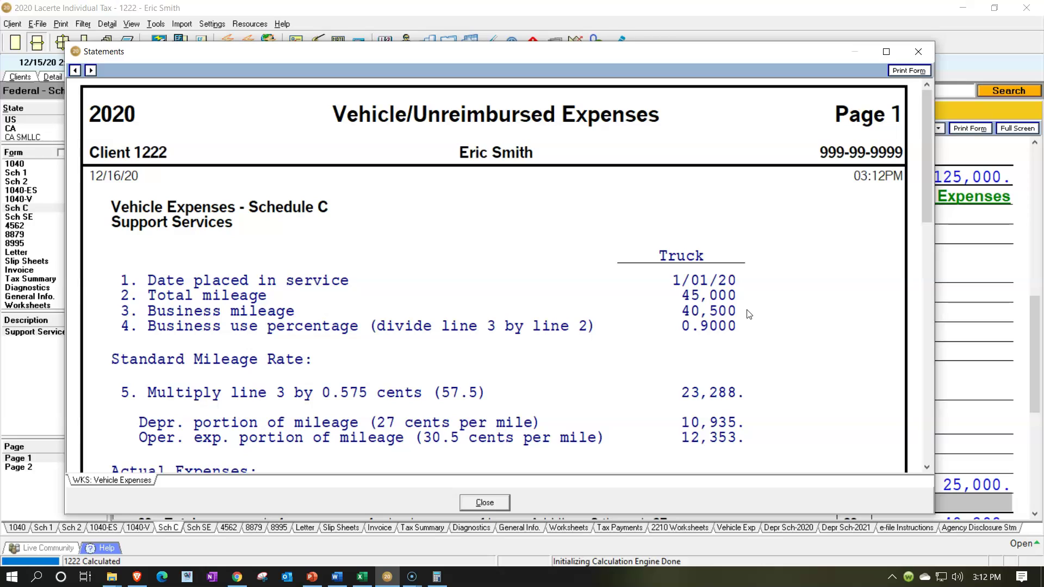
{"action": "left_click", "coordinate": [738, 339]}
{"action": "scroll", "coordinate": [738, 339], "scroll_direction": "down", "scroll_amount": 3}
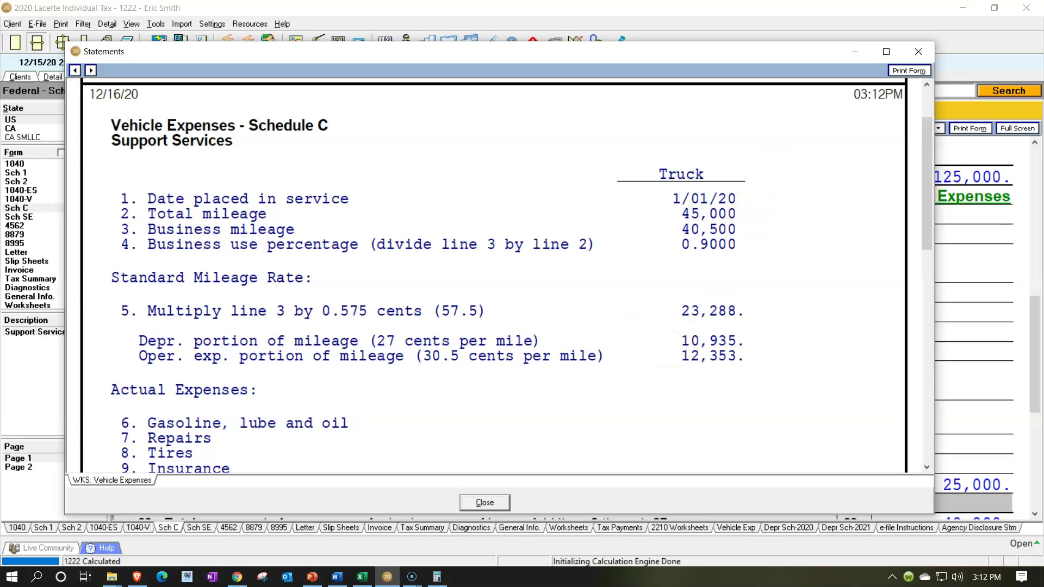
Multiply 40,500 by 0.575 in Calculator to verify the standard mileage amount, moving the calculator off the worksheet.
{"action": "left_click", "coordinate": [436, 576]}
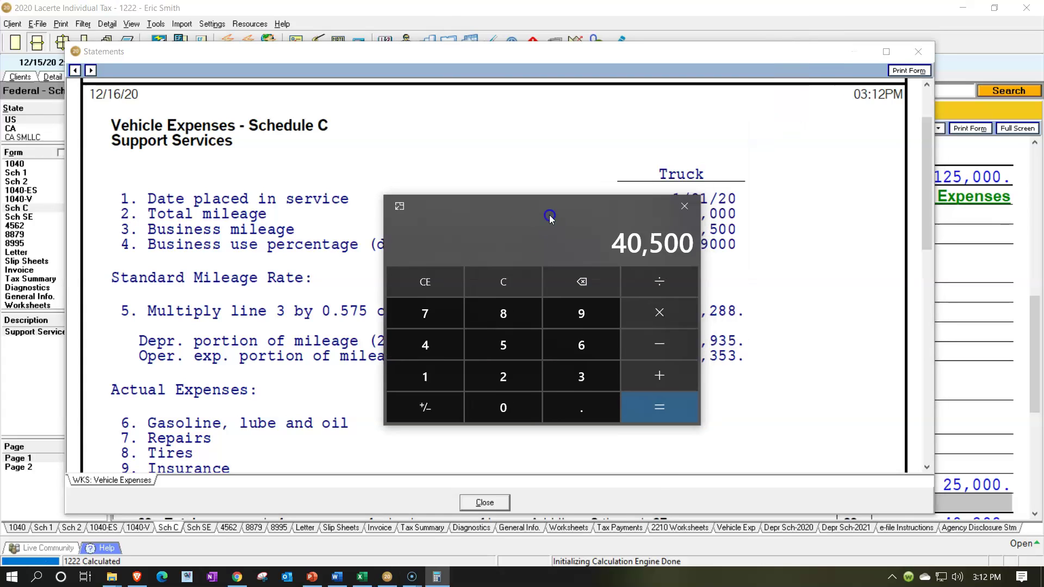
{"action": "left_click_drag", "start_coordinate": [550, 217], "coordinate": [491, 286]}
{"action": "left_click", "coordinate": [445, 353]}
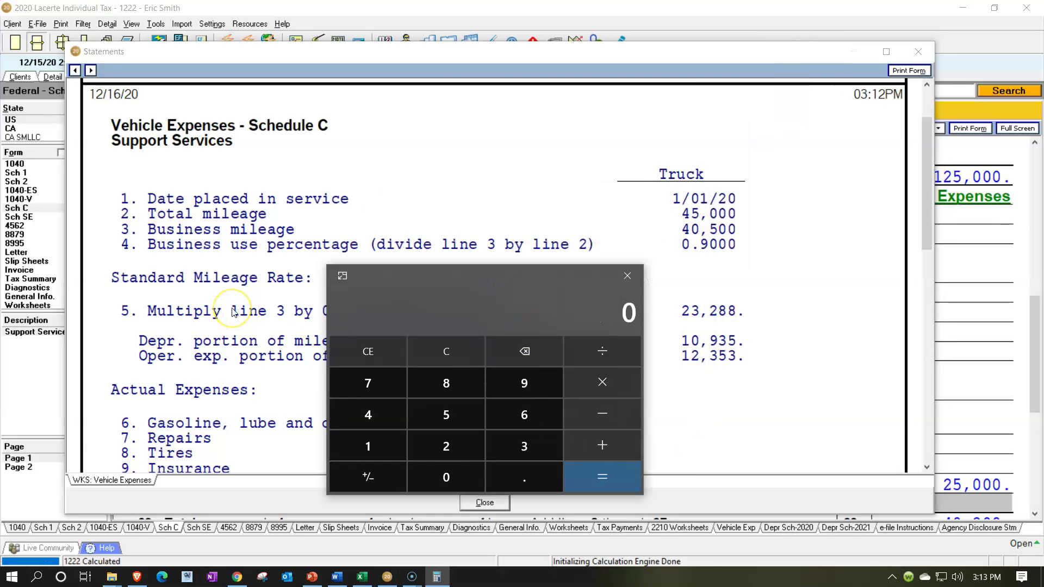
{"action": "type", "text": "40500"}
{"action": "key", "text": "asterisk"}
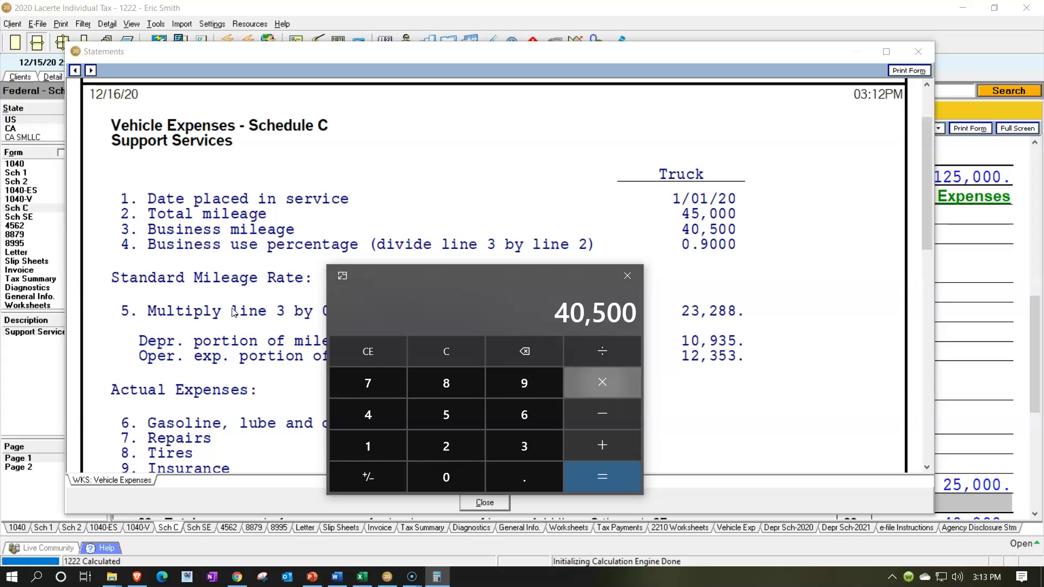
{"action": "left_click_drag", "start_coordinate": [462, 288], "coordinate": [620, 295]}
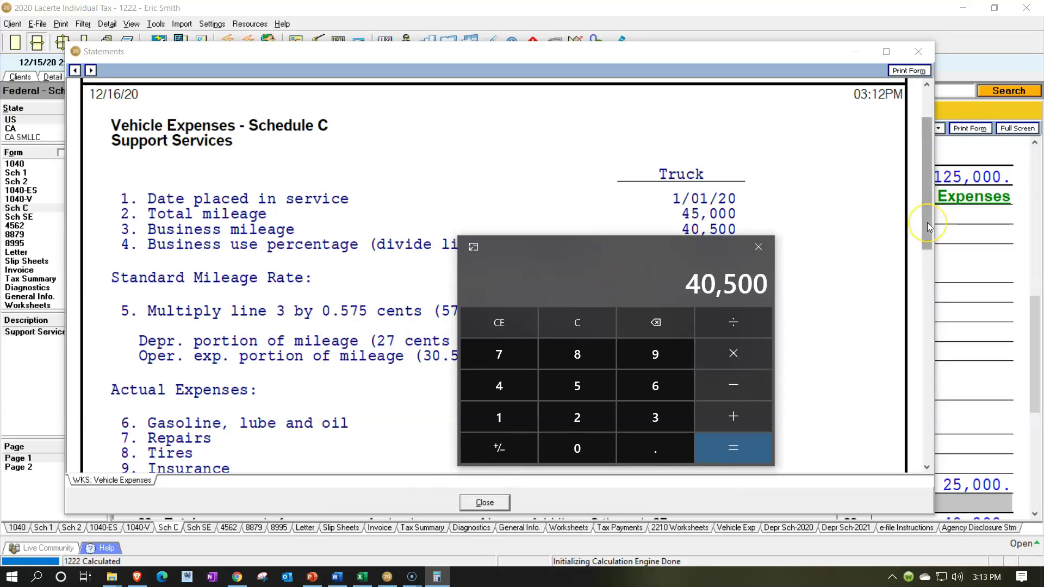
{"action": "type", "text": ".7"}
{"action": "key", "text": "BackSpace"}
{"action": "type", "text": "575"}
{"action": "key", "text": "Return"}
{"action": "left_click_drag", "start_coordinate": [641, 253], "coordinate": [684, 0]}
Compare actual expenses with the standard mileage total in the Vehicle Expenses worksheet, close it and recheck Schedule C lines 9 and 13.
{"action": "scroll", "coordinate": [641, 280], "scroll_direction": "down", "scroll_amount": 1}
{"action": "scroll", "coordinate": [641, 283], "scroll_direction": "down", "scroll_amount": 2}
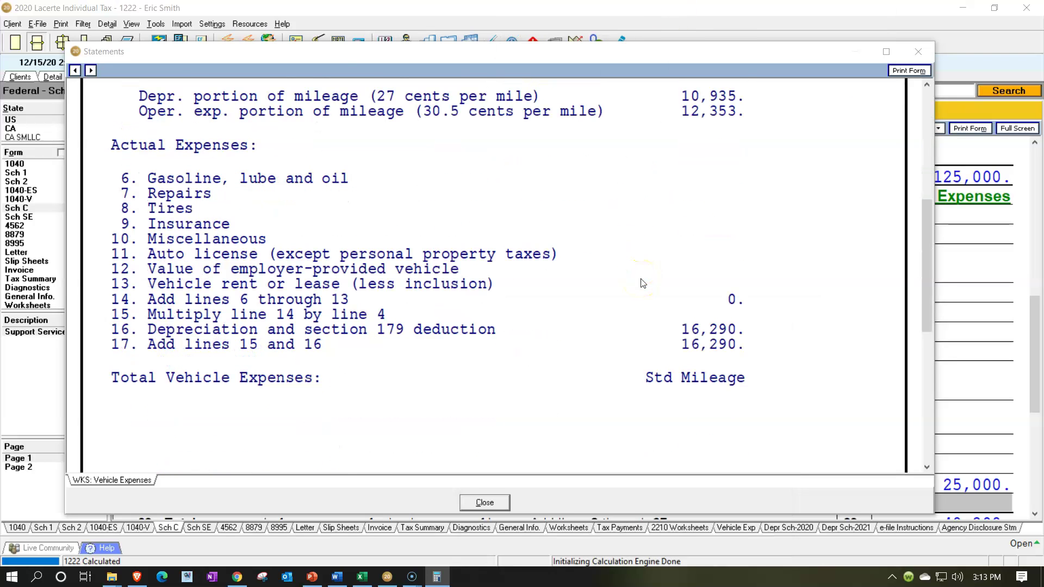
{"action": "left_click", "coordinate": [643, 306]}
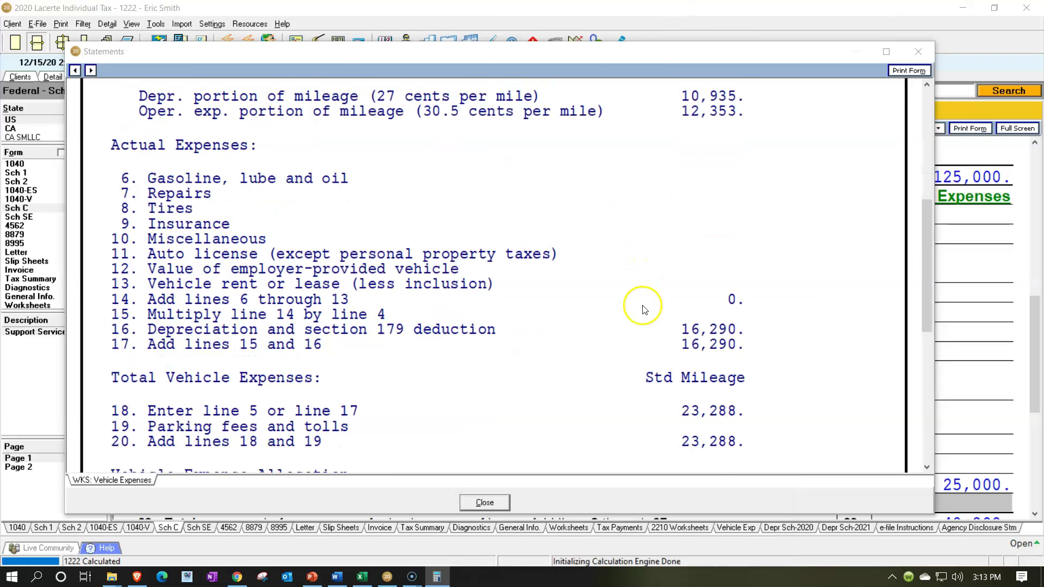
{"action": "scroll", "coordinate": [644, 309], "scroll_direction": "down", "scroll_amount": 1}
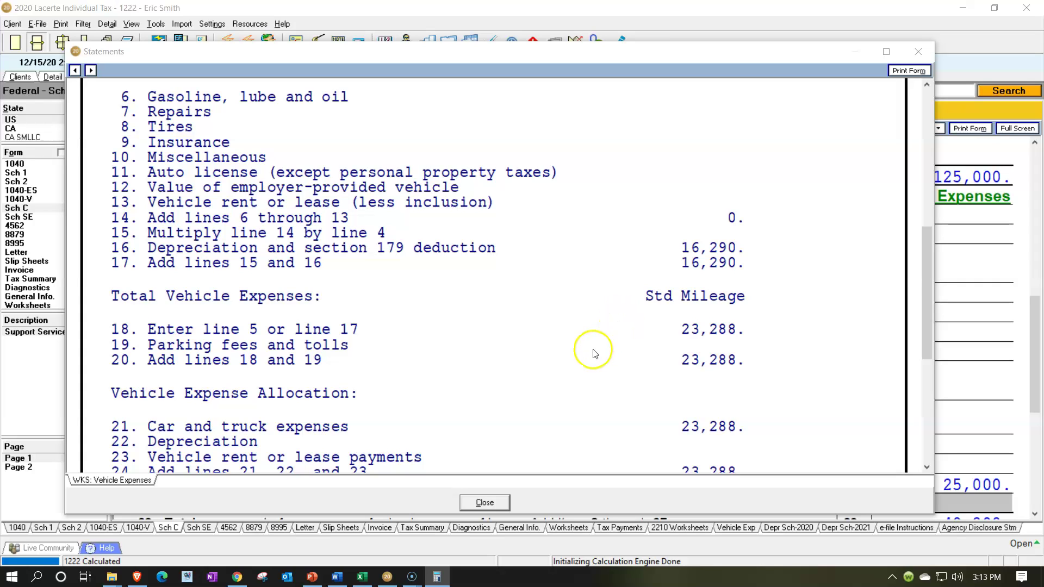
{"action": "scroll", "coordinate": [594, 354], "scroll_direction": "up", "scroll_amount": 2}
{"action": "scroll", "coordinate": [594, 354], "scroll_direction": "down", "scroll_amount": 1}
{"action": "left_click", "coordinate": [594, 370]}
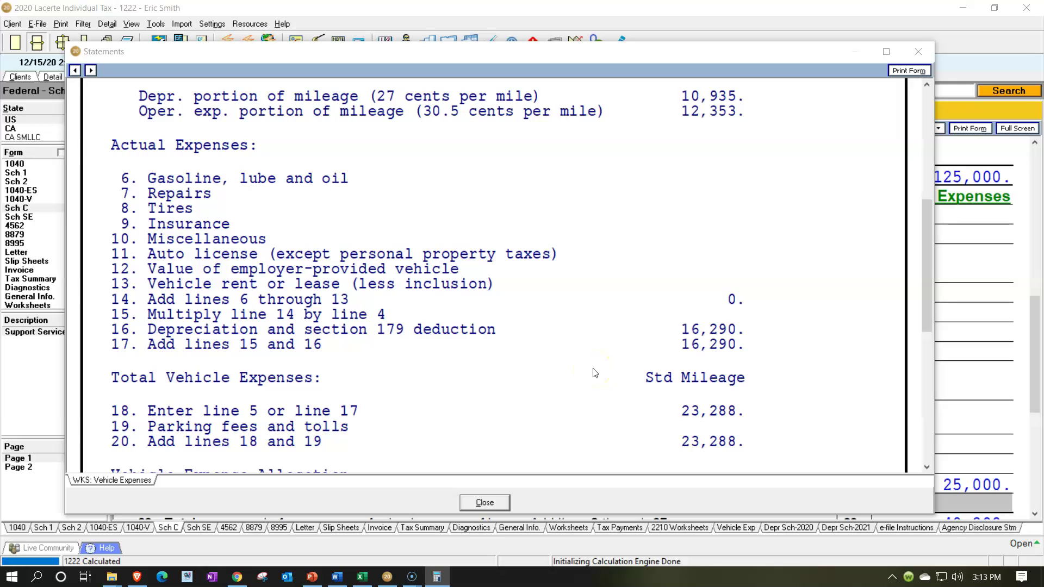
{"action": "scroll", "coordinate": [595, 373], "scroll_direction": "up", "scroll_amount": 2}
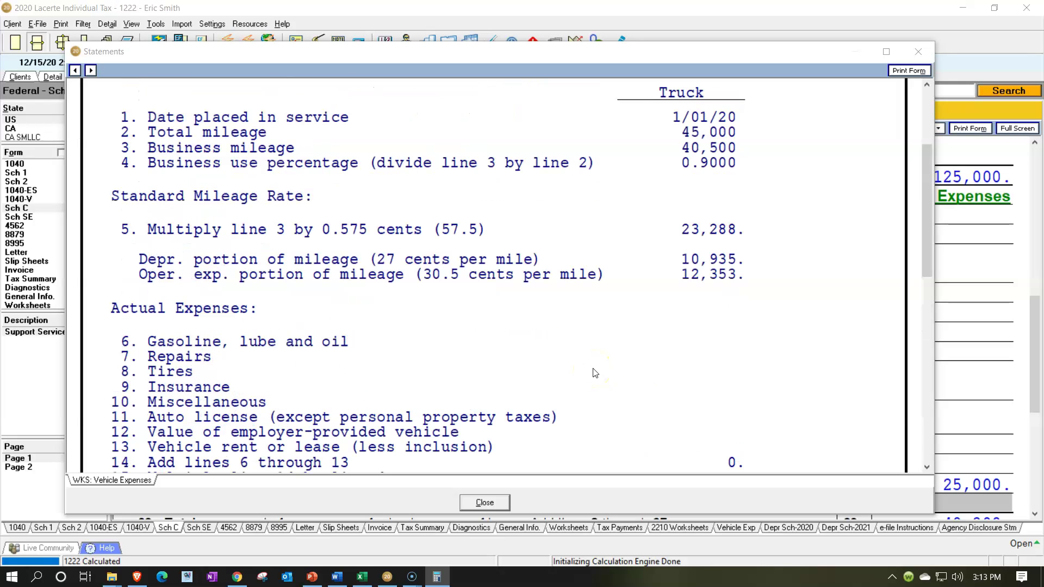
{"action": "left_click", "coordinate": [918, 52]}
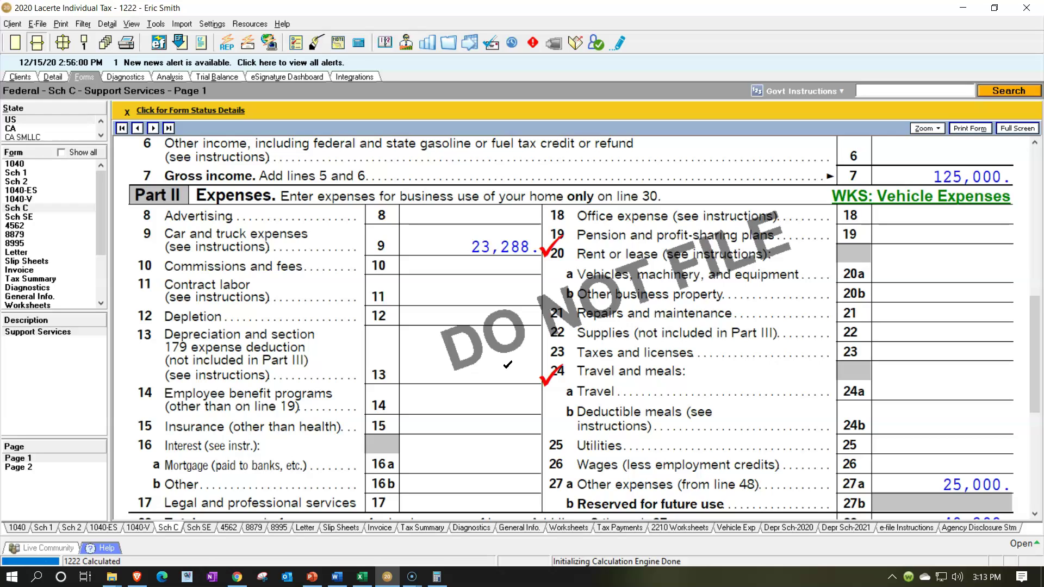
{"action": "left_click", "coordinate": [544, 367]}
{"action": "left_click", "coordinate": [436, 294]}
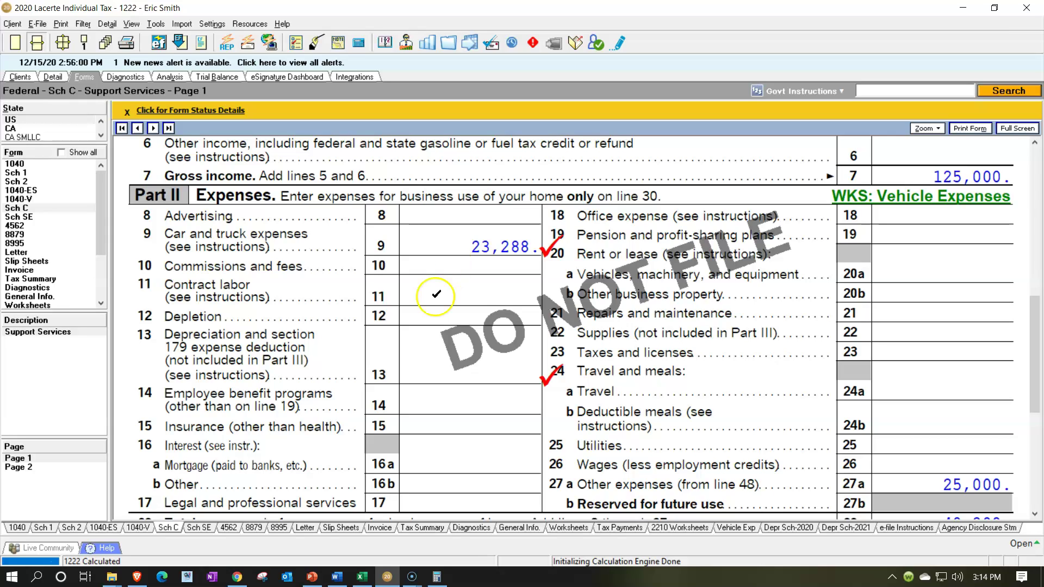